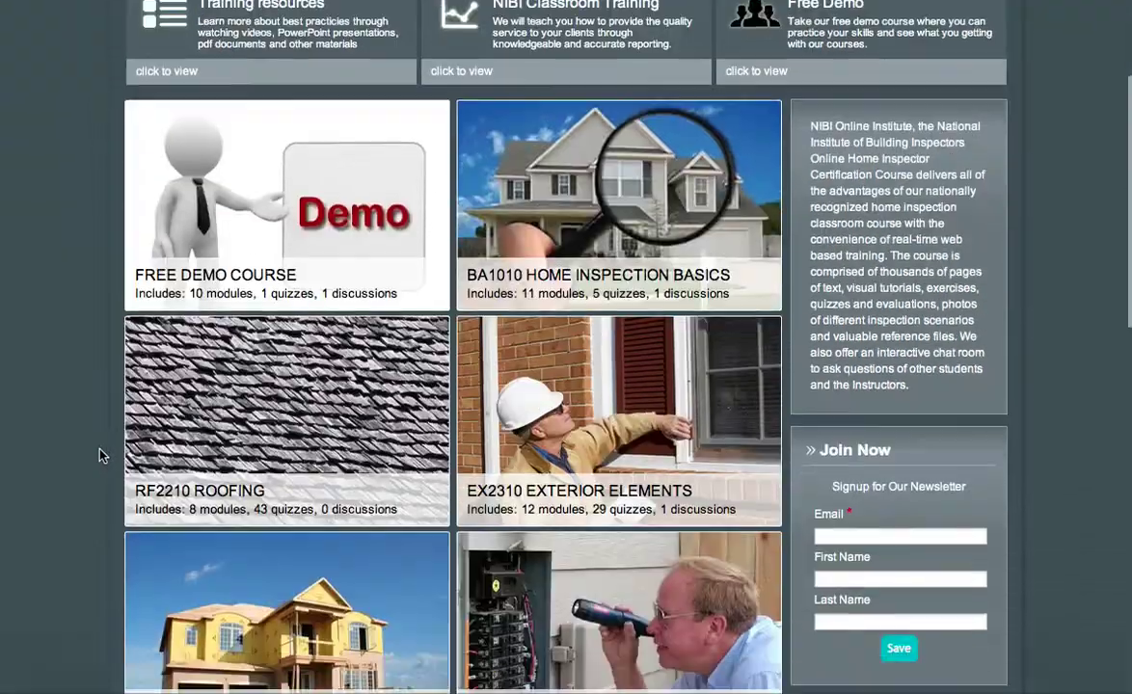
Open the IN2410 Interior Elements course from the NIBI catalogue, and return to the home page to review its course list.
{"action": "scroll", "coordinate": [101, 456], "scroll_direction": "down", "scroll_amount": 3}
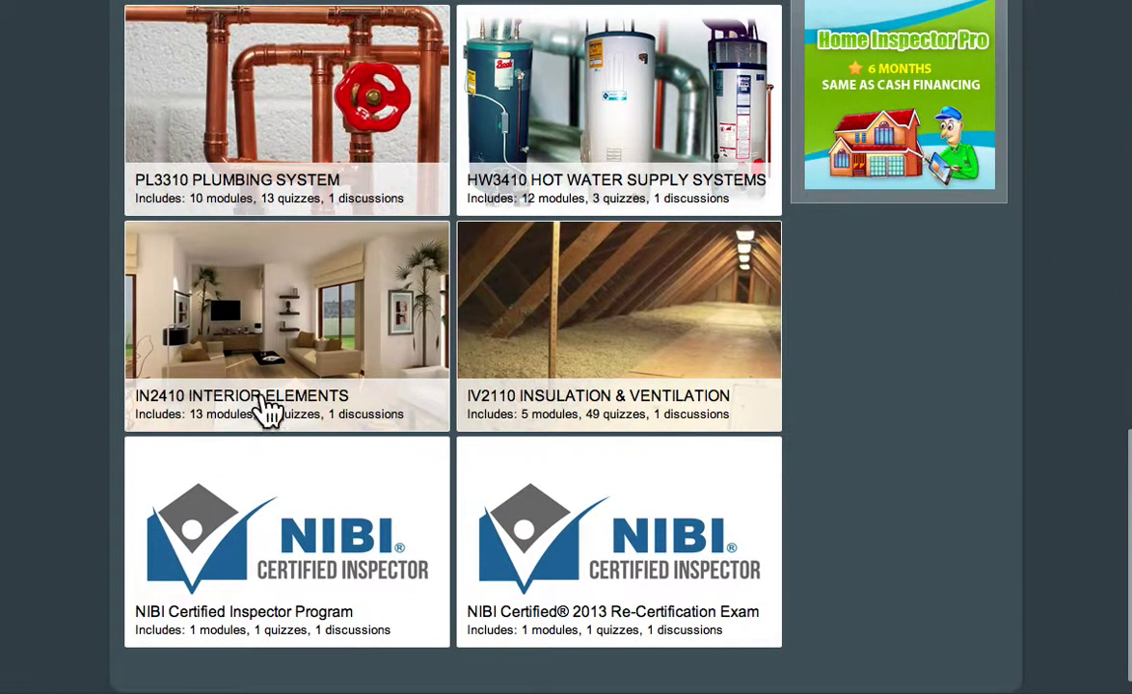
{"action": "left_click", "coordinate": [267, 413]}
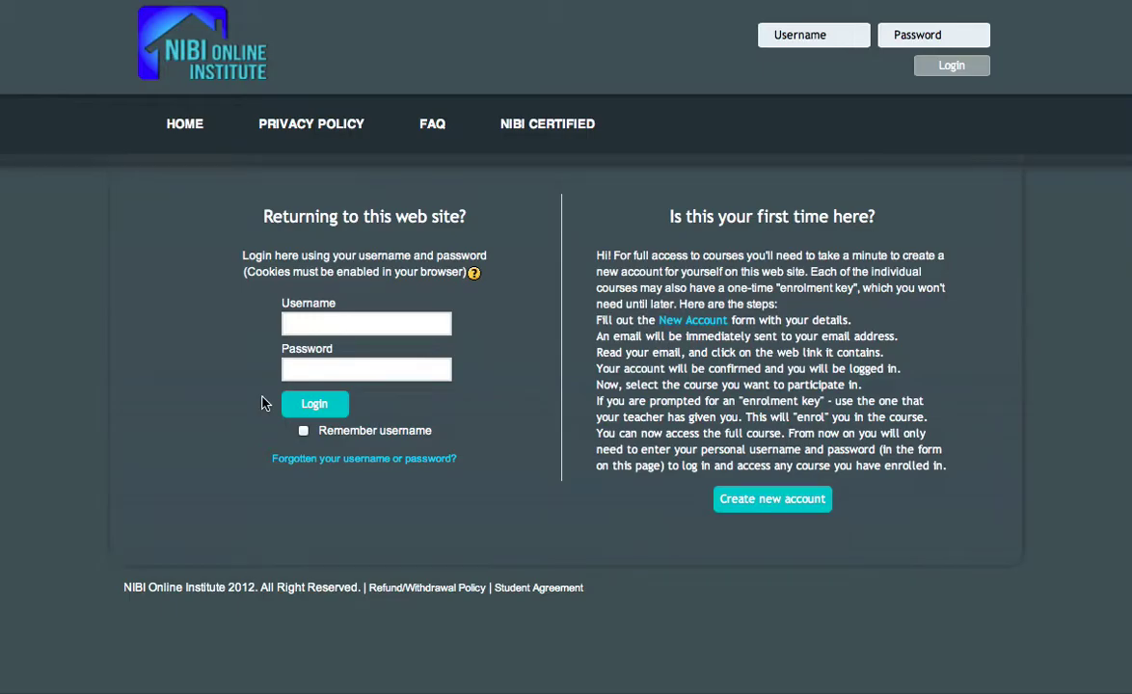
{"action": "left_click", "coordinate": [187, 134]}
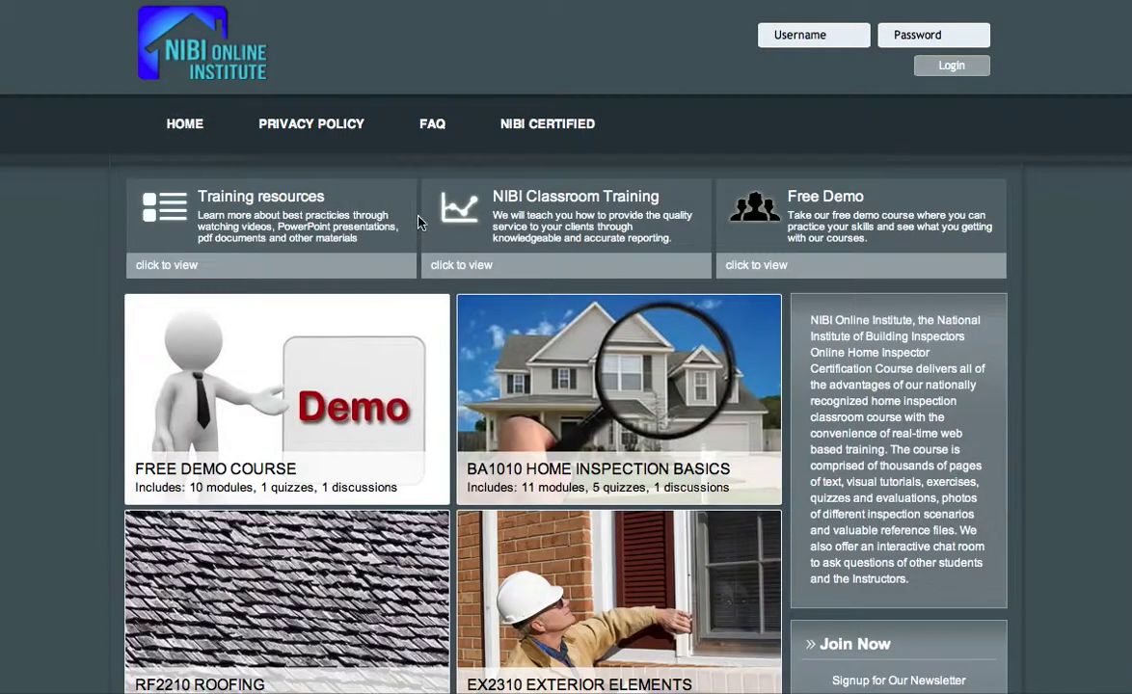
{"action": "scroll", "coordinate": [1042, 383], "scroll_direction": "down", "scroll_amount": 10}
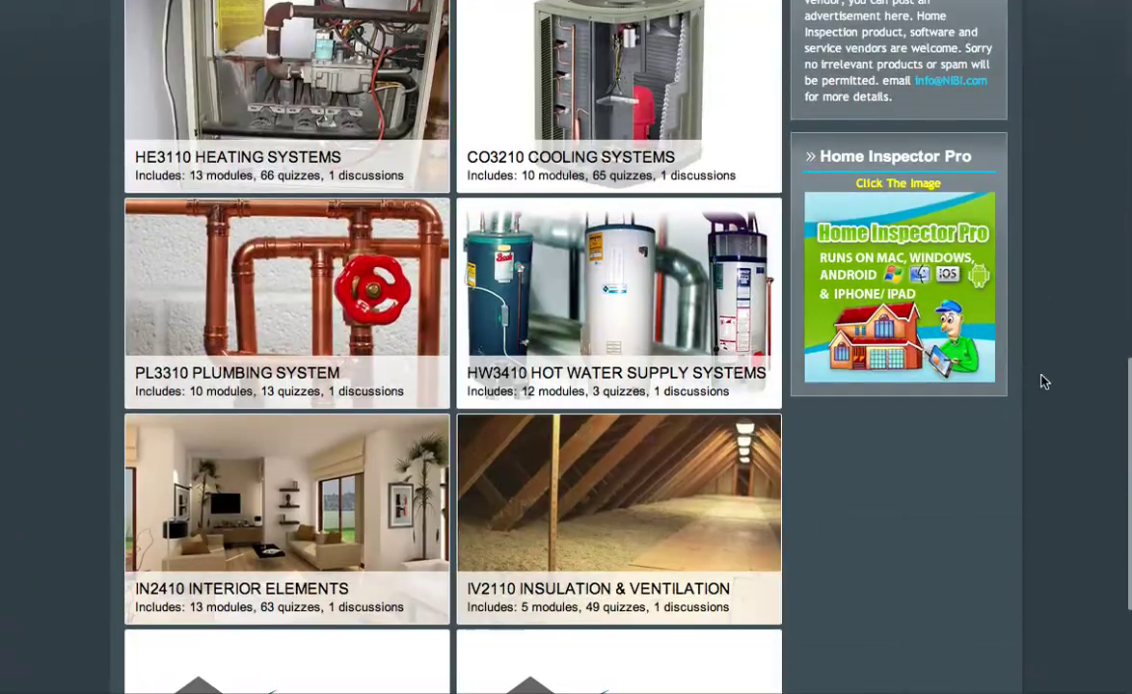
{"action": "scroll", "coordinate": [1040, 380], "scroll_direction": "up", "scroll_amount": 15}
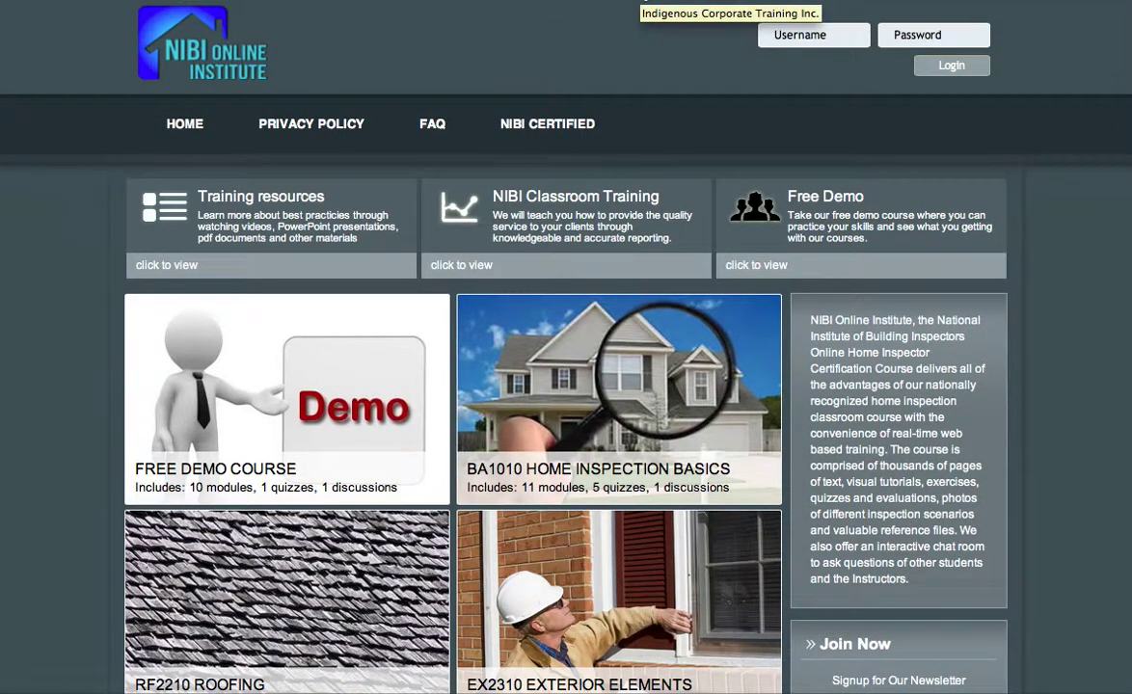
Switch to the Indigenous Corporate Training Inc. site and review its Online Courses list.
{"action": "left_click", "coordinate": [805, 4]}
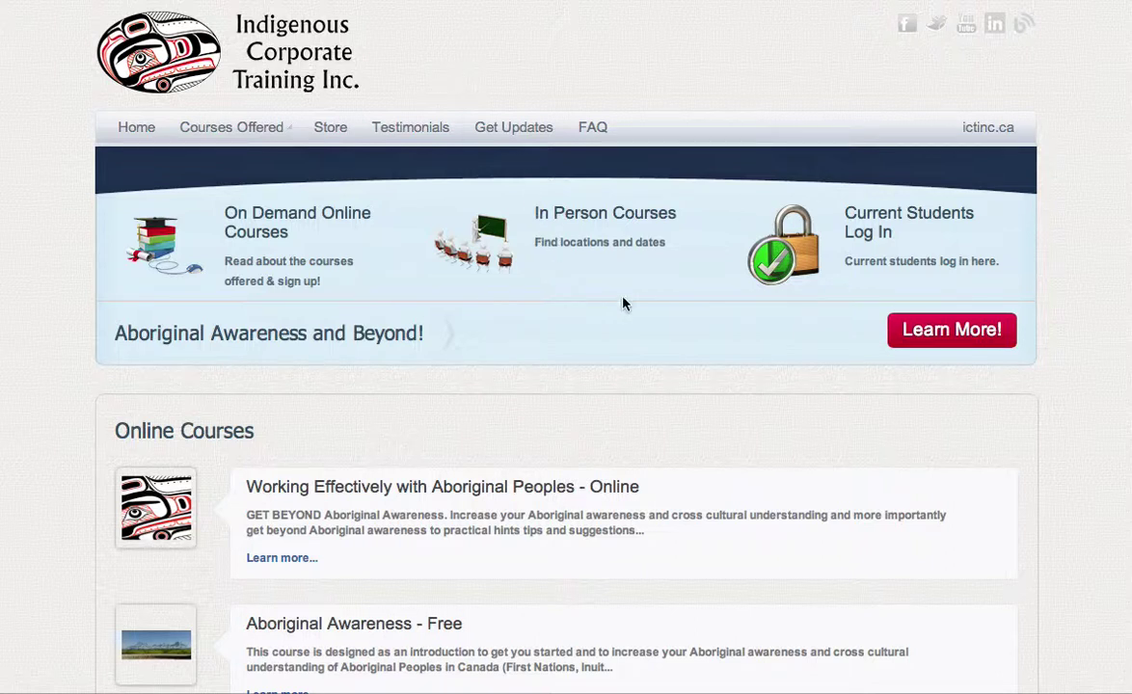
{"action": "scroll", "coordinate": [772, 444], "scroll_direction": "down", "scroll_amount": 5}
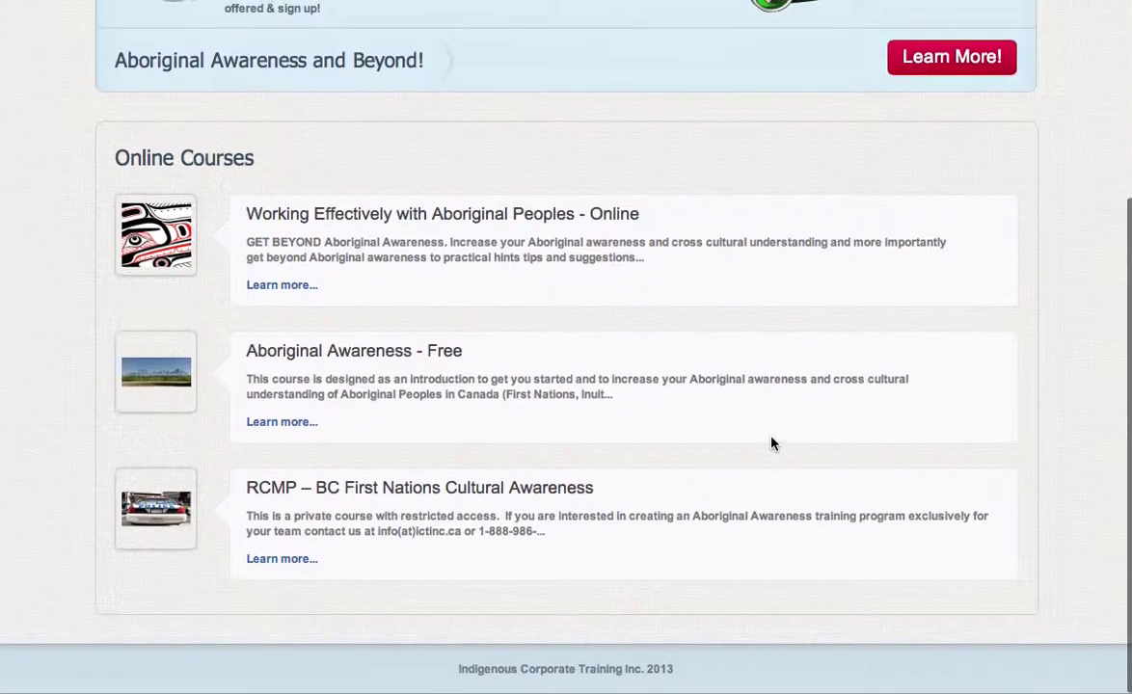
{"action": "scroll", "coordinate": [772, 444], "scroll_direction": "up", "scroll_amount": 5}
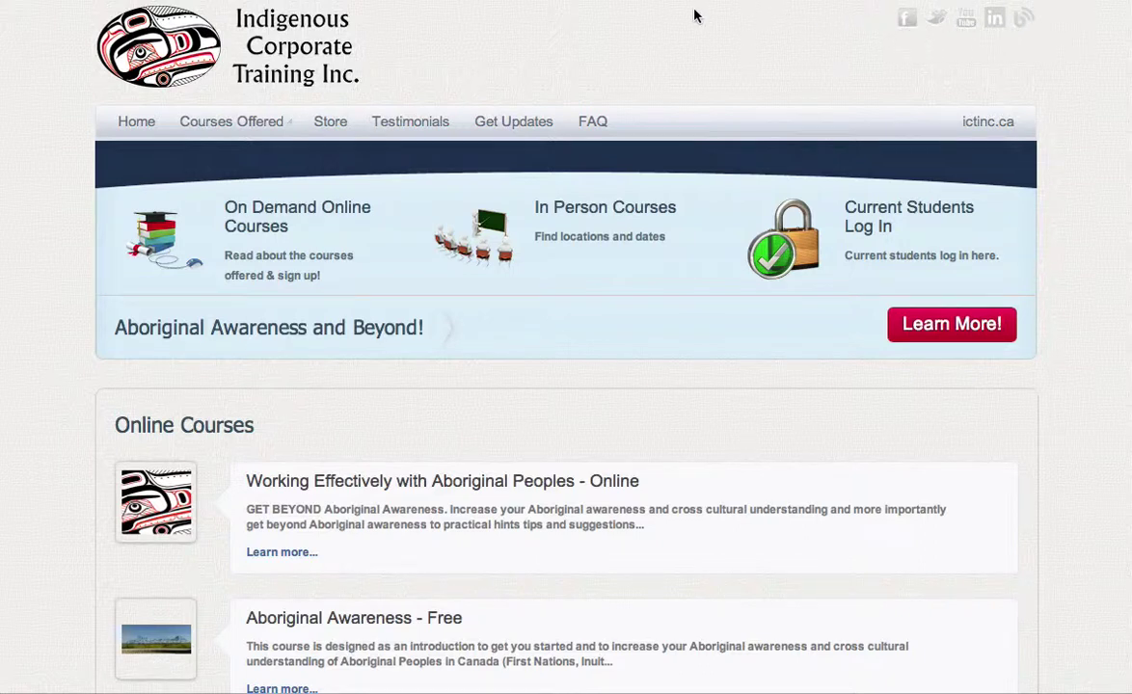
Go to the Indigenous Corporate Training home page and look through the online and in-person courses it presents.
{"action": "left_click", "coordinate": [134, 132]}
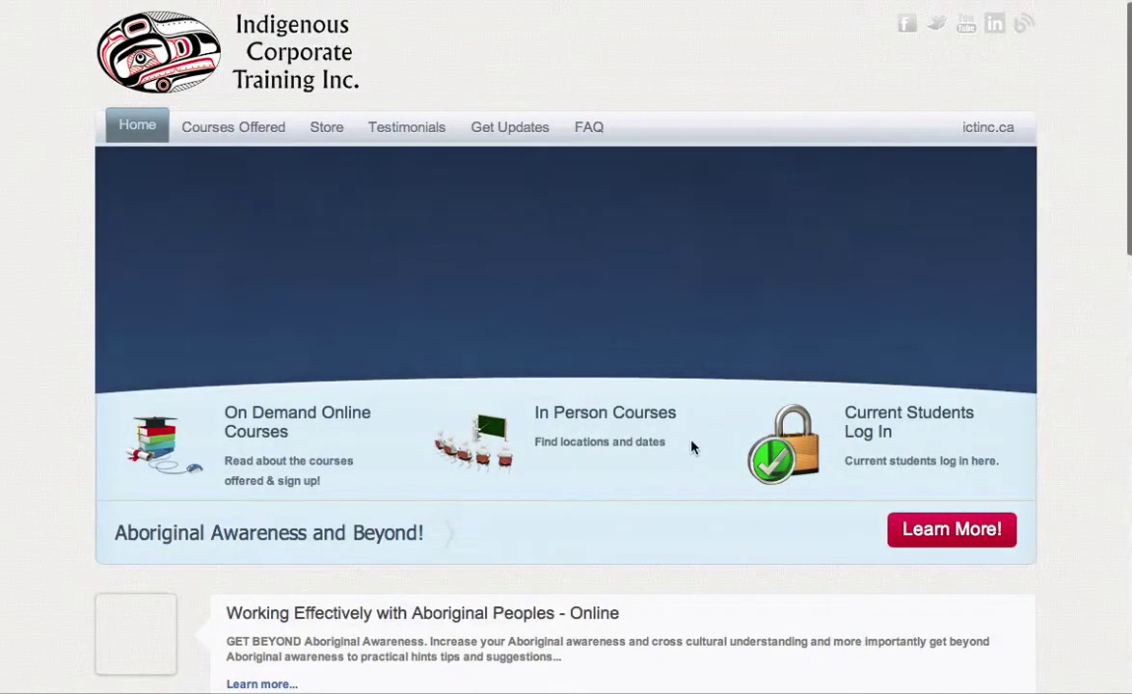
{"action": "scroll", "coordinate": [692, 451], "scroll_direction": "down", "scroll_amount": 5}
{"action": "scroll", "coordinate": [692, 444], "scroll_direction": "down", "scroll_amount": 4}
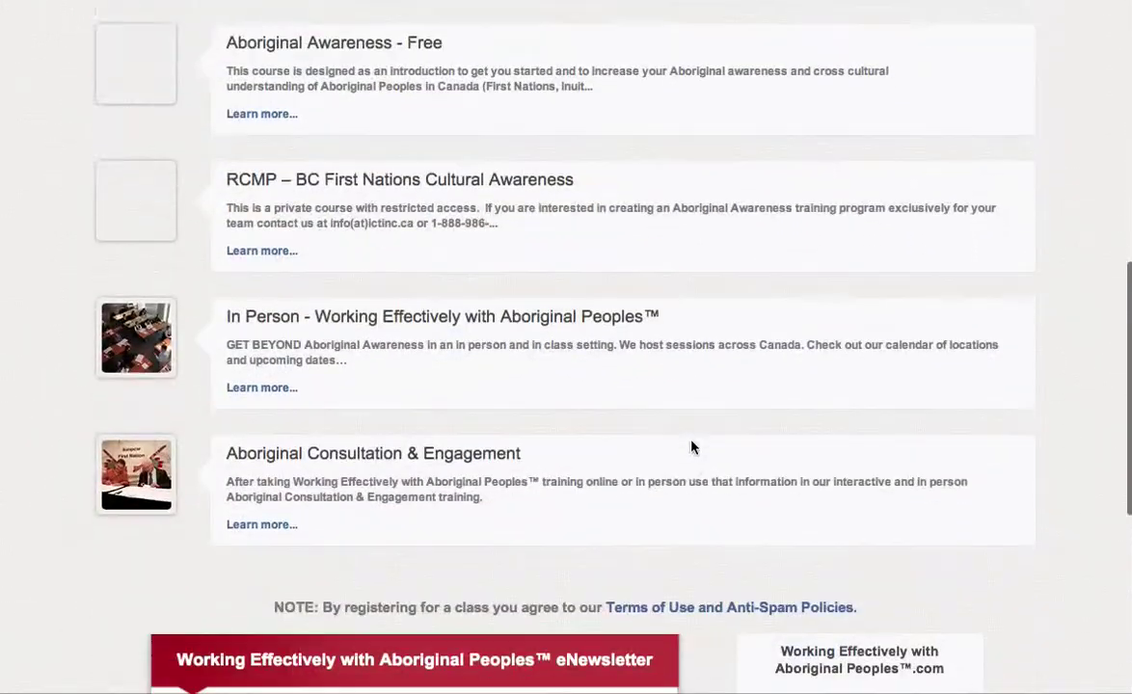
{"action": "scroll", "coordinate": [692, 446], "scroll_direction": "up", "scroll_amount": 2}
{"action": "scroll", "coordinate": [692, 447], "scroll_direction": "up", "scroll_amount": 6}
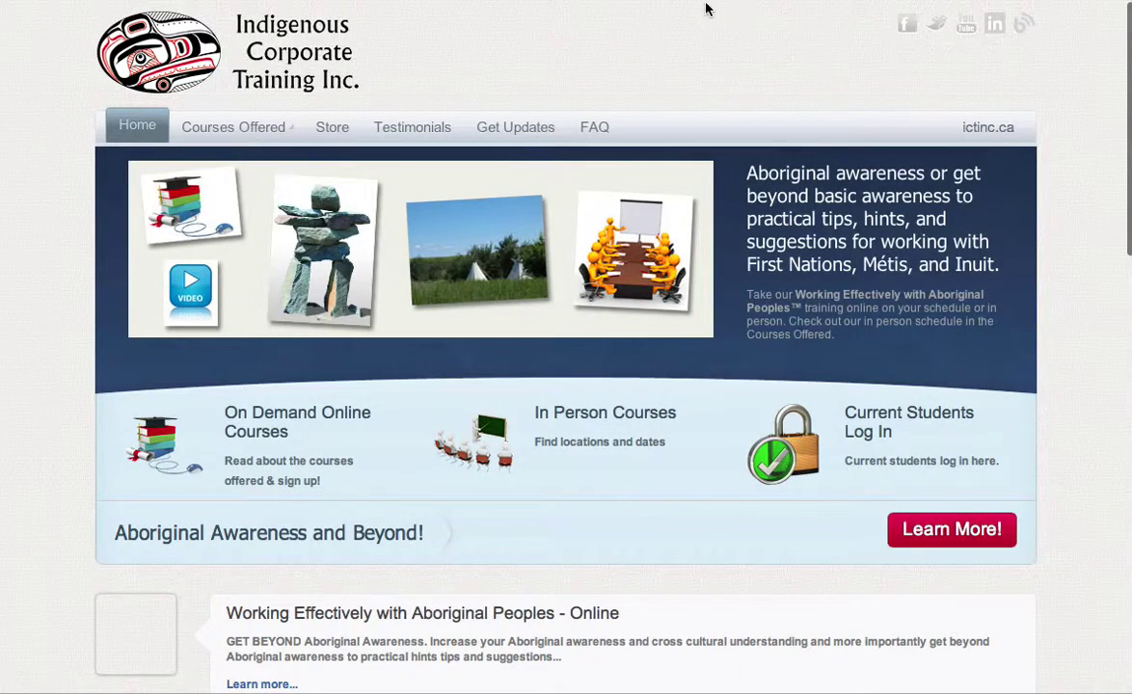
Switch to the CredAbility site and look over its landing page from the banner to the disclosure footer.
{"action": "left_click", "coordinate": [580, 0]}
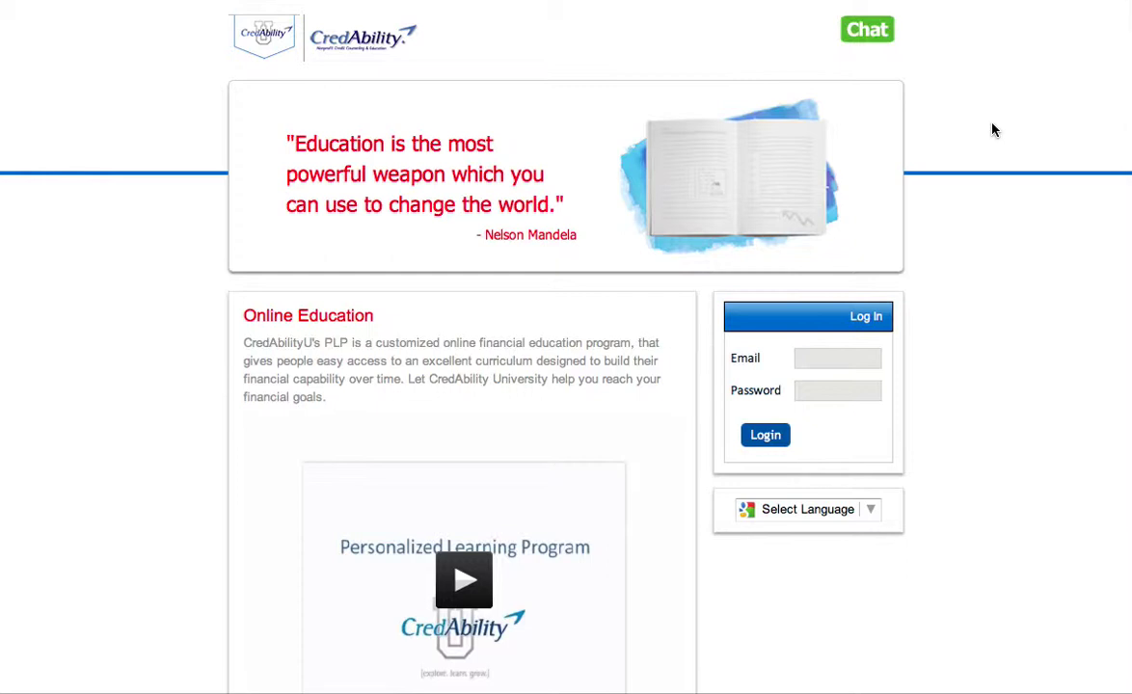
{"action": "scroll", "coordinate": [994, 129], "scroll_direction": "up", "scroll_amount": 2}
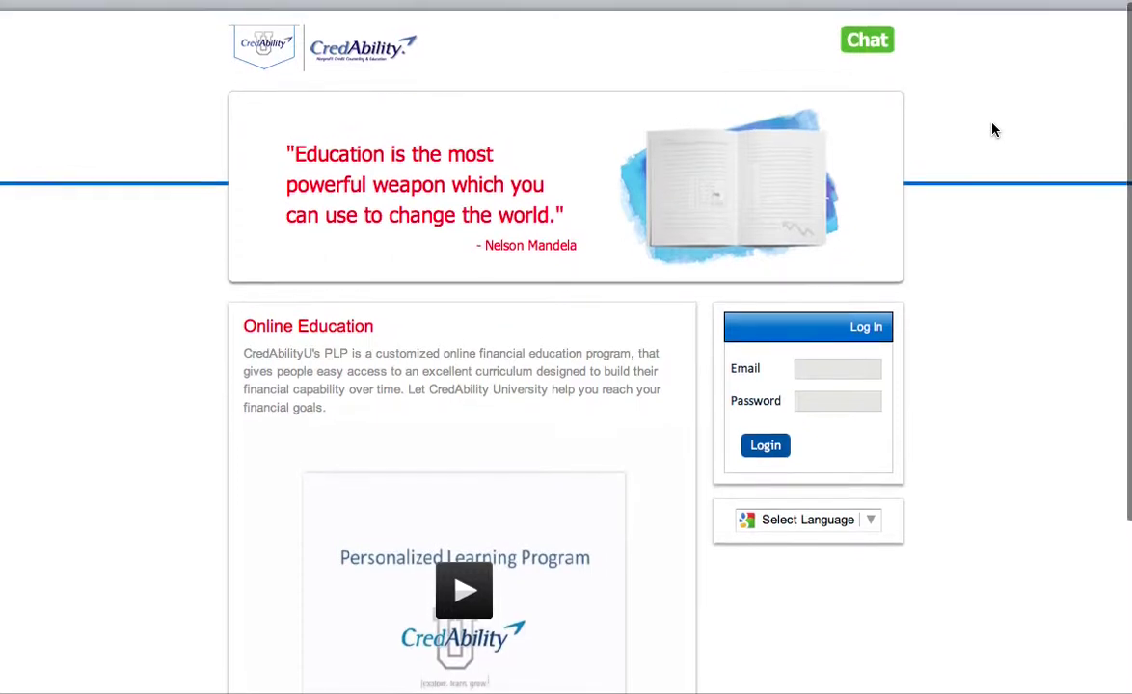
{"action": "scroll", "coordinate": [995, 129], "scroll_direction": "down", "scroll_amount": 5}
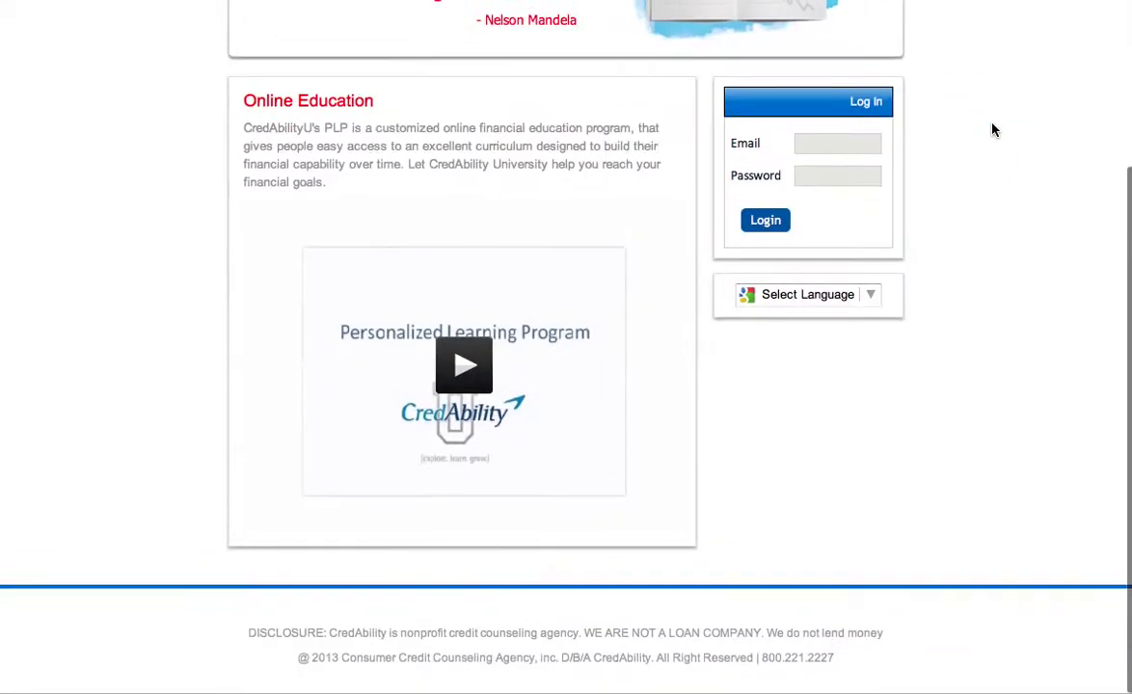
{"action": "scroll", "coordinate": [995, 129], "scroll_direction": "up", "scroll_amount": 3}
{"action": "scroll", "coordinate": [995, 129], "scroll_direction": "up", "scroll_amount": 2}
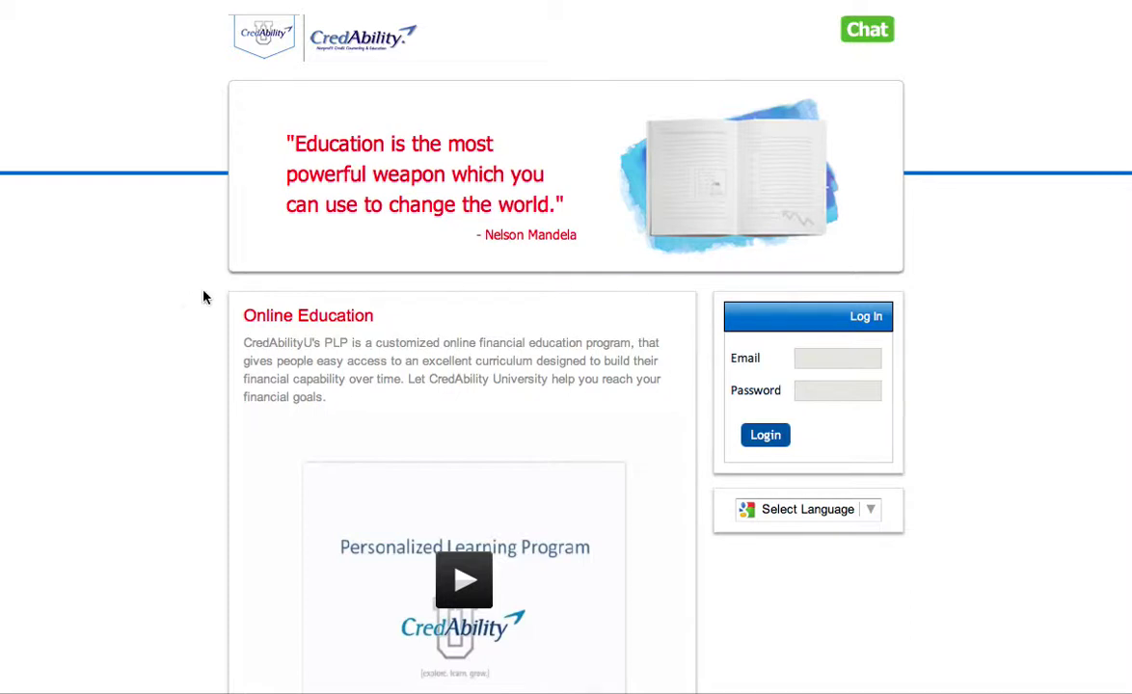
Examine the CredAbility page's Online Education section, Personalized Learning Program video and login form.
{"action": "scroll", "coordinate": [202, 296], "scroll_direction": "down", "scroll_amount": 5}
{"action": "scroll", "coordinate": [203, 296], "scroll_direction": "up", "scroll_amount": 4}
{"action": "scroll", "coordinate": [203, 296], "scroll_direction": "up", "scroll_amount": 1}
{"action": "scroll", "coordinate": [917, 324], "scroll_direction": "down", "scroll_amount": 3}
{"action": "scroll", "coordinate": [917, 324], "scroll_direction": "up", "scroll_amount": 3}
{"action": "scroll", "coordinate": [925, 310], "scroll_direction": "down", "scroll_amount": 3}
{"action": "scroll", "coordinate": [925, 310], "scroll_direction": "up", "scroll_amount": 3}
{"action": "scroll", "coordinate": [942, 306], "scroll_direction": "down", "scroll_amount": 3}
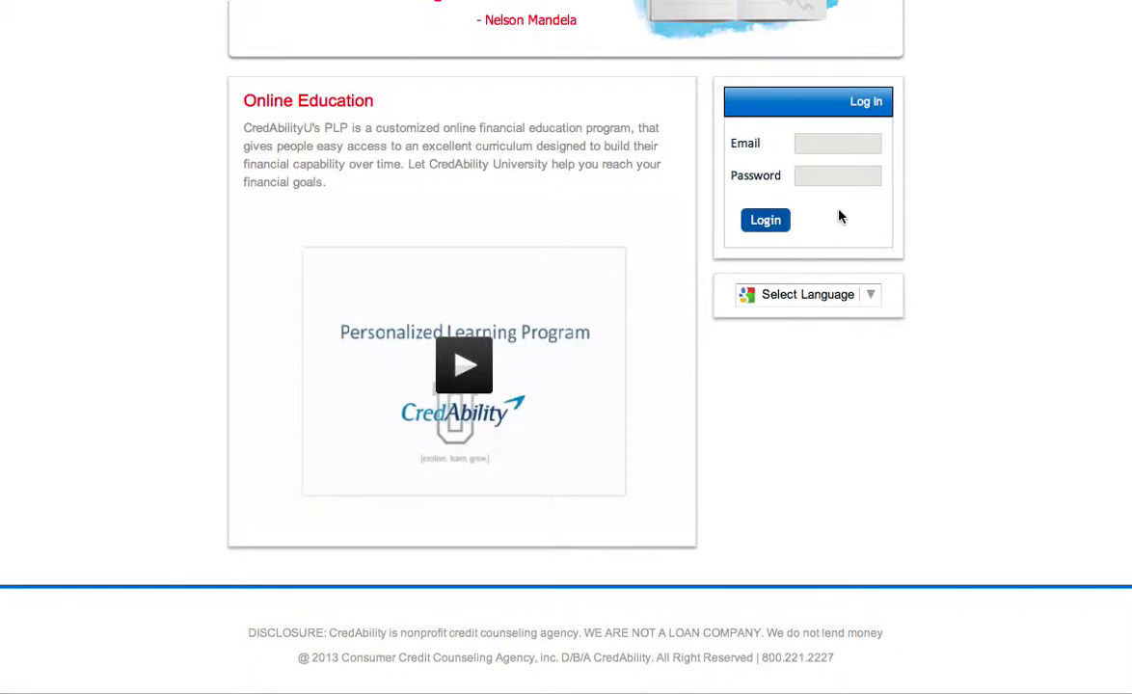
{"action": "scroll", "coordinate": [219, 314], "scroll_direction": "up", "scroll_amount": 1}
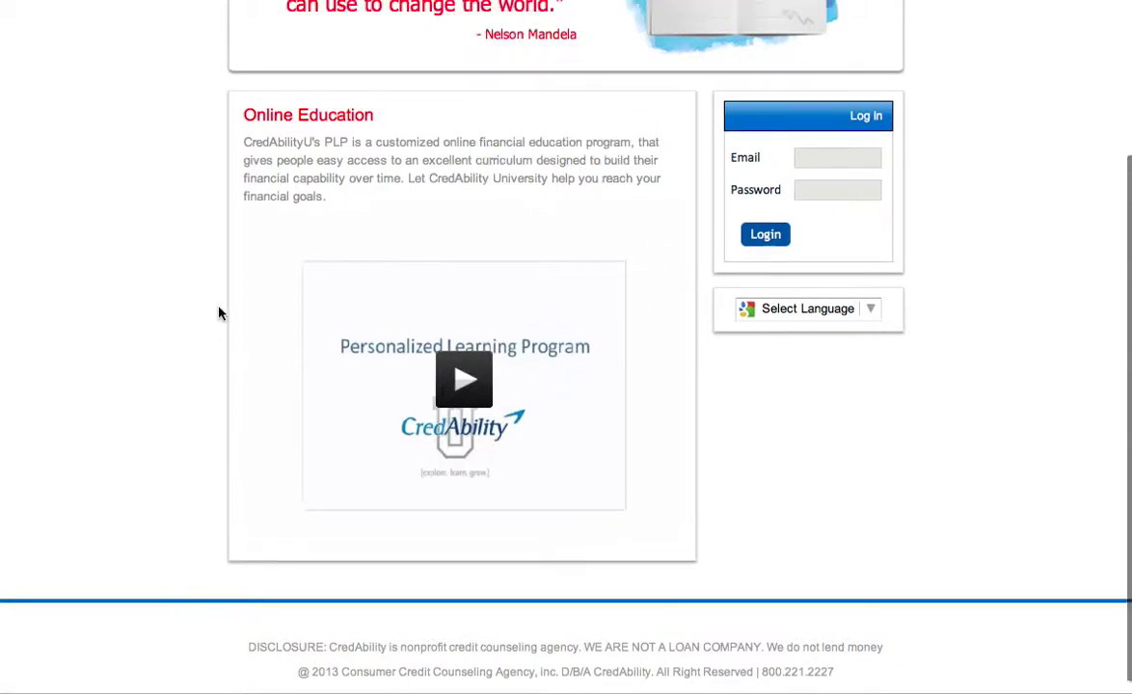
{"action": "scroll", "coordinate": [219, 314], "scroll_direction": "up", "scroll_amount": 3}
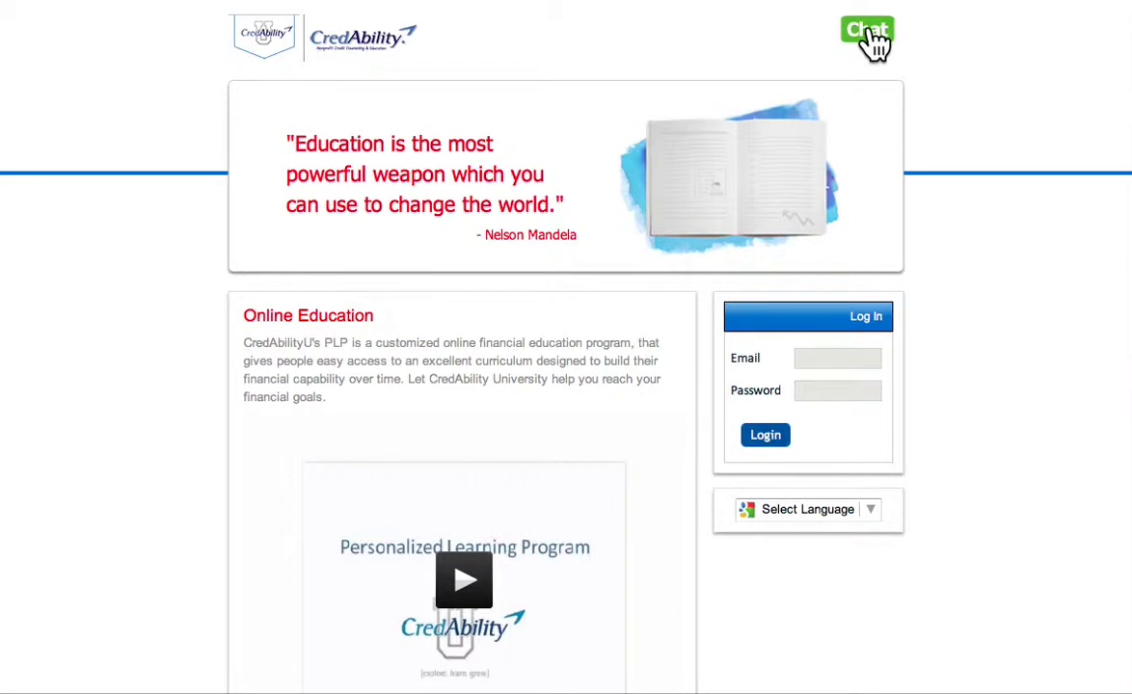
Open the CredAbility page's language selector and dismiss it without choosing a language.
{"action": "left_click", "coordinate": [871, 514]}
{"action": "left_click", "coordinate": [981, 482]}
{"action": "scroll", "coordinate": [961, 469], "scroll_direction": "down", "scroll_amount": 5}
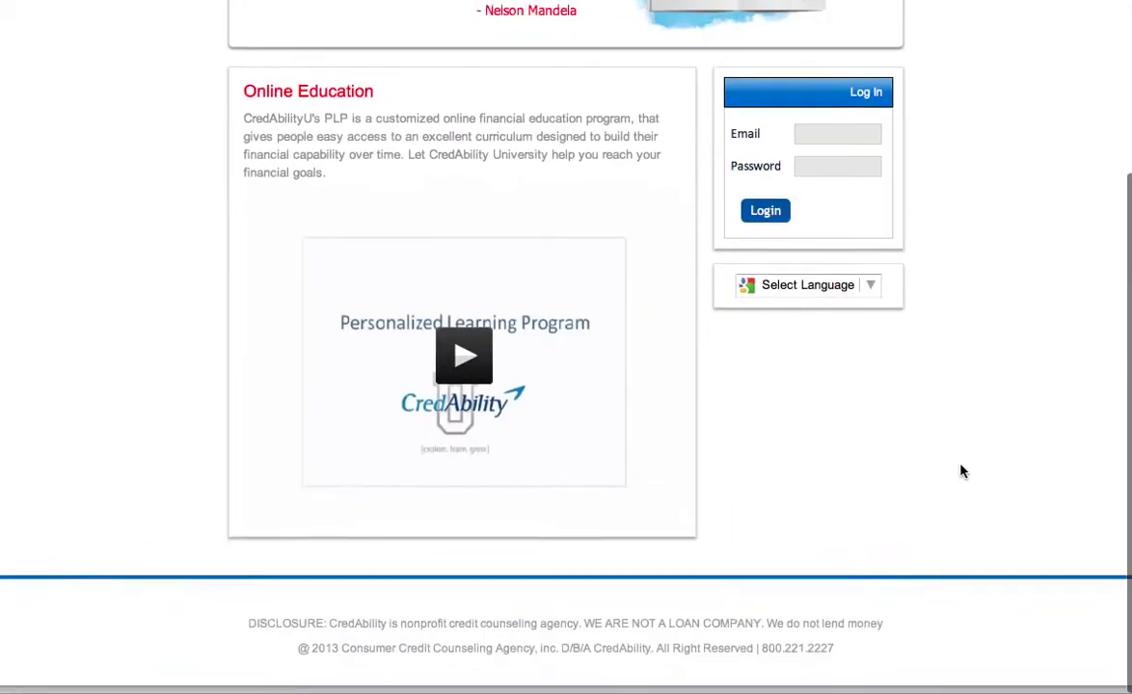
{"action": "scroll", "coordinate": [961, 470], "scroll_direction": "up", "scroll_amount": 5}
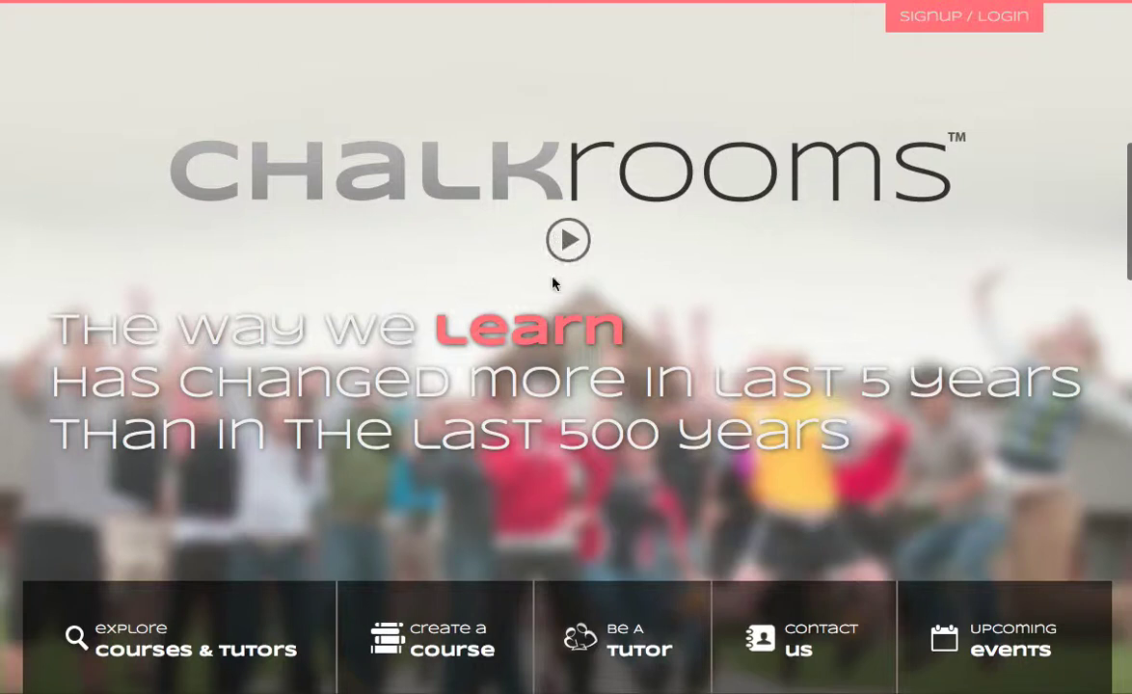
View the sign-in and registration forms above the Chalkrooms landing section.
{"action": "scroll", "coordinate": [555, 282], "scroll_direction": "up", "scroll_amount": 2}
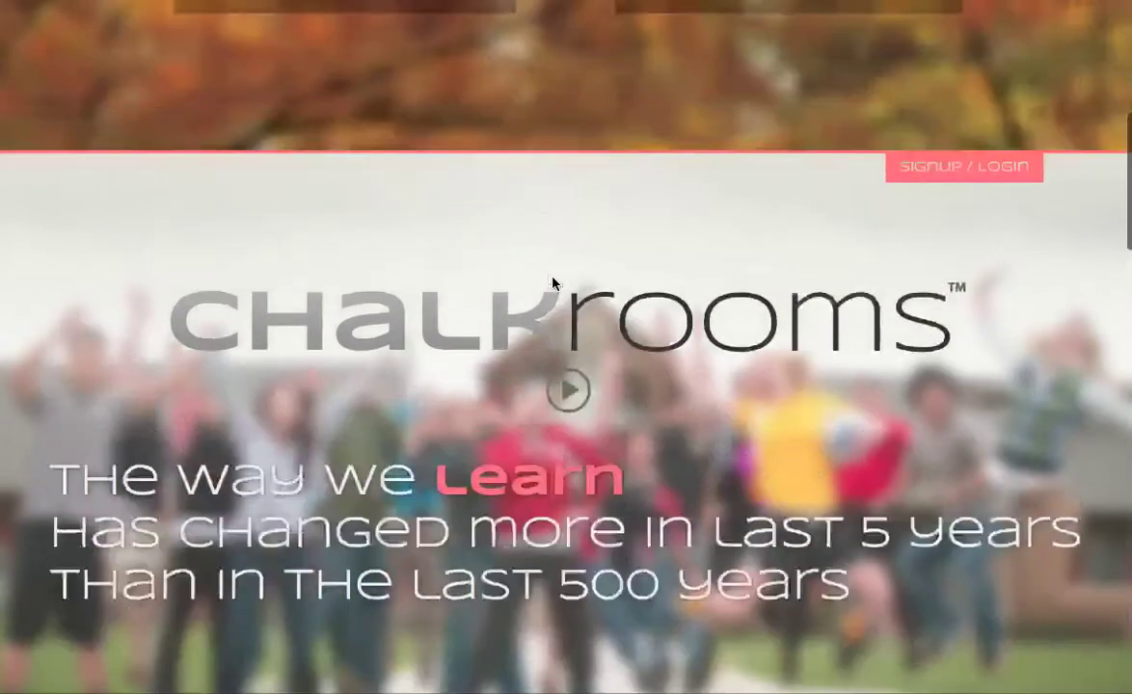
{"action": "scroll", "coordinate": [553, 283], "scroll_direction": "up", "scroll_amount": 2}
{"action": "scroll", "coordinate": [554, 283], "scroll_direction": "up", "scroll_amount": 4}
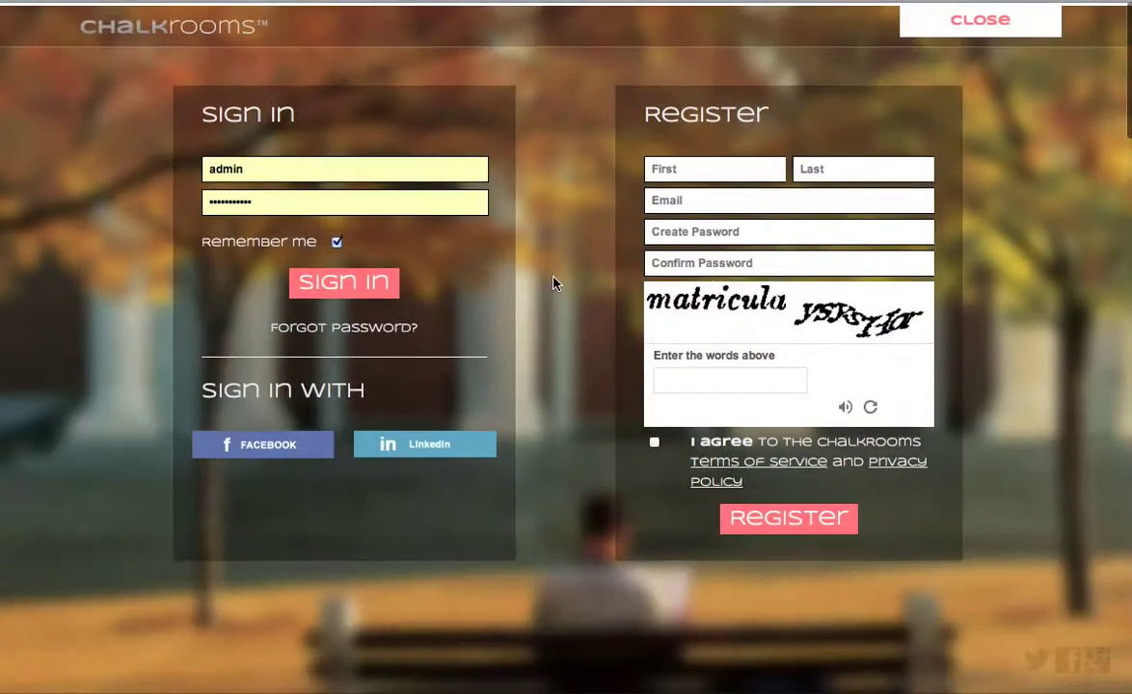
Look through the Chalkrooms landing section and the Courses and Tutors category grid, through to Upcoming Events.
{"action": "scroll", "coordinate": [553, 283], "scroll_direction": "down", "scroll_amount": 6}
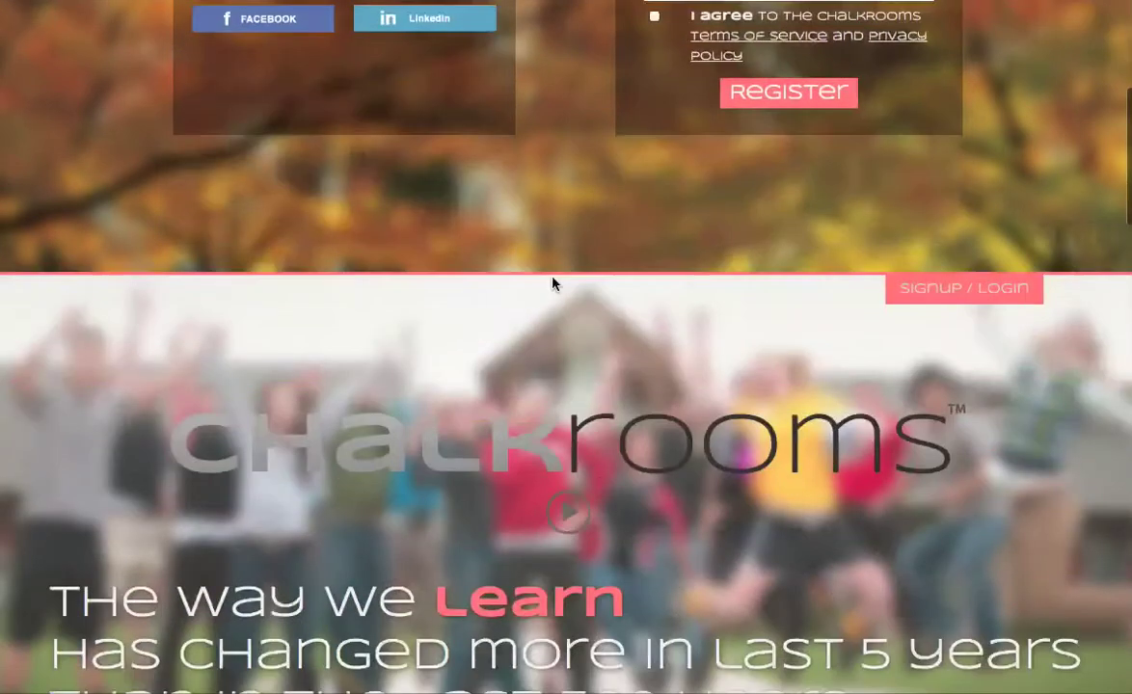
{"action": "scroll", "coordinate": [553, 282], "scroll_direction": "down", "scroll_amount": 6}
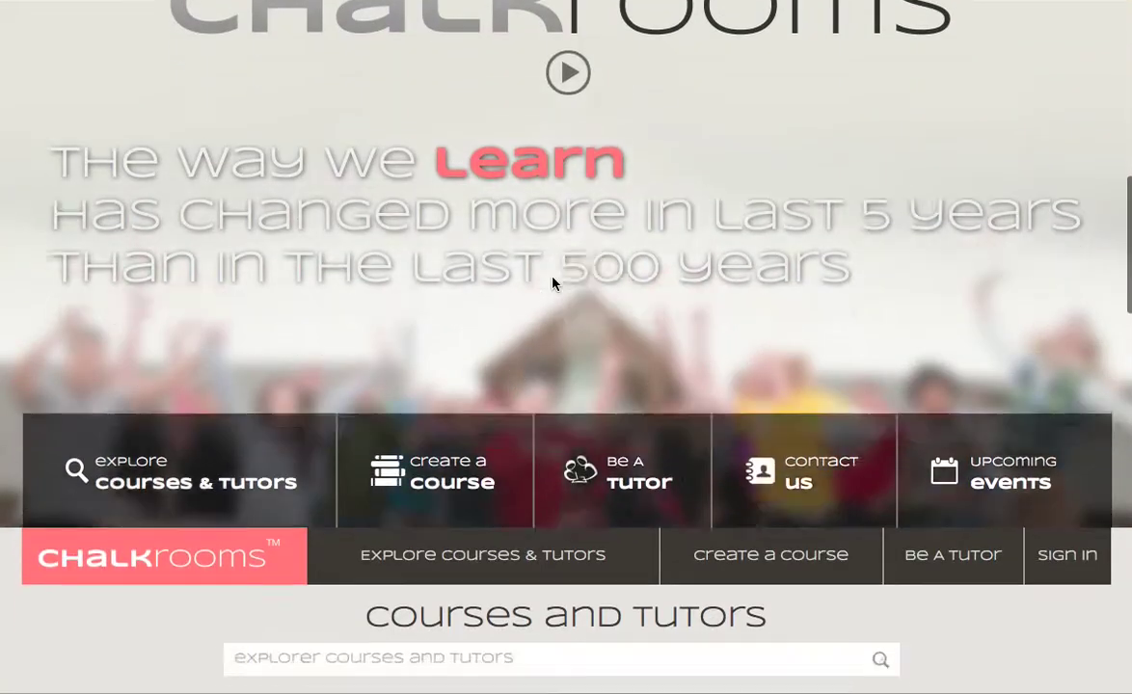
{"action": "scroll", "coordinate": [553, 282], "scroll_direction": "down", "scroll_amount": 4}
{"action": "scroll", "coordinate": [553, 282], "scroll_direction": "down", "scroll_amount": 4}
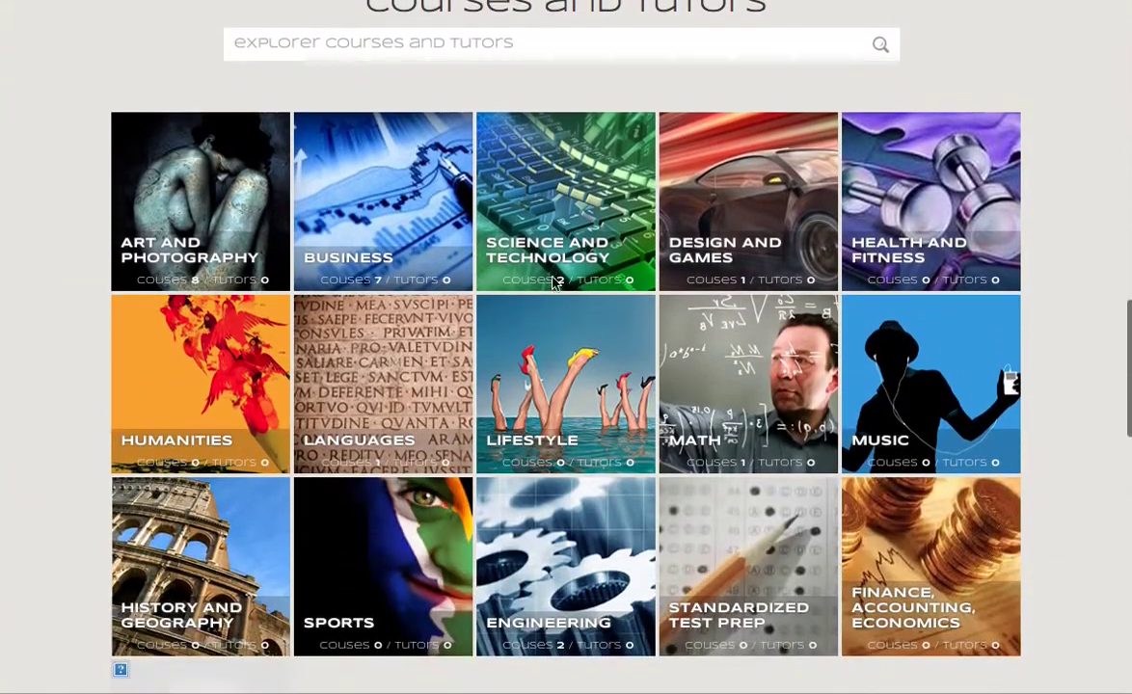
{"action": "scroll", "coordinate": [554, 281], "scroll_direction": "down", "scroll_amount": 4}
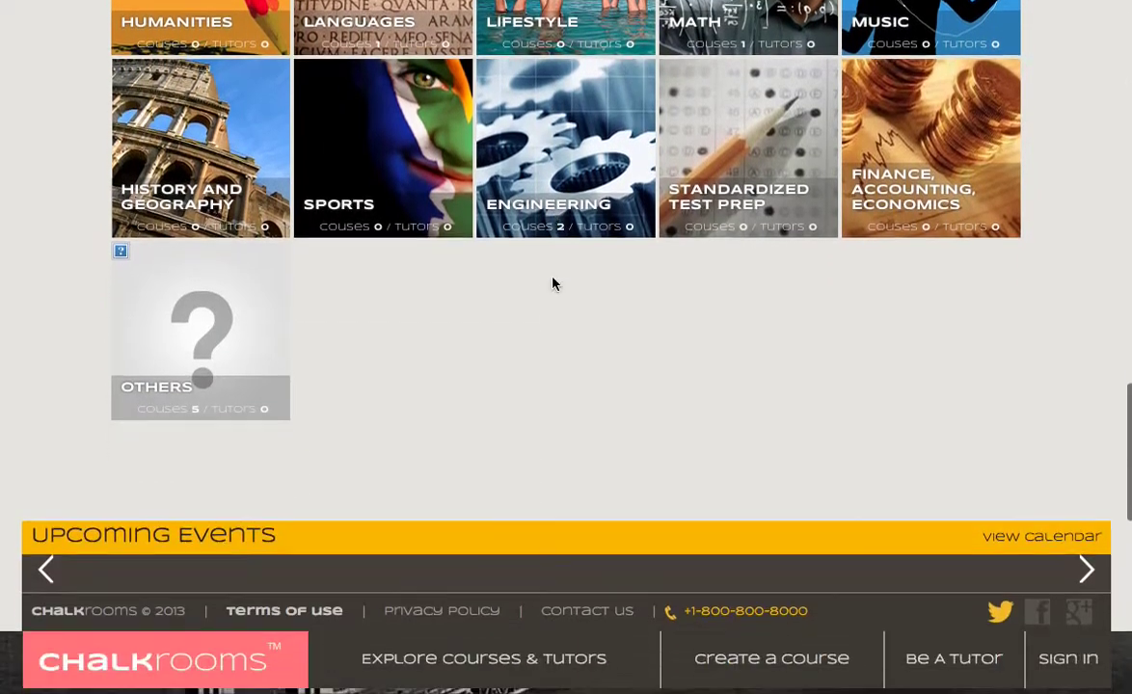
{"action": "scroll", "coordinate": [552, 283], "scroll_direction": "down", "scroll_amount": 2}
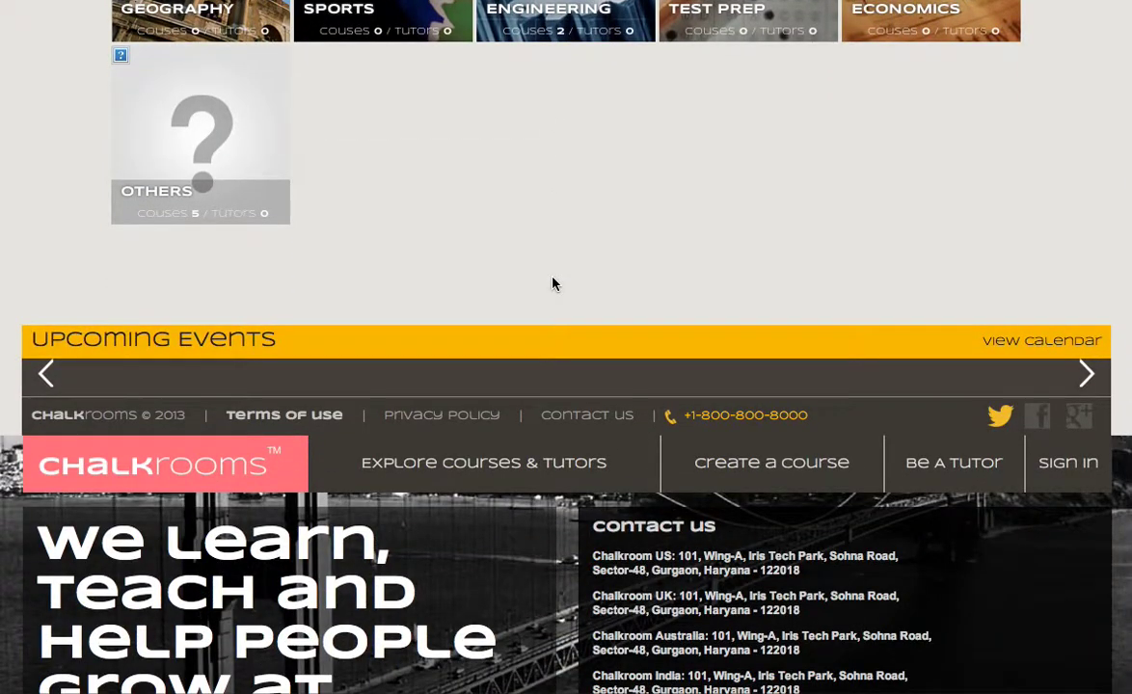
Examine the Chalkrooms contact section, including the office details and the Ask a Question form.
{"action": "scroll", "coordinate": [552, 282], "scroll_direction": "down", "scroll_amount": 3}
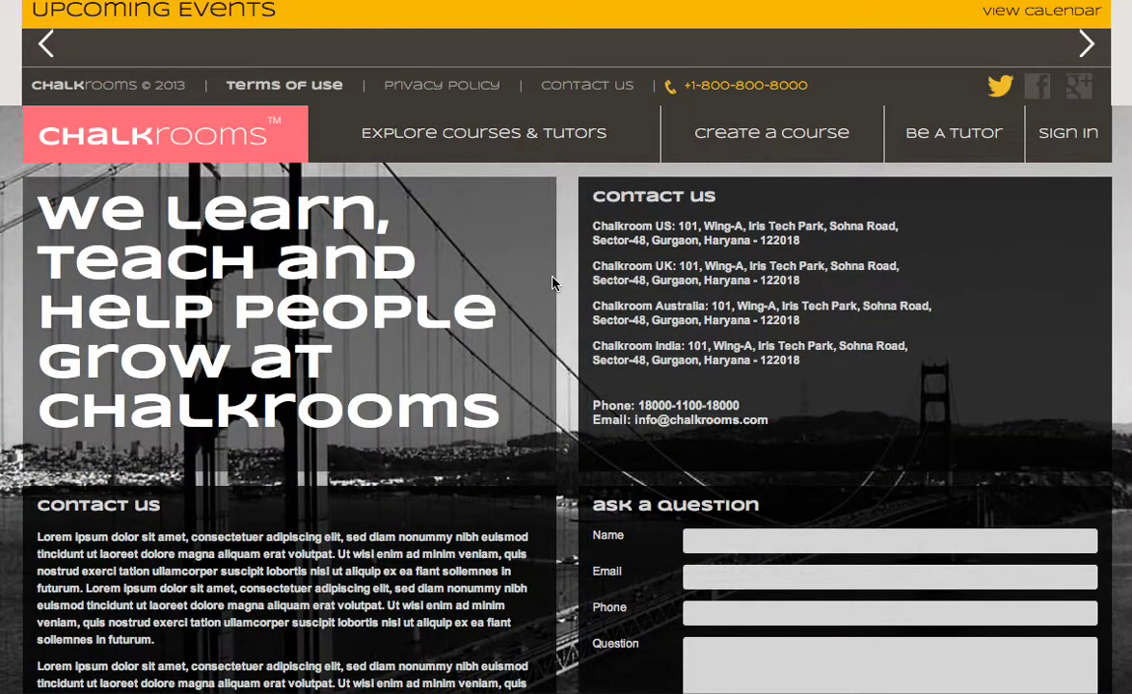
{"action": "scroll", "coordinate": [552, 283], "scroll_direction": "down", "scroll_amount": 3}
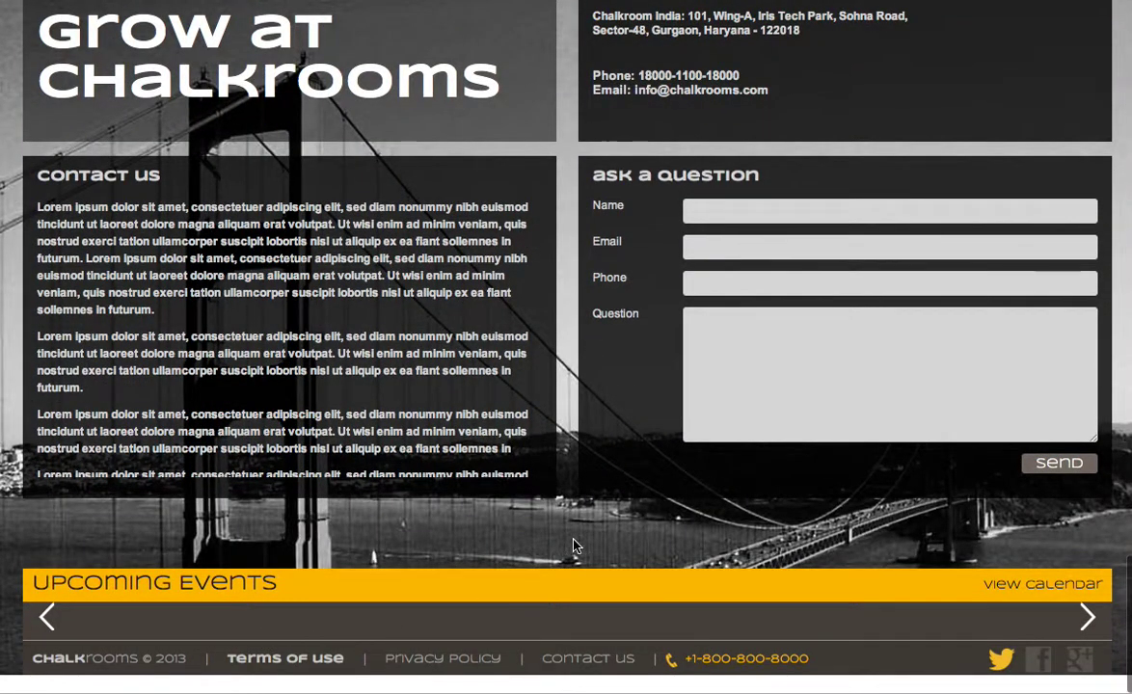
{"action": "scroll", "coordinate": [573, 547], "scroll_direction": "up", "scroll_amount": 1}
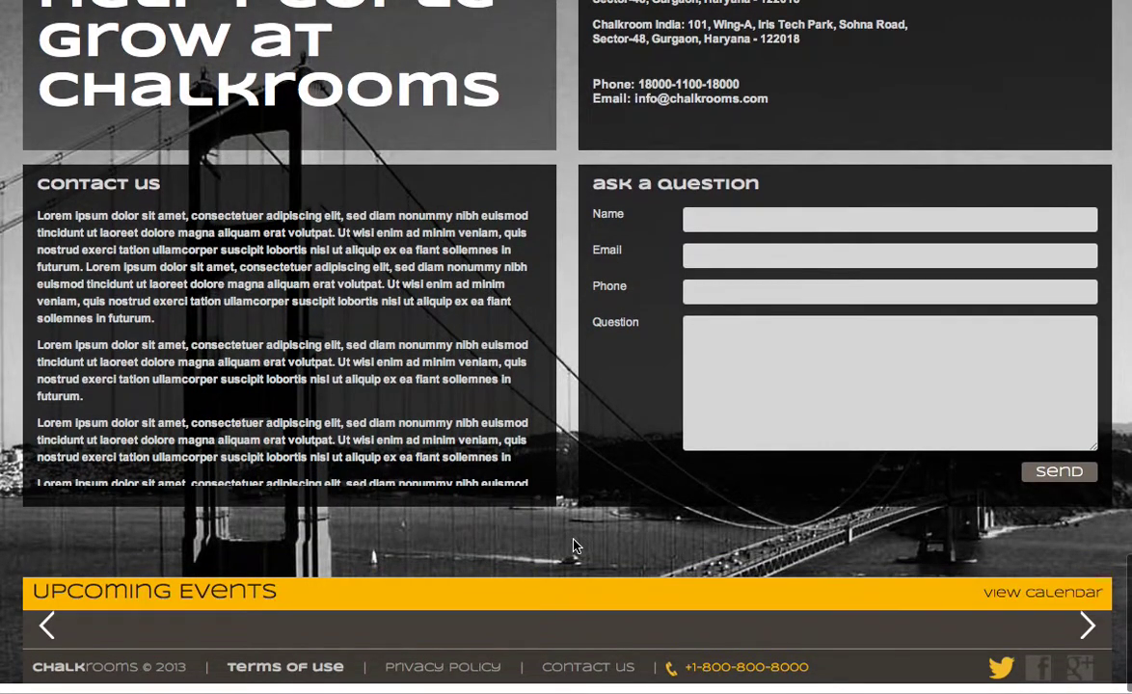
{"action": "scroll", "coordinate": [573, 547], "scroll_direction": "up", "scroll_amount": 1}
{"action": "scroll", "coordinate": [573, 547], "scroll_direction": "down", "scroll_amount": 1}
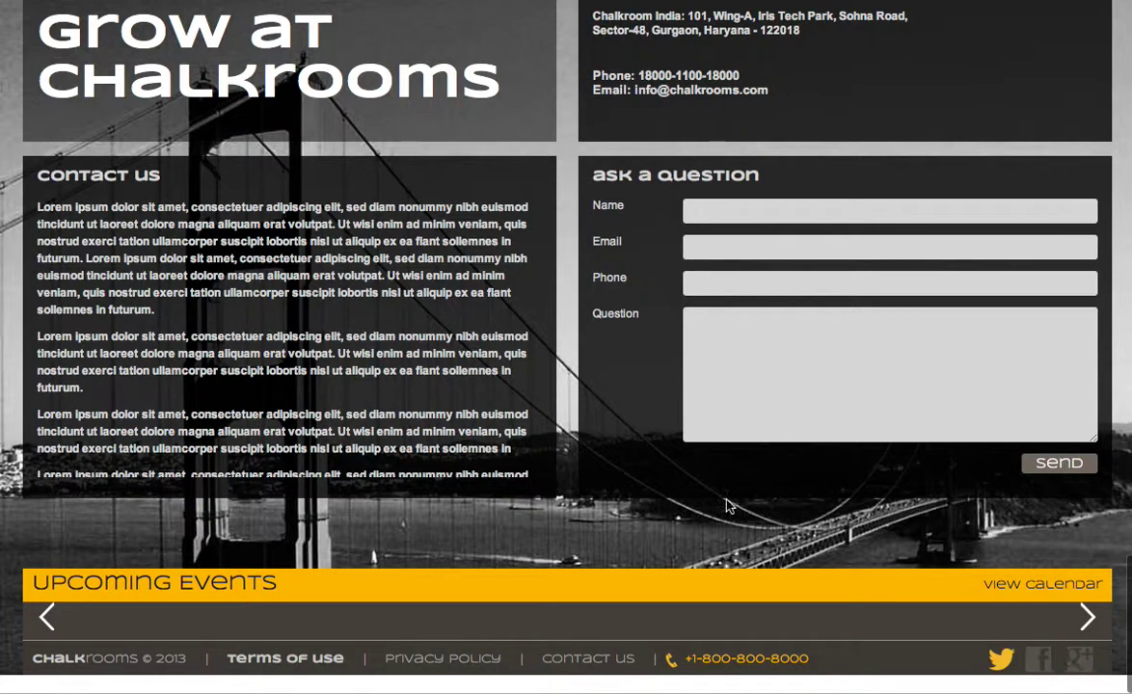
Return from the contact section past the course categories to the Chalkrooms landing banner.
{"action": "scroll", "coordinate": [652, 498], "scroll_direction": "up", "scroll_amount": 5}
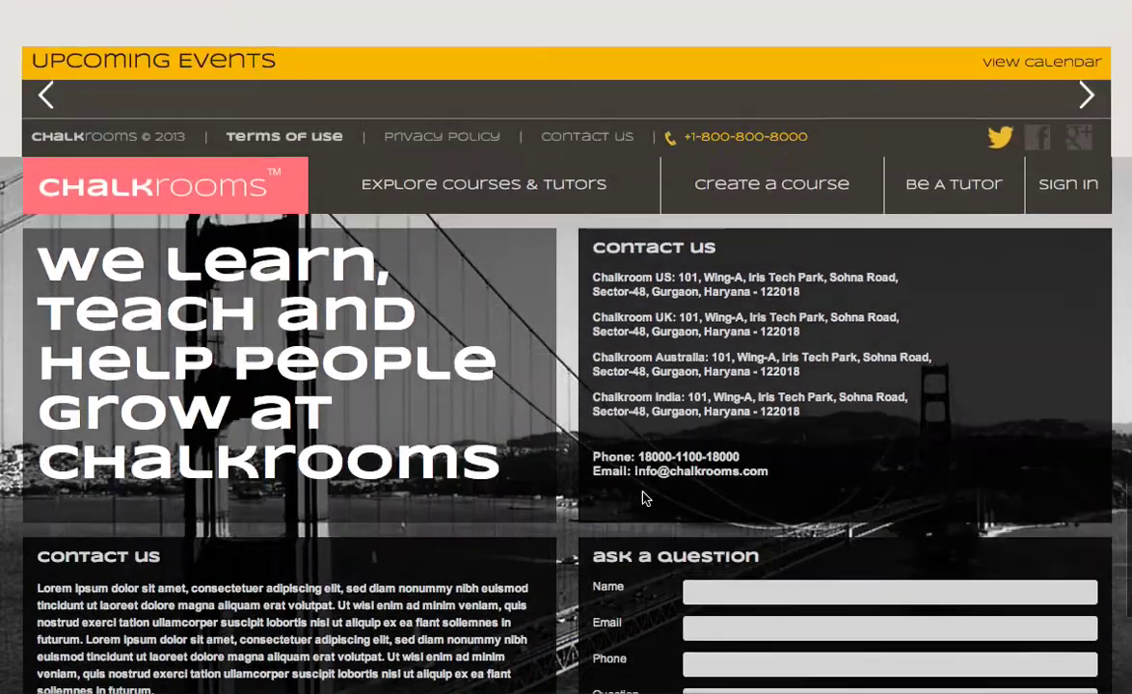
{"action": "scroll", "coordinate": [644, 498], "scroll_direction": "up", "scroll_amount": 8}
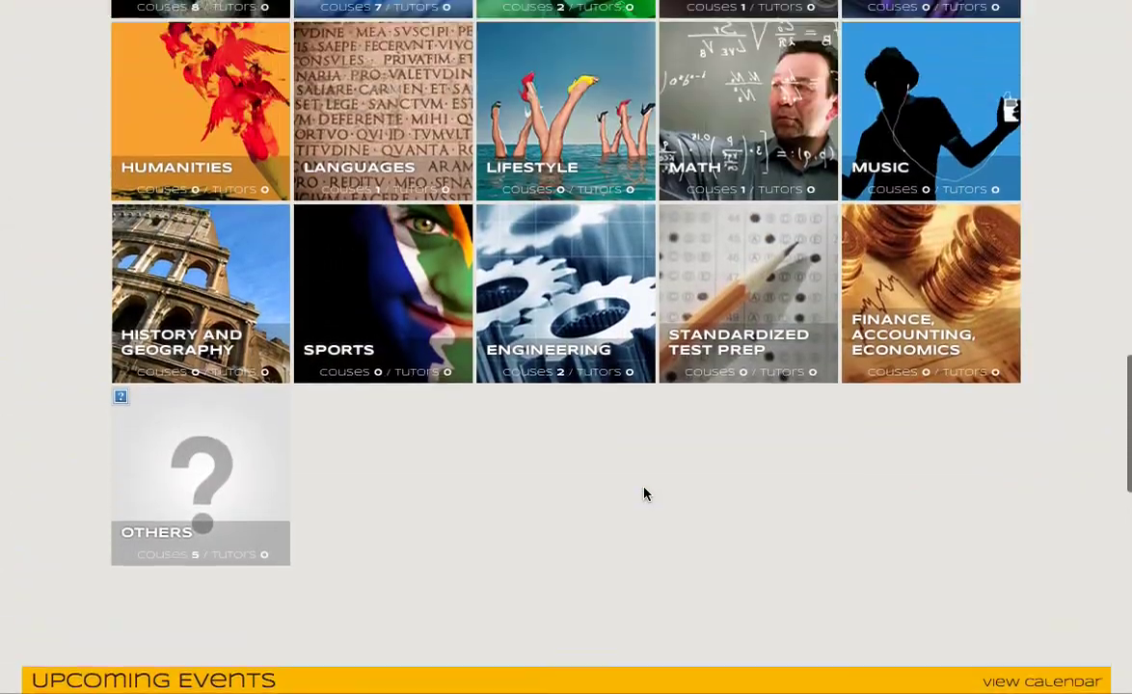
{"action": "scroll", "coordinate": [644, 494], "scroll_direction": "up", "scroll_amount": 8}
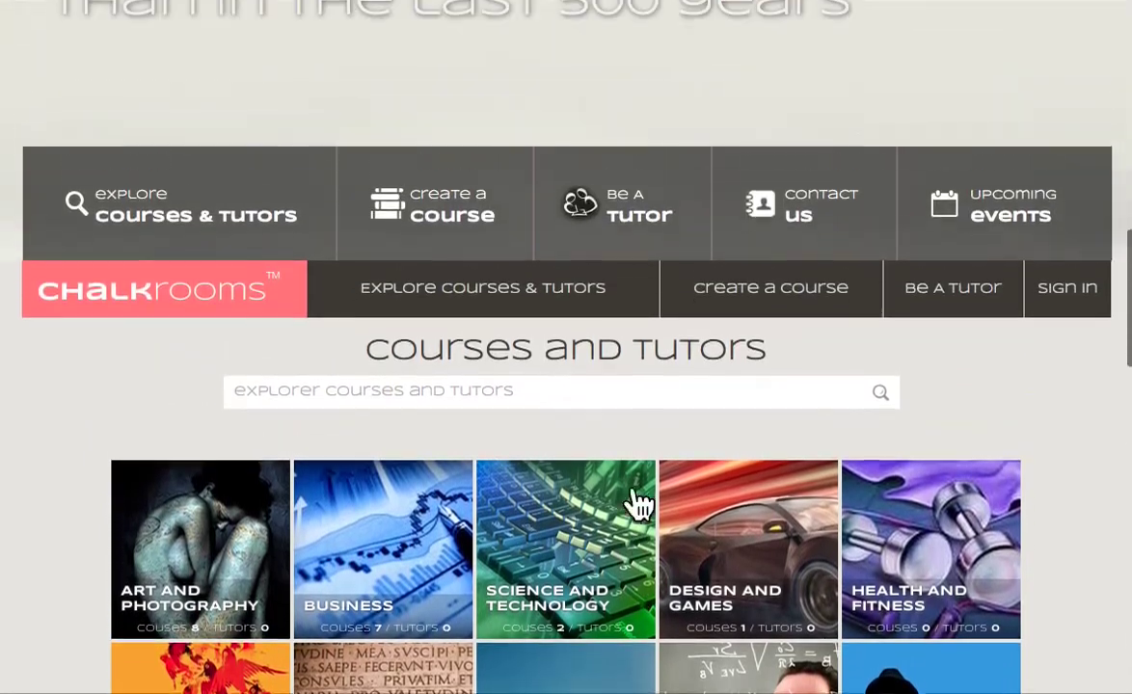
{"action": "scroll", "coordinate": [635, 498], "scroll_direction": "up", "scroll_amount": 5}
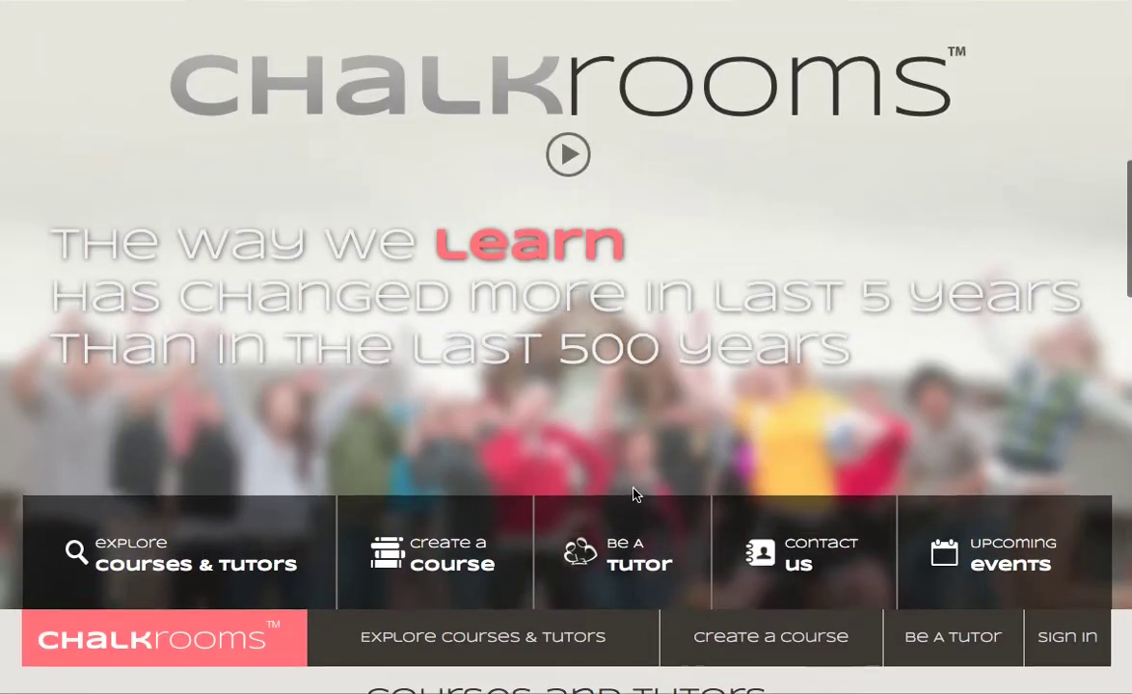
Look over the sign-in and registration forms above the Chalkrooms landing section and return to the banner.
{"action": "scroll", "coordinate": [634, 495], "scroll_direction": "up", "scroll_amount": 3}
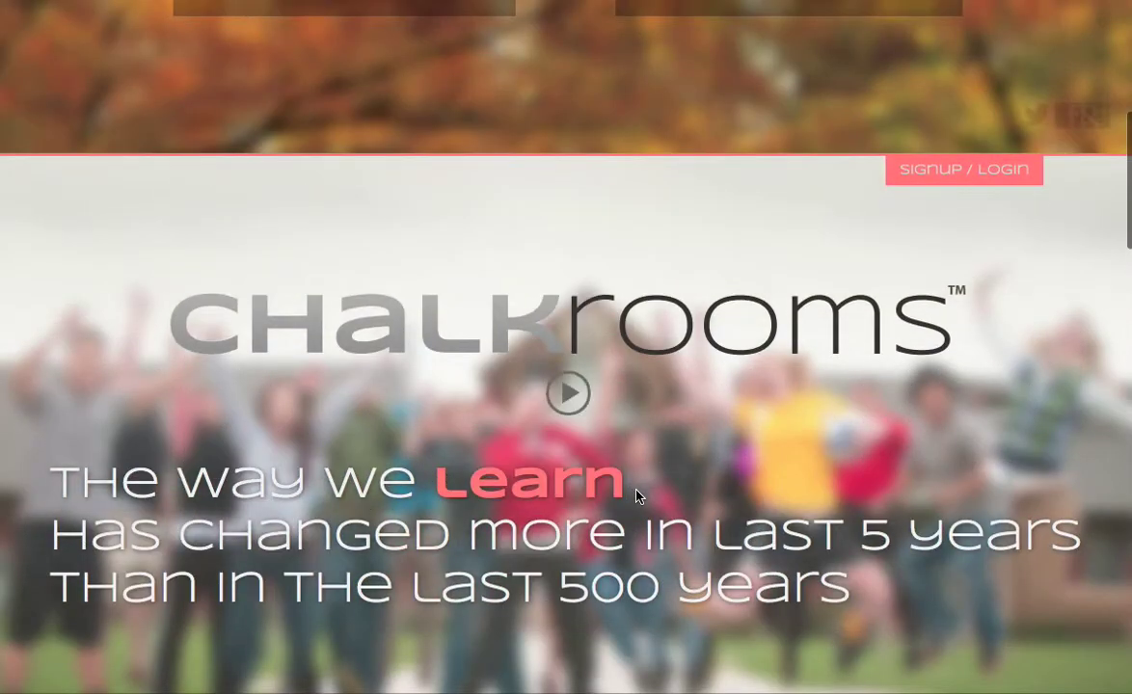
{"action": "scroll", "coordinate": [634, 495], "scroll_direction": "up", "scroll_amount": 1}
{"action": "scroll", "coordinate": [625, 432], "scroll_direction": "up", "scroll_amount": 5}
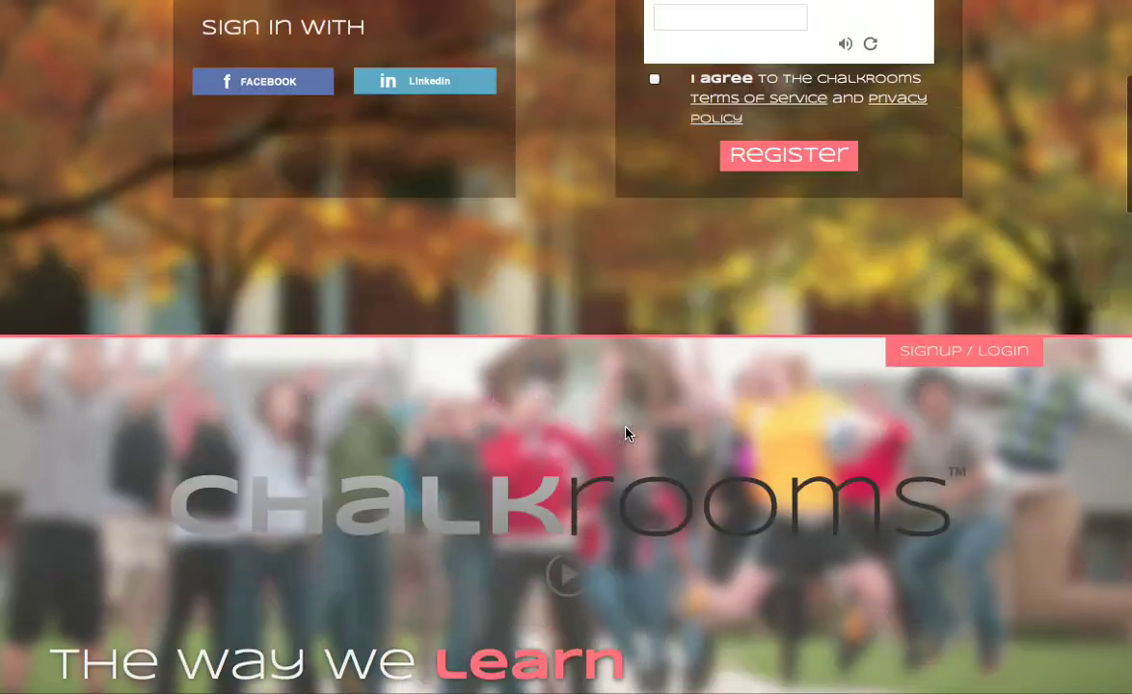
{"action": "scroll", "coordinate": [591, 424], "scroll_direction": "up", "scroll_amount": 1}
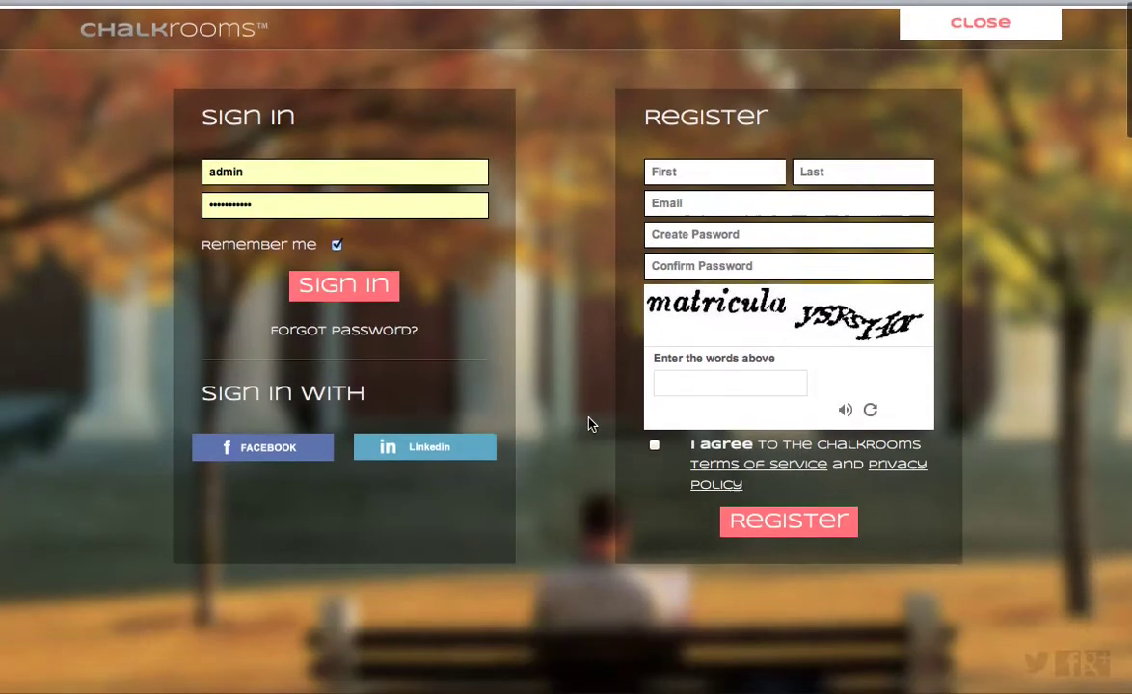
{"action": "scroll", "coordinate": [588, 425], "scroll_direction": "down", "scroll_amount": 3}
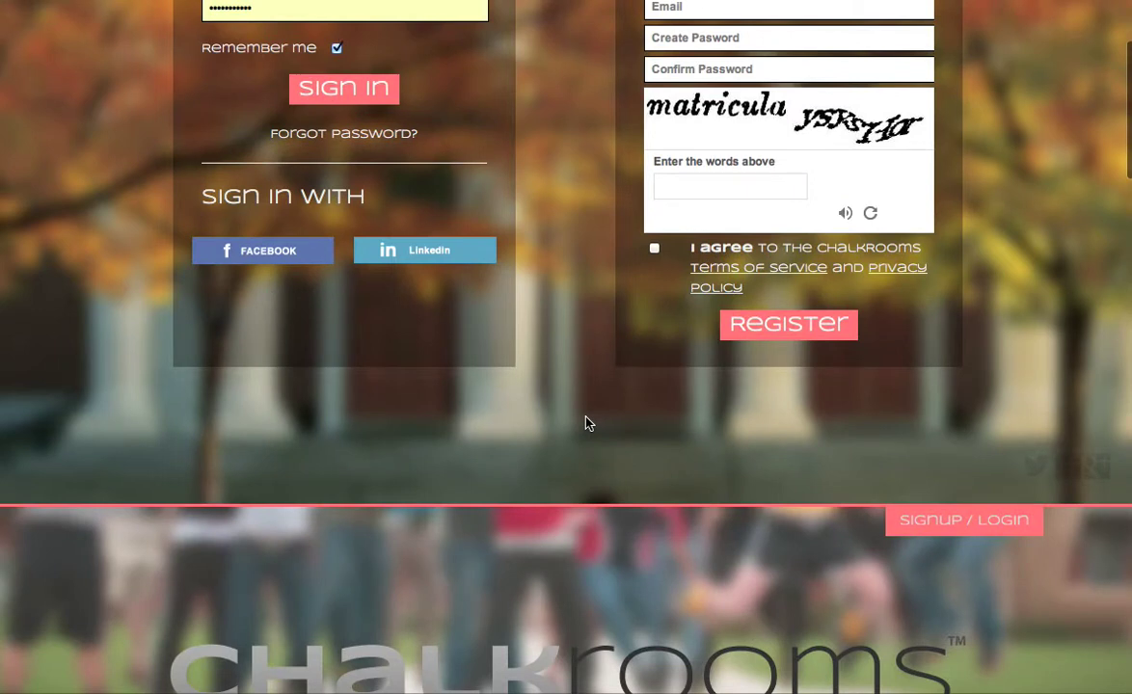
{"action": "scroll", "coordinate": [588, 425], "scroll_direction": "down", "scroll_amount": 3}
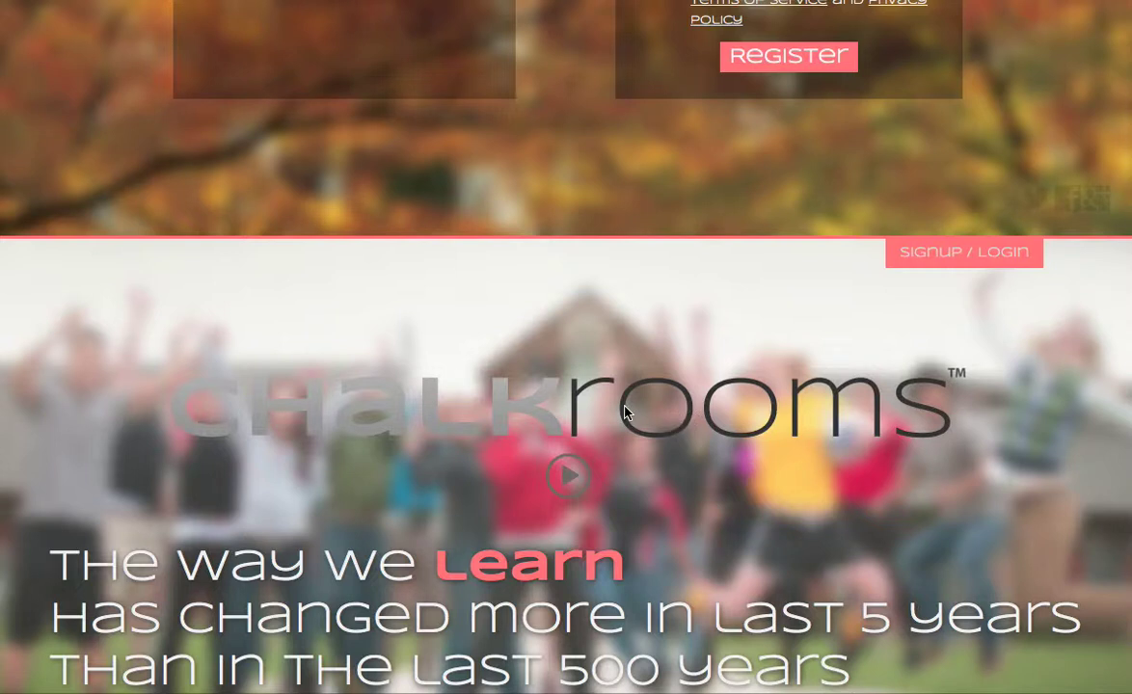
{"action": "scroll", "coordinate": [625, 413], "scroll_direction": "down", "scroll_amount": 3}
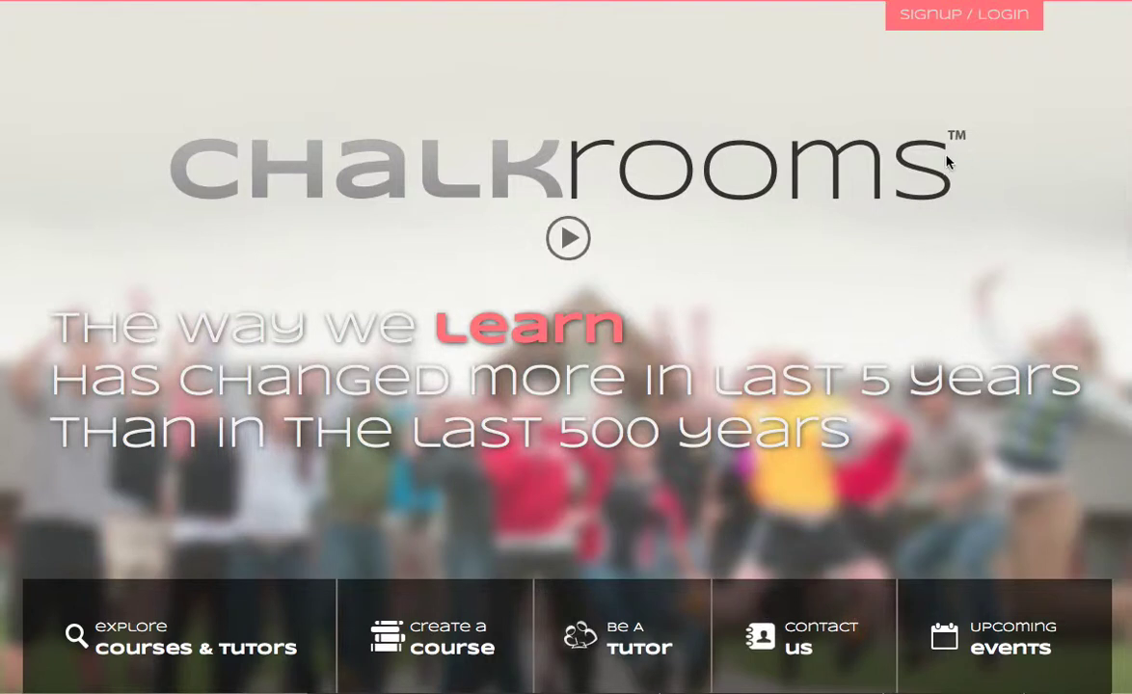
Open the Chalkrooms Signup / Login area, and compare the site with the All courses page of the Moodle 2.4 Demo Site.
{"action": "left_click", "coordinate": [985, 17]}
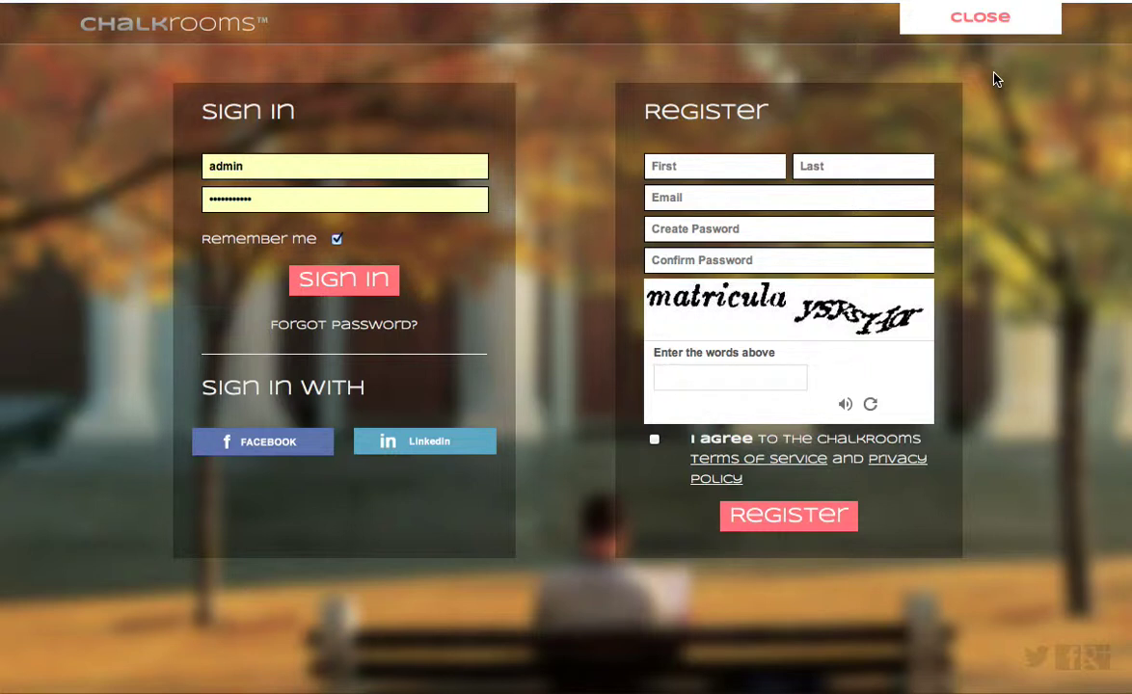
{"action": "scroll", "coordinate": [995, 74], "scroll_direction": "down", "scroll_amount": 5}
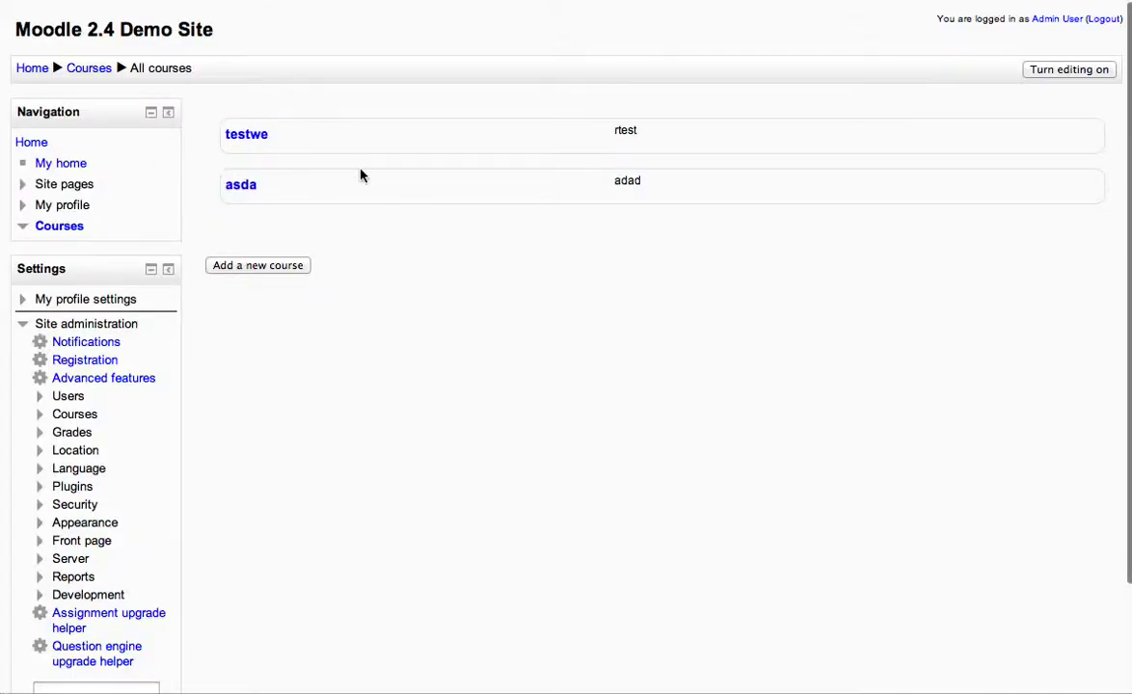
{"action": "scroll", "coordinate": [410, 190], "scroll_direction": "down", "scroll_amount": 3}
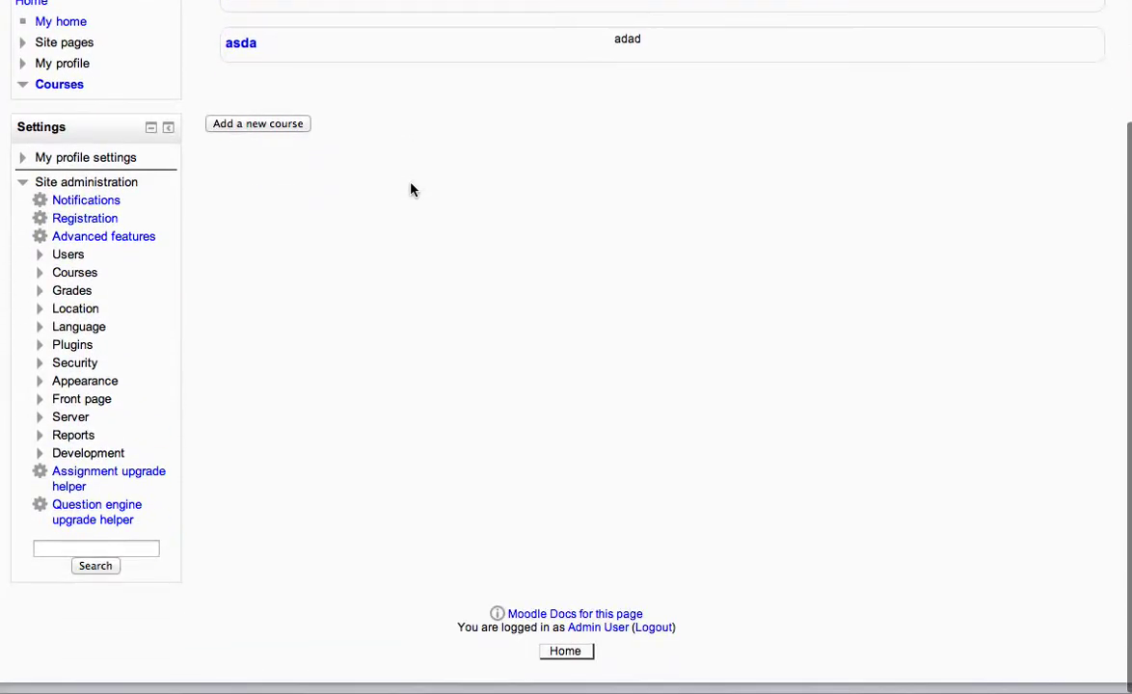
{"action": "scroll", "coordinate": [410, 190], "scroll_direction": "up", "scroll_amount": 3}
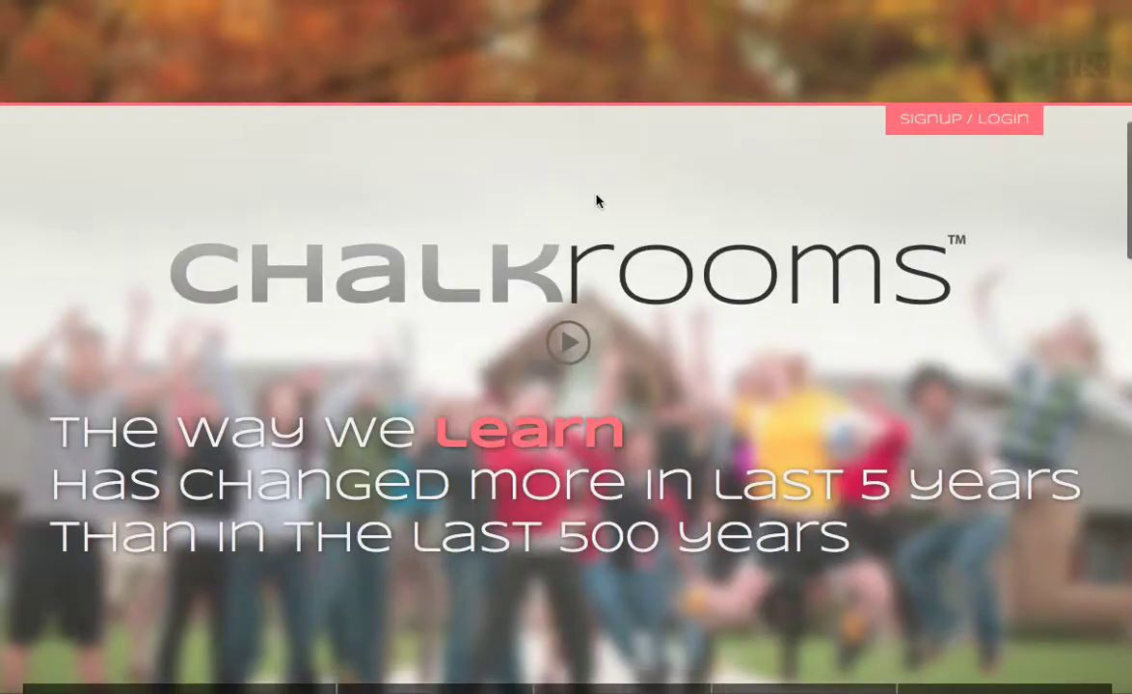
Play the start of the intro video from the Chalkrooms landing banner and close its player.
{"action": "scroll", "coordinate": [694, 265], "scroll_direction": "down", "scroll_amount": 3}
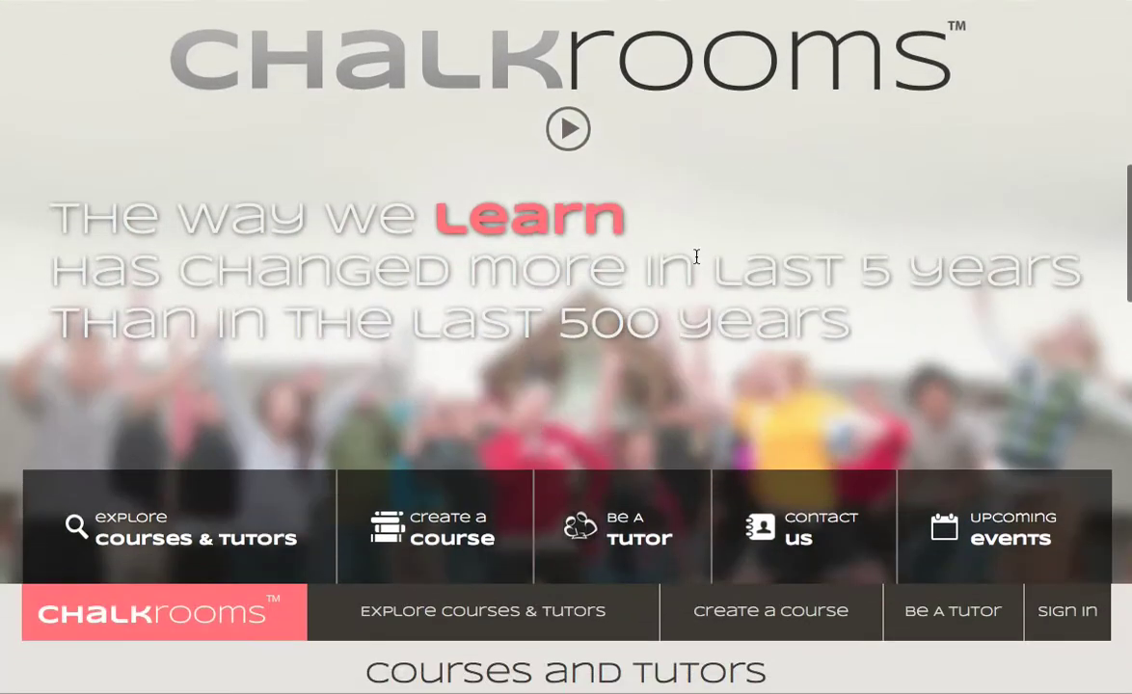
{"action": "scroll", "coordinate": [696, 257], "scroll_direction": "down", "scroll_amount": 1}
{"action": "scroll", "coordinate": [696, 261], "scroll_direction": "up", "scroll_amount": 3}
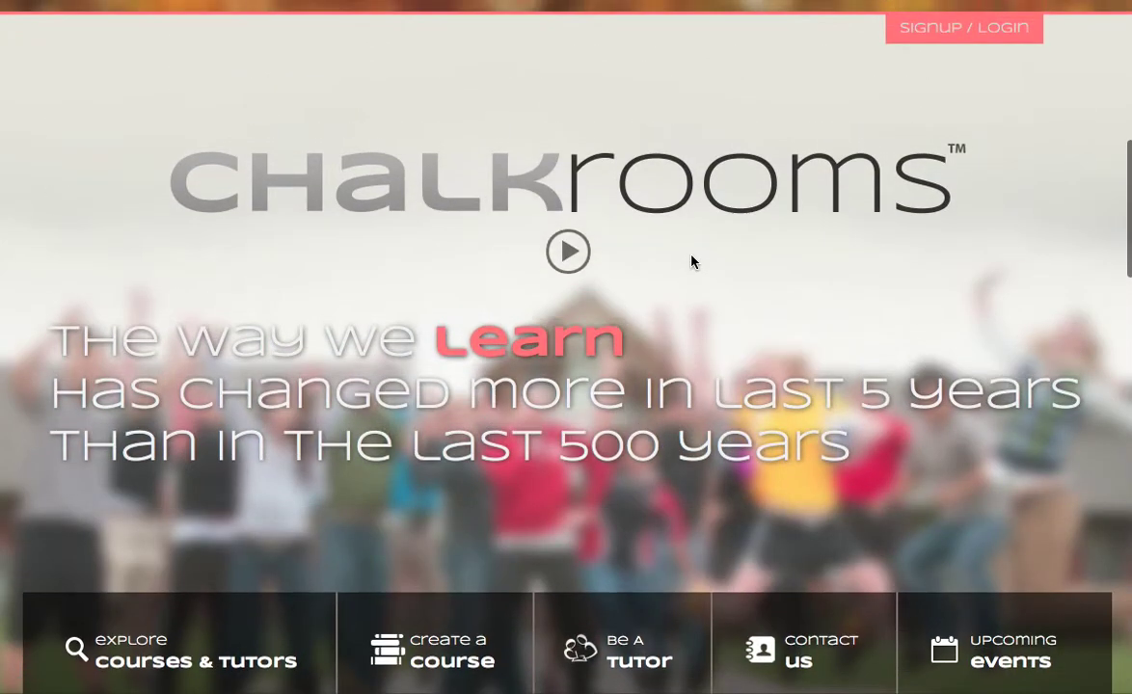
{"action": "scroll", "coordinate": [691, 260], "scroll_direction": "down", "scroll_amount": 1}
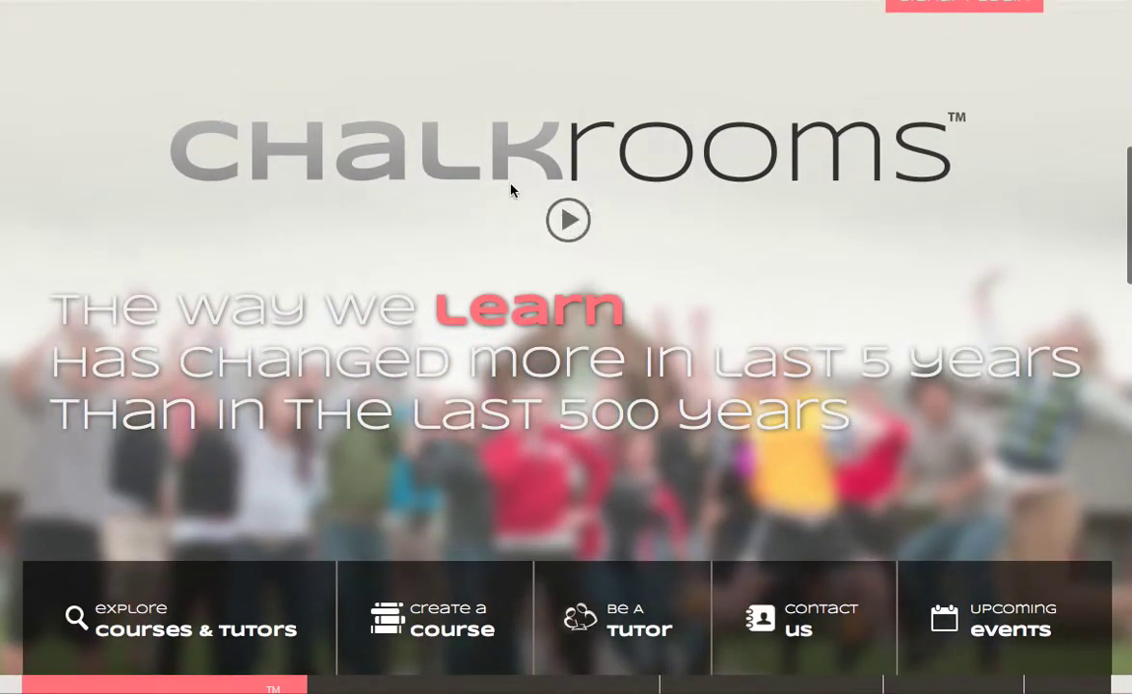
{"action": "left_click", "coordinate": [568, 222]}
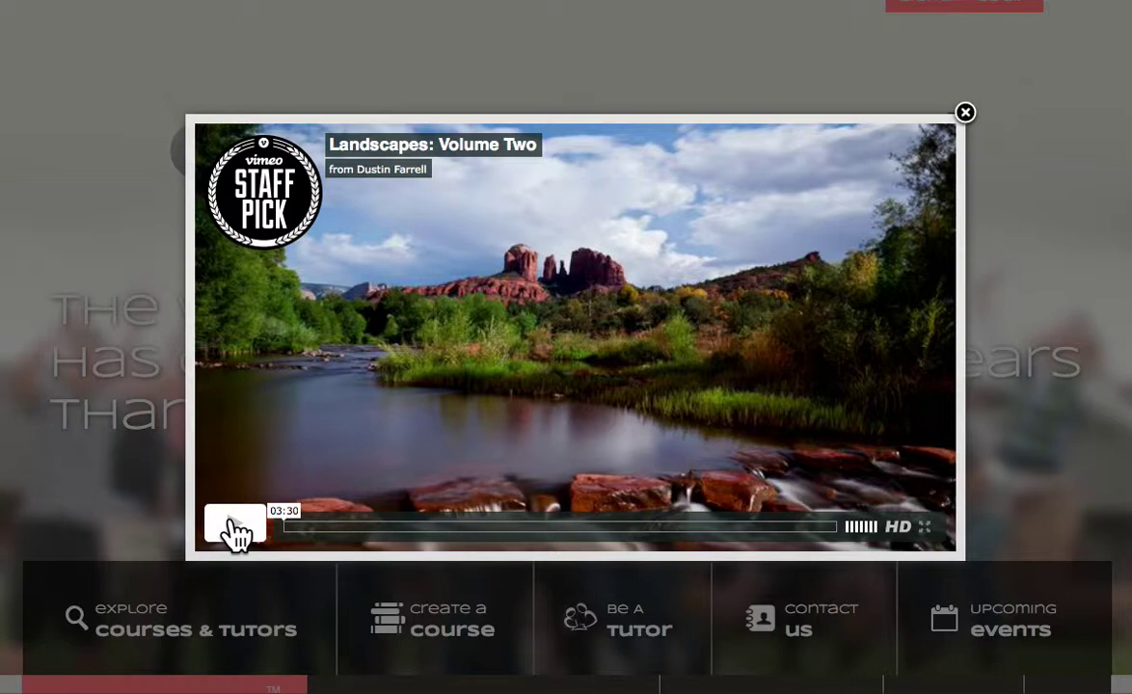
{"action": "left_click", "coordinate": [235, 527]}
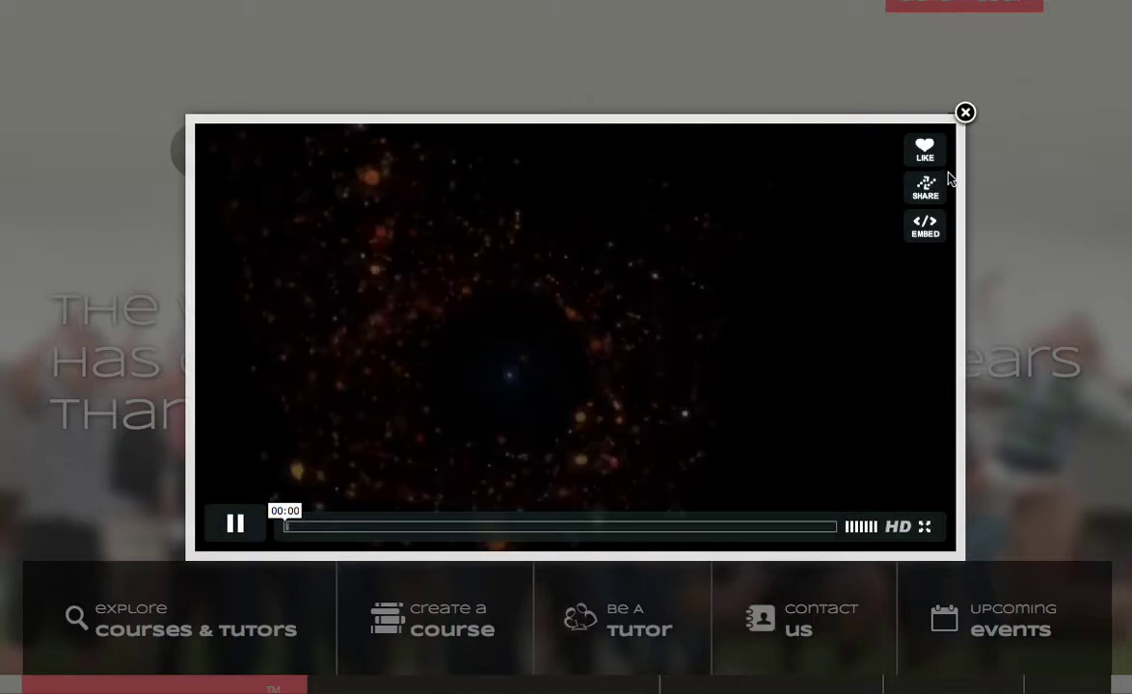
{"action": "left_click", "coordinate": [236, 525]}
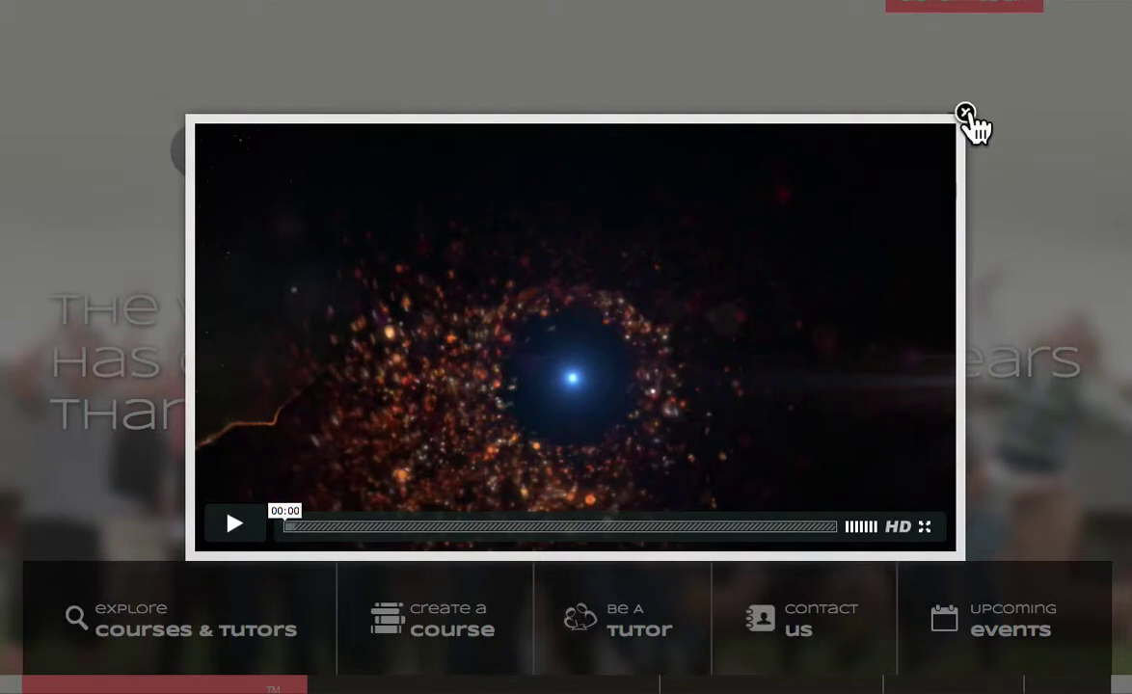
{"action": "left_click", "coordinate": [965, 114]}
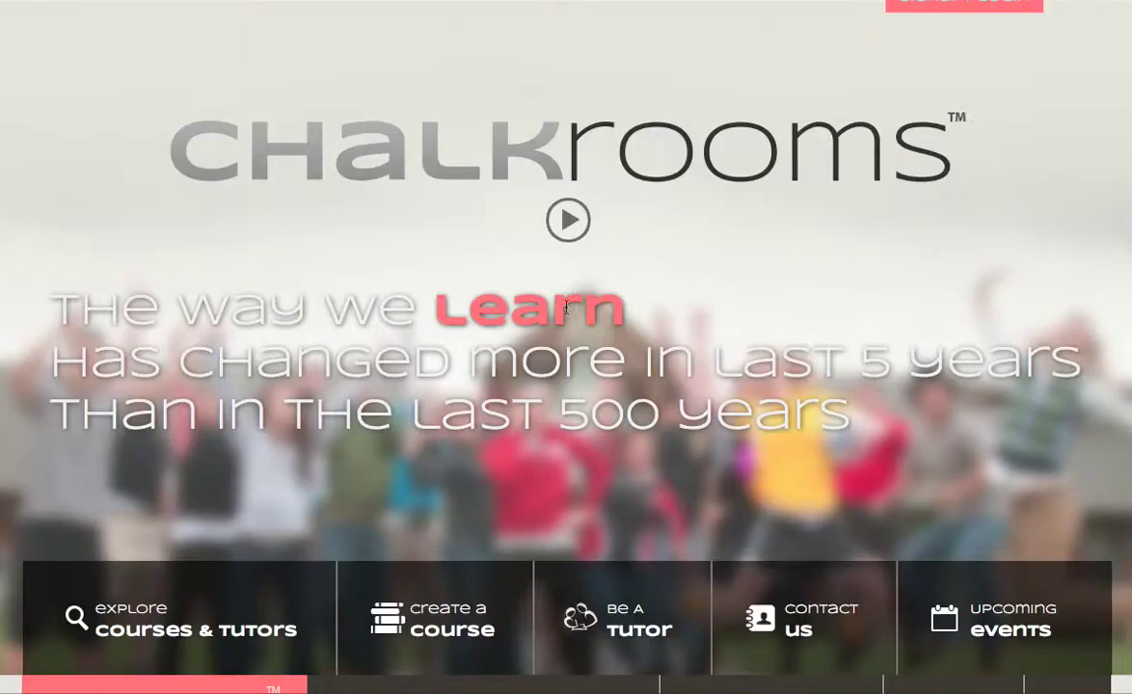
Go to the Courses and Tutors section and examine the category grid, including the Design and Games description.
{"action": "left_click", "coordinate": [208, 645]}
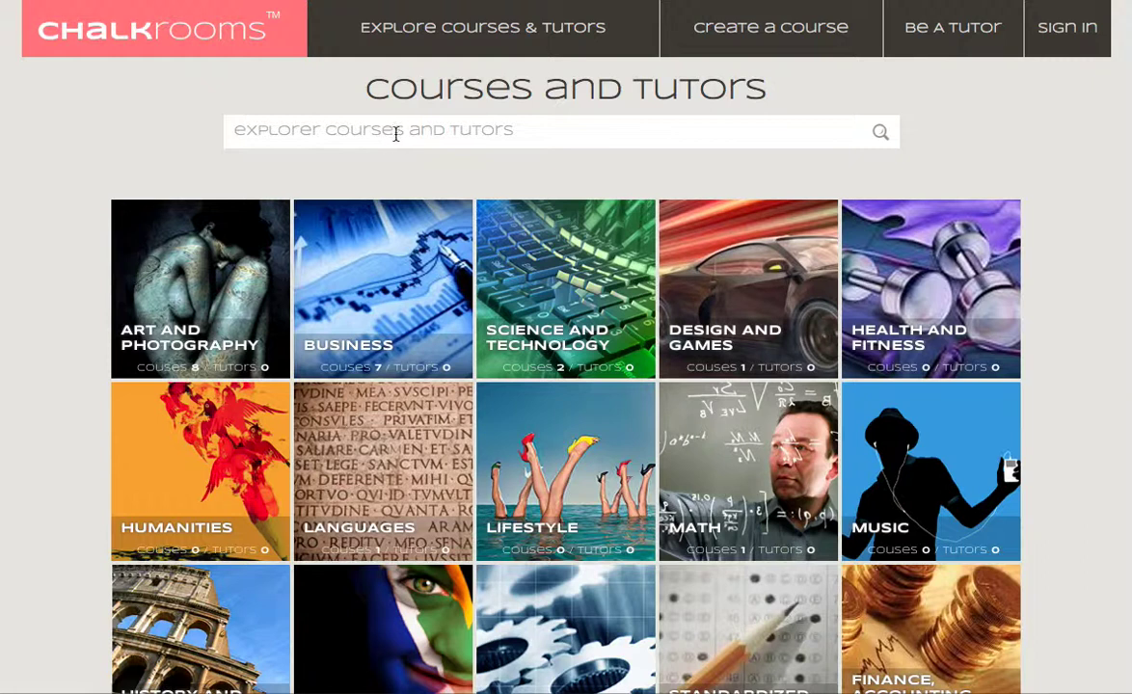
{"action": "scroll", "coordinate": [392, 140], "scroll_direction": "down", "scroll_amount": 2}
{"action": "scroll", "coordinate": [393, 149], "scroll_direction": "down", "scroll_amount": 5}
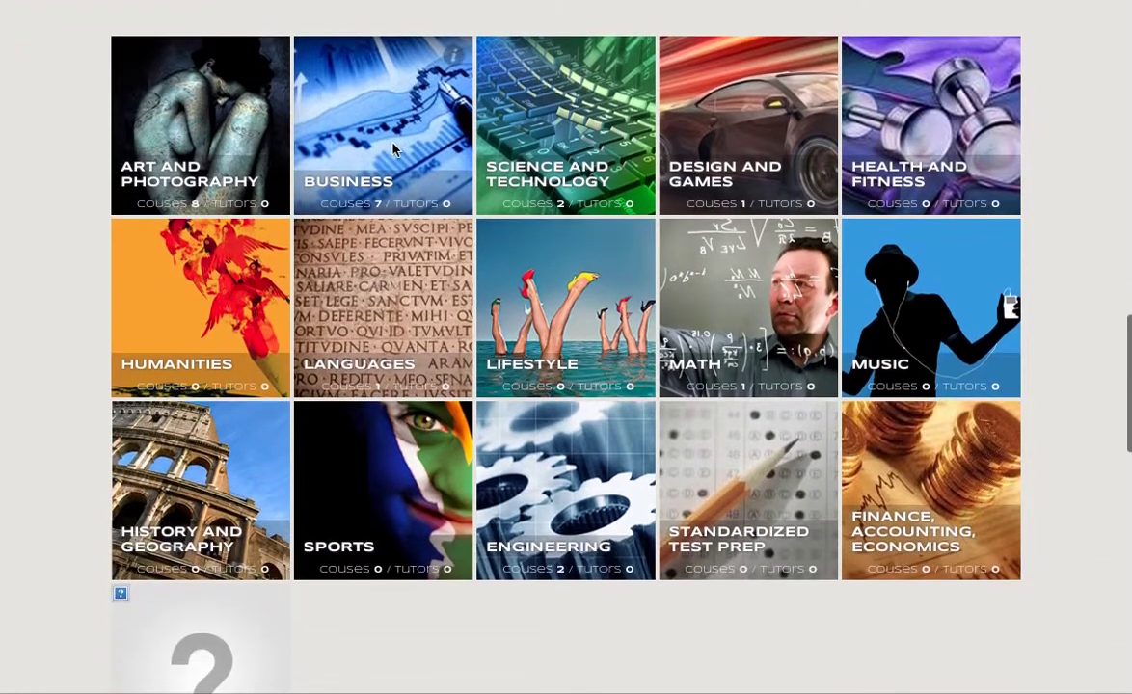
{"action": "scroll", "coordinate": [394, 155], "scroll_direction": "up", "scroll_amount": 6}
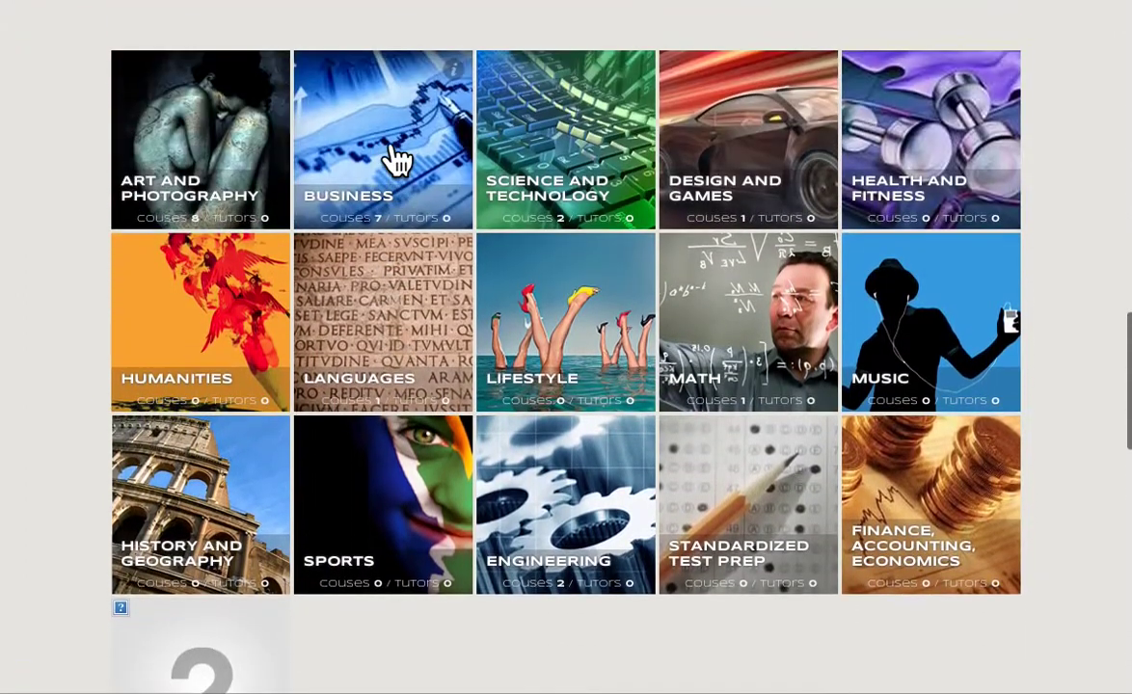
{"action": "scroll", "coordinate": [392, 147], "scroll_direction": "down", "scroll_amount": 1}
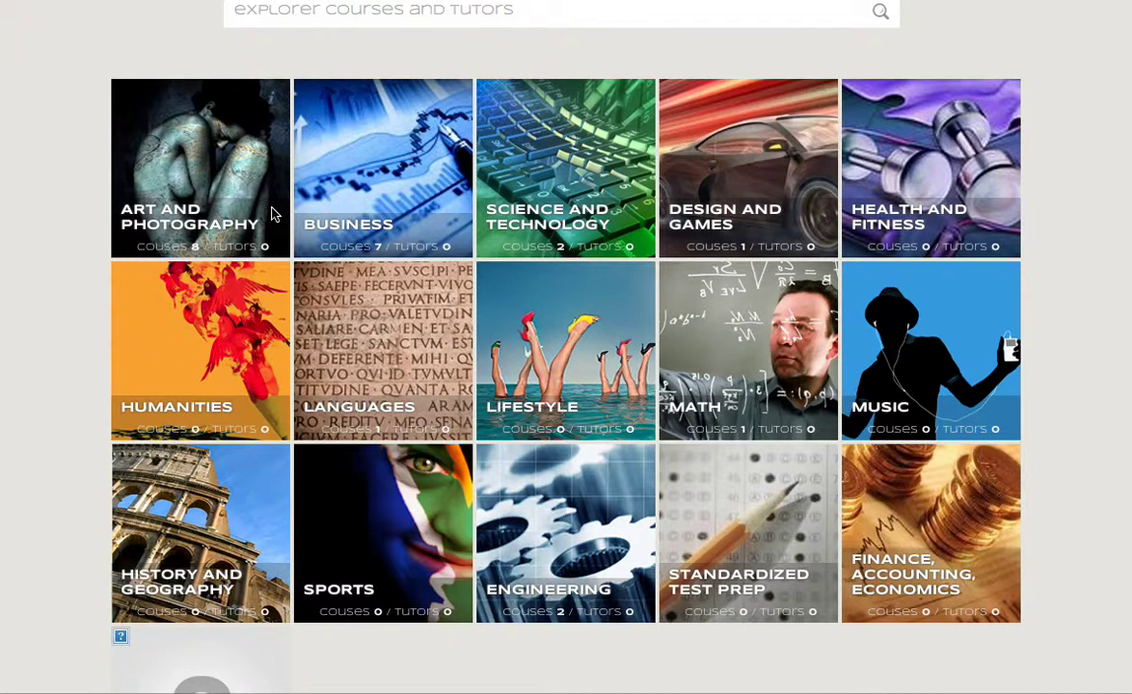
{"action": "mouse_move", "coordinate": [275, 109]}
{"action": "mouse_move", "coordinate": [636, 109]}
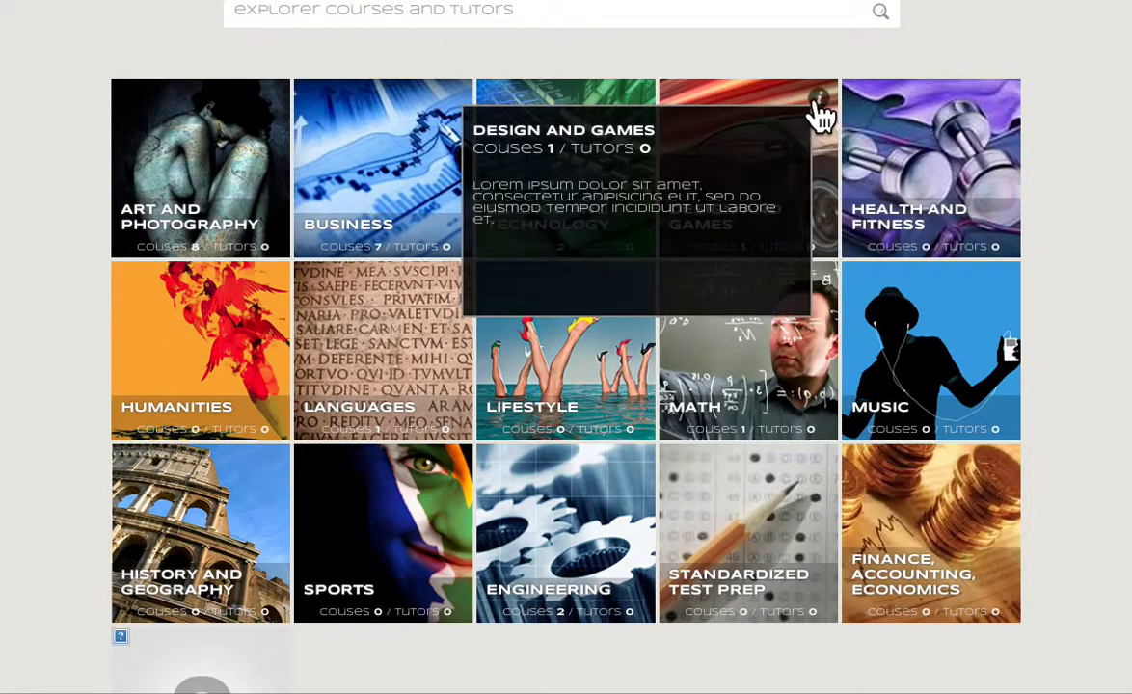
{"action": "scroll", "coordinate": [454, 62], "scroll_direction": "up", "scroll_amount": 1}
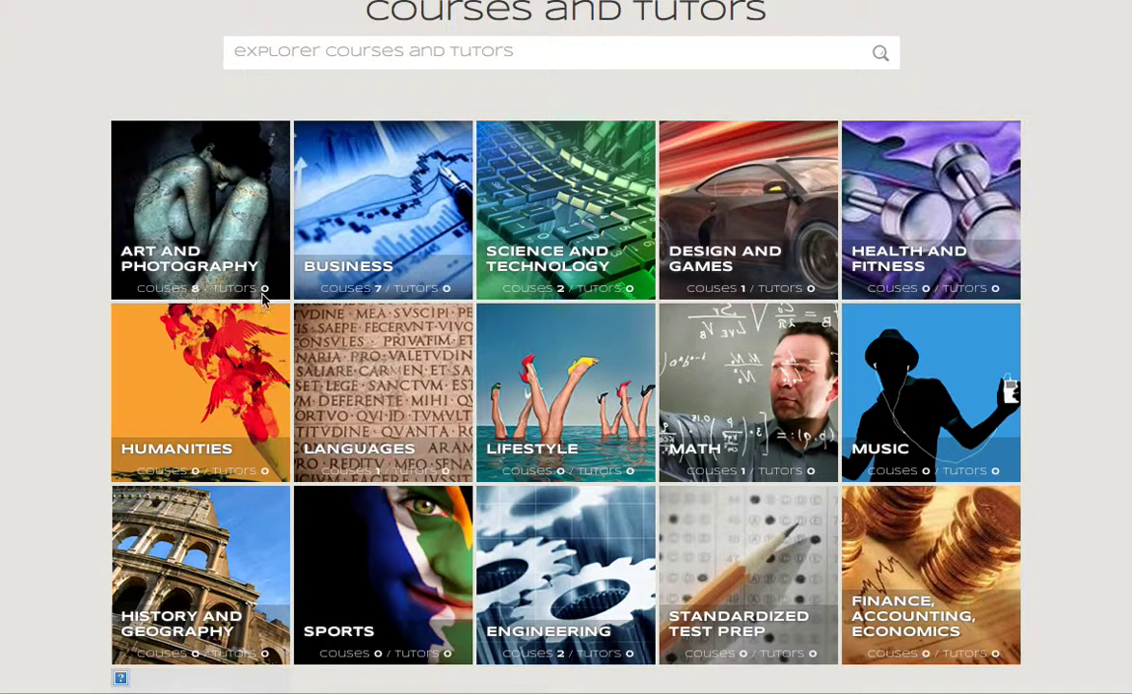
Search the courses and tutors for "photography".
{"action": "left_click", "coordinate": [352, 53]}
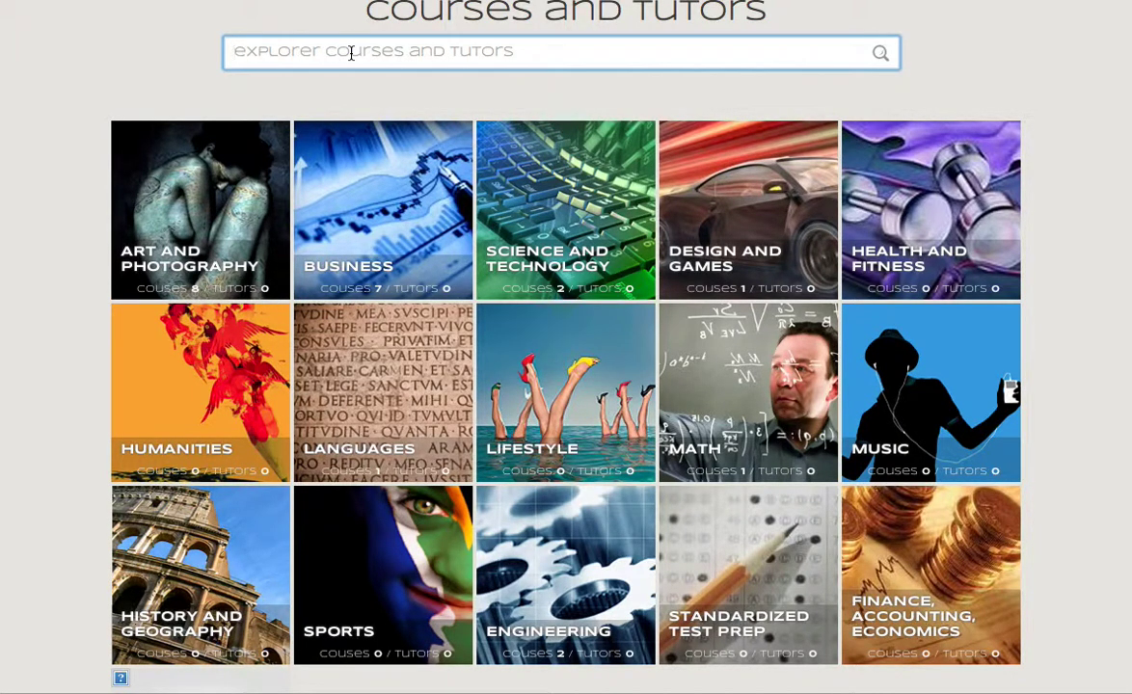
{"action": "type", "text": "PHOTOgraphy"}
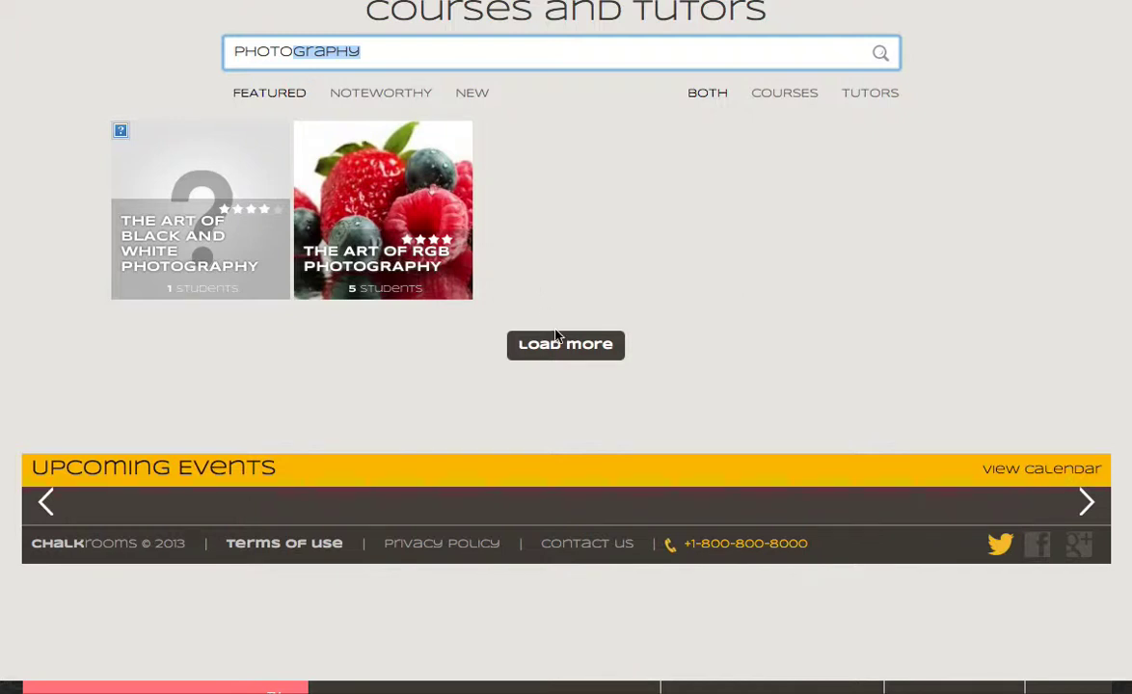
{"action": "left_click", "coordinate": [369, 48]}
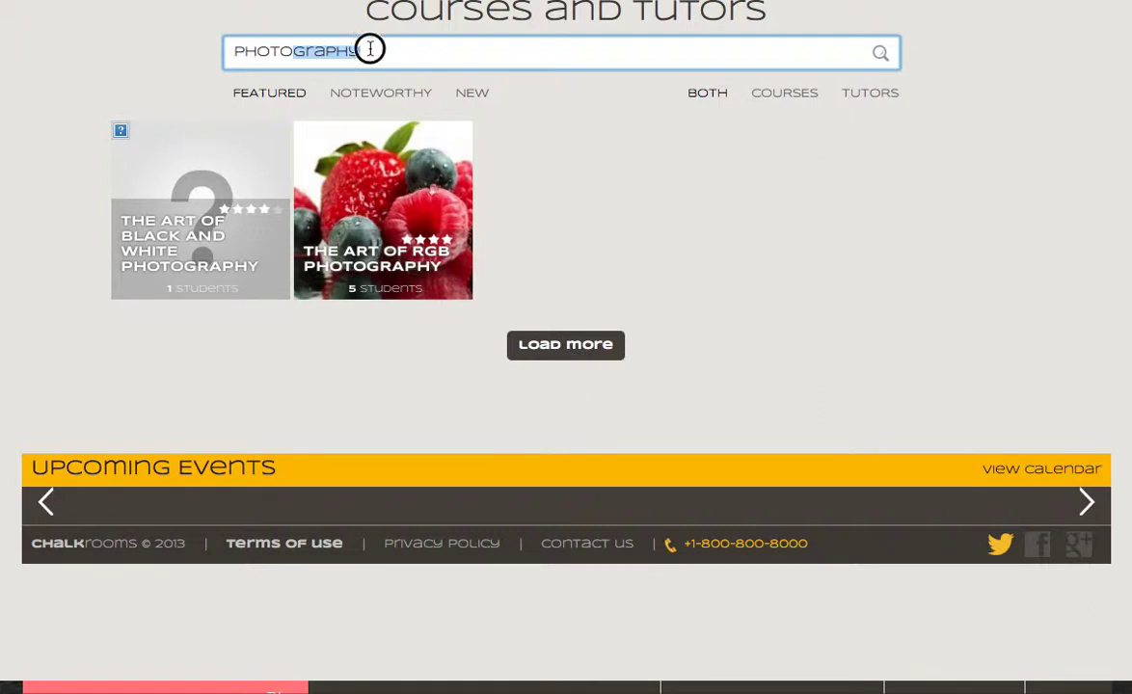
{"action": "left_click", "coordinate": [580, 356]}
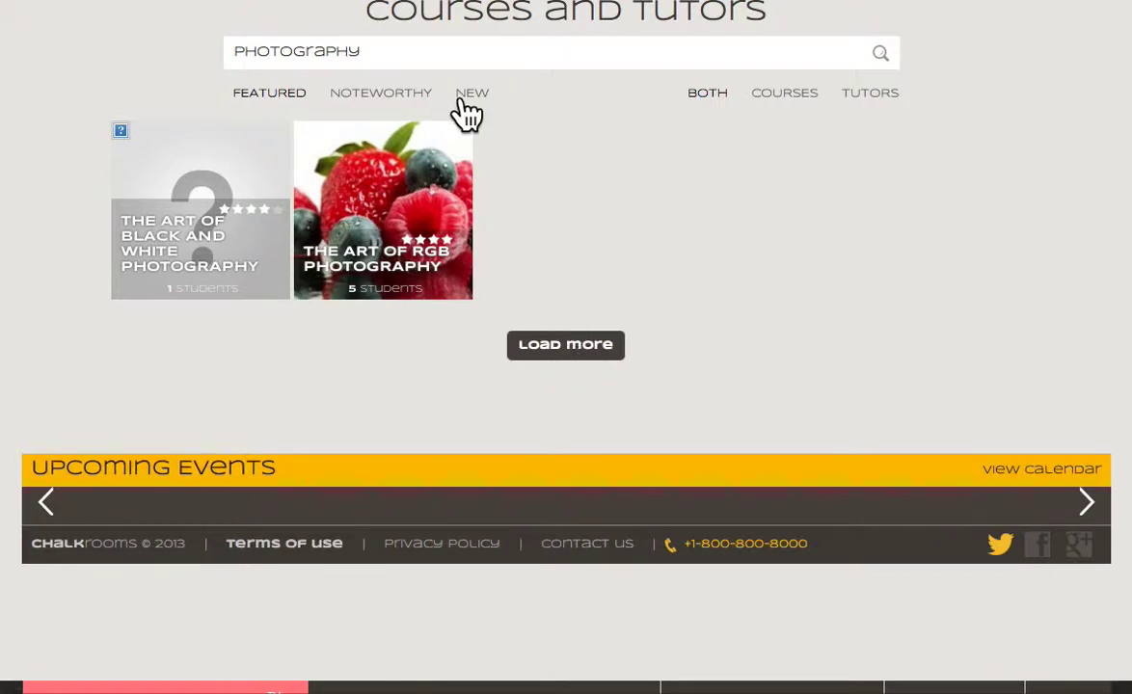
Filter the photography search results by New.
{"action": "left_click_drag", "start_coordinate": [379, 53], "coordinate": [232, 50]}
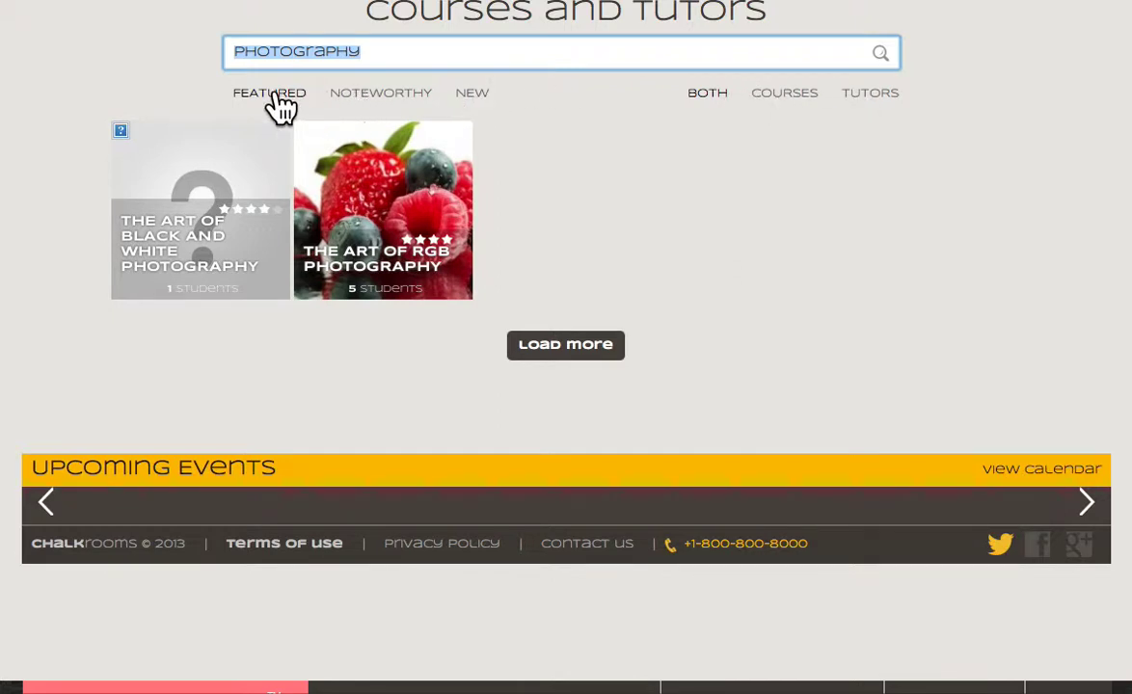
{"action": "left_click", "coordinate": [406, 108]}
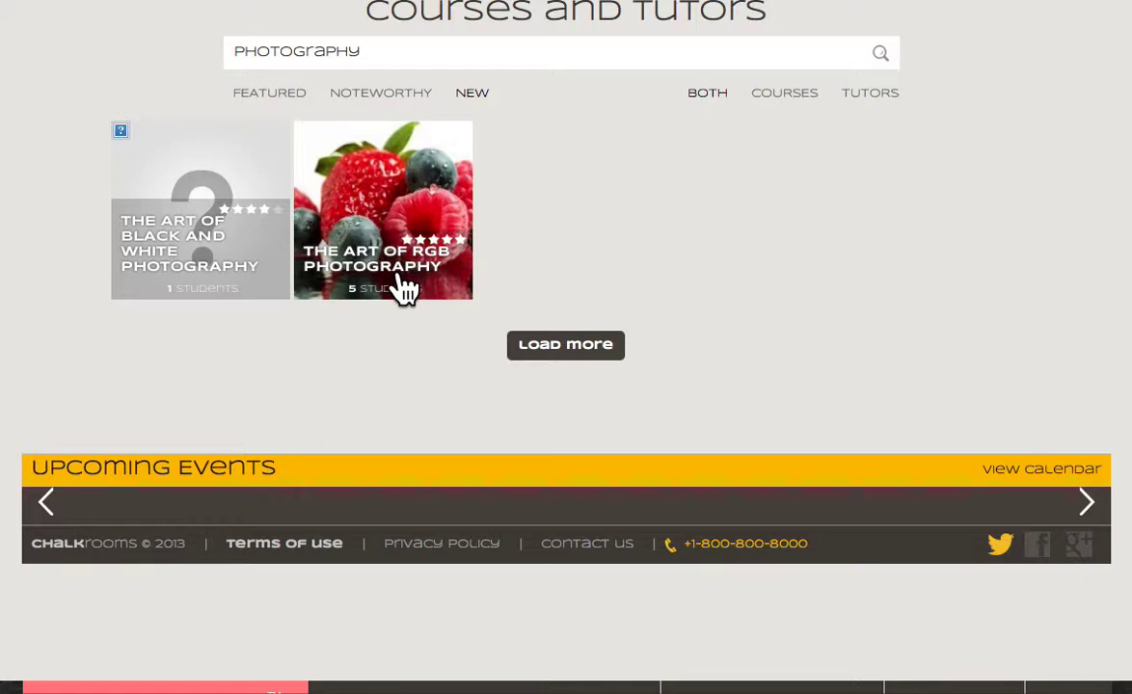
{"action": "scroll", "coordinate": [404, 290], "scroll_direction": "down", "scroll_amount": 1}
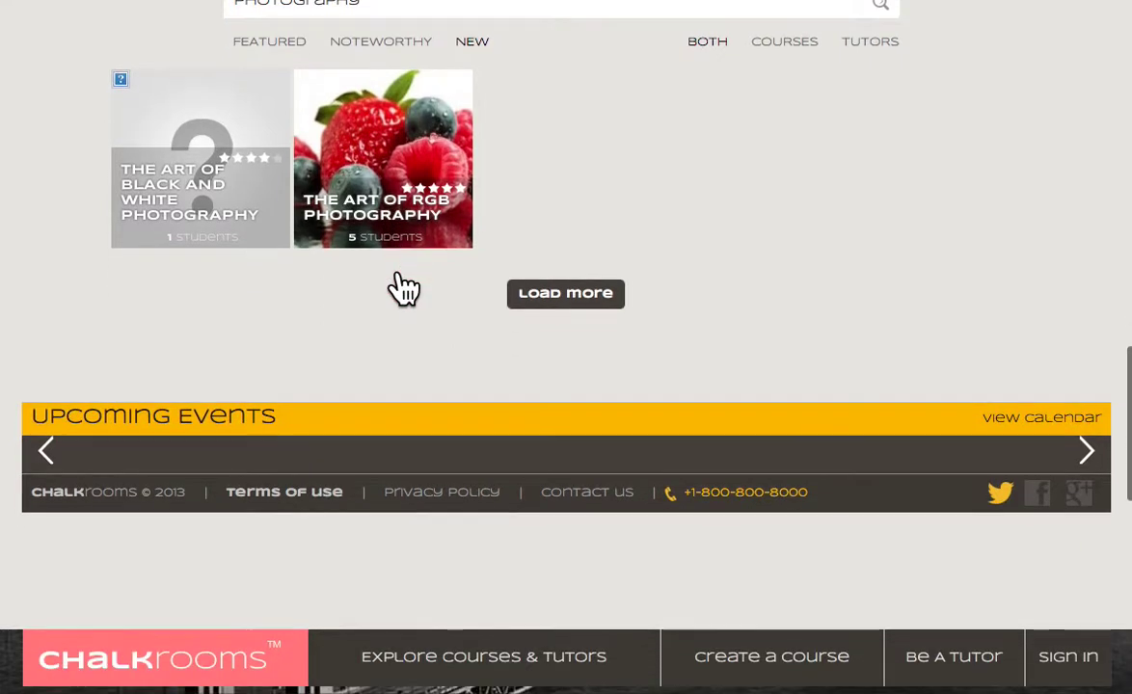
Open The Art of RGB Photography course and view its intro video, detailed description, goals and objectives, and prerequisites and audience pages.
{"action": "left_click", "coordinate": [383, 220]}
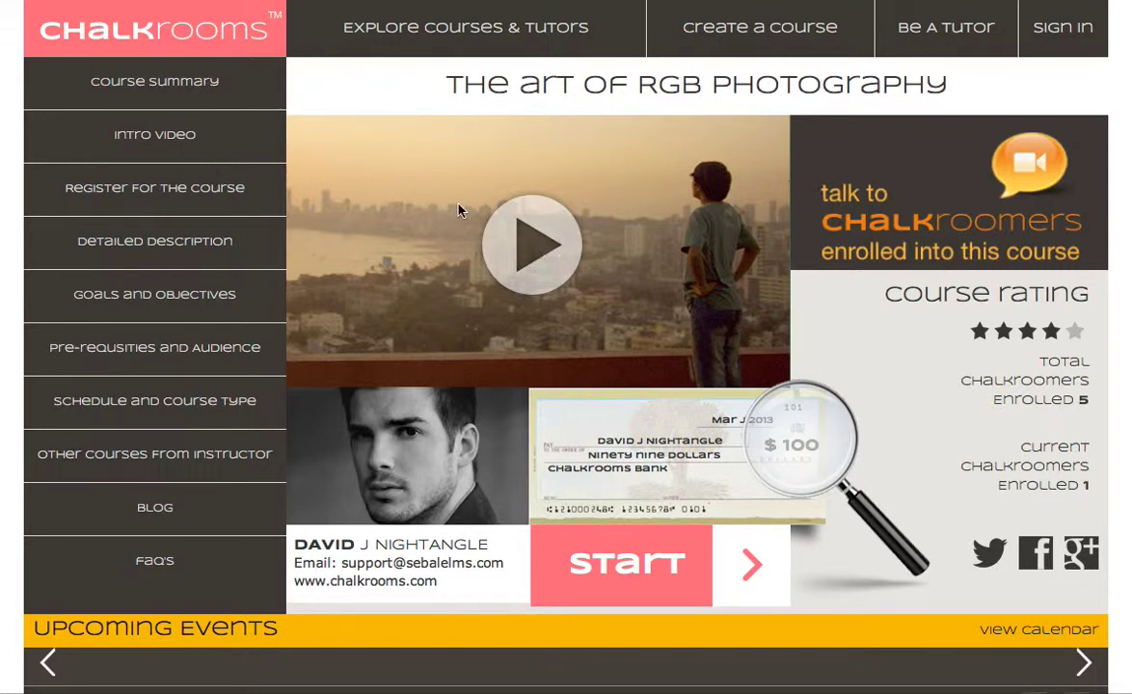
{"action": "left_click", "coordinate": [189, 144]}
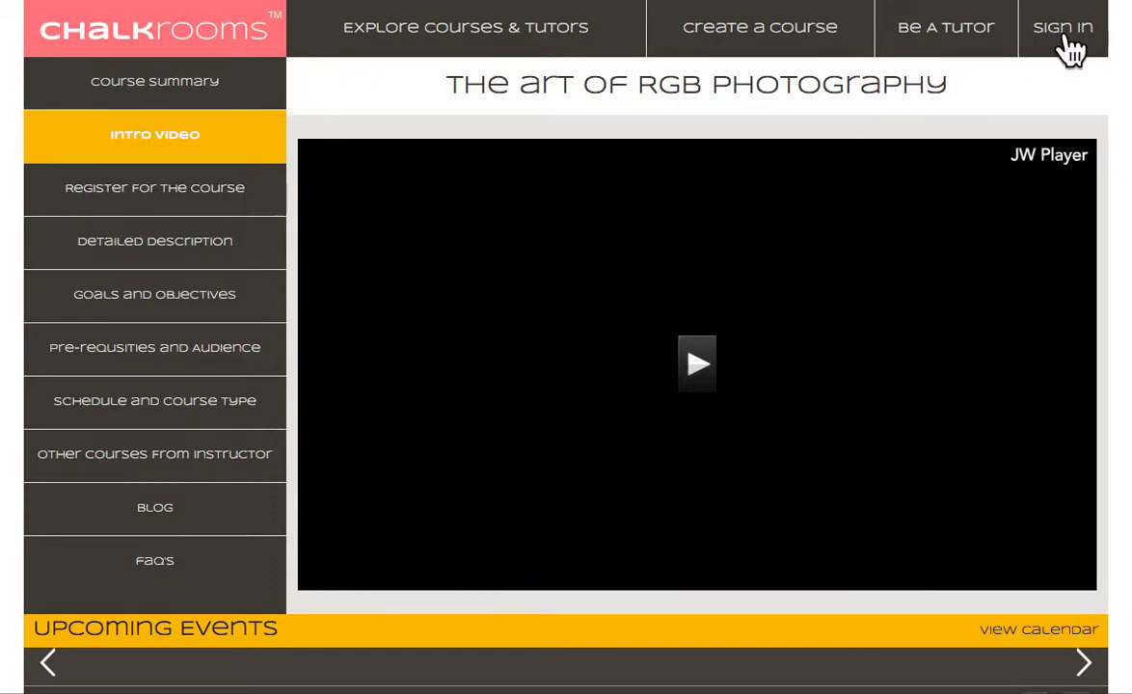
{"action": "left_click", "coordinate": [198, 254]}
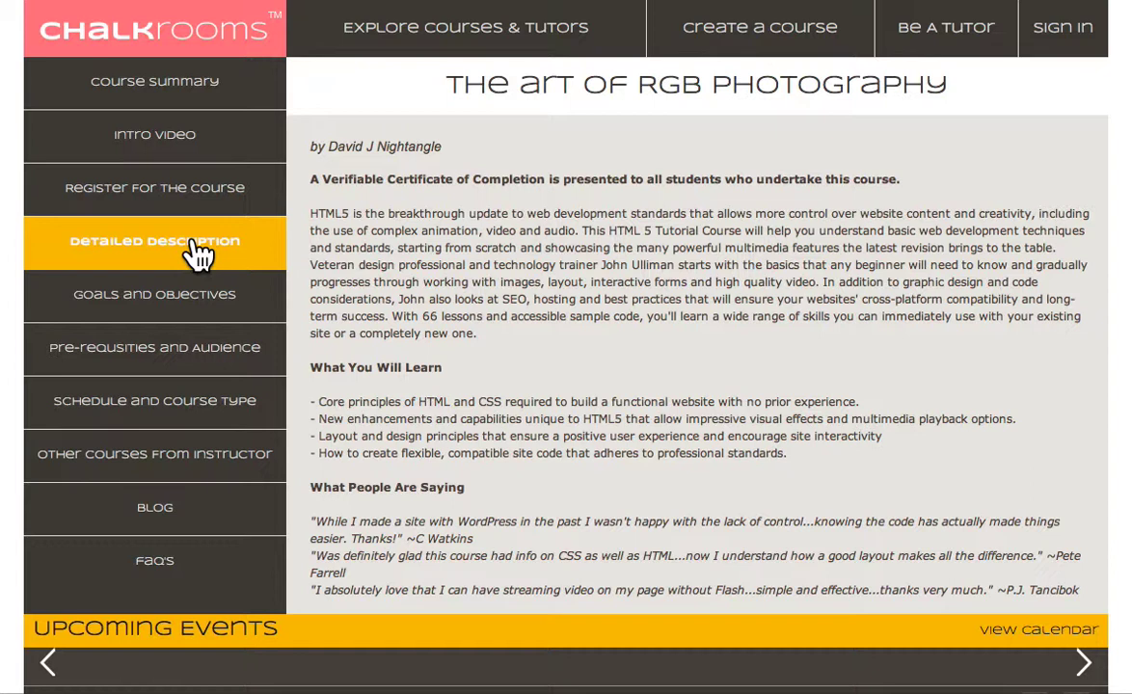
{"action": "left_click", "coordinate": [197, 292]}
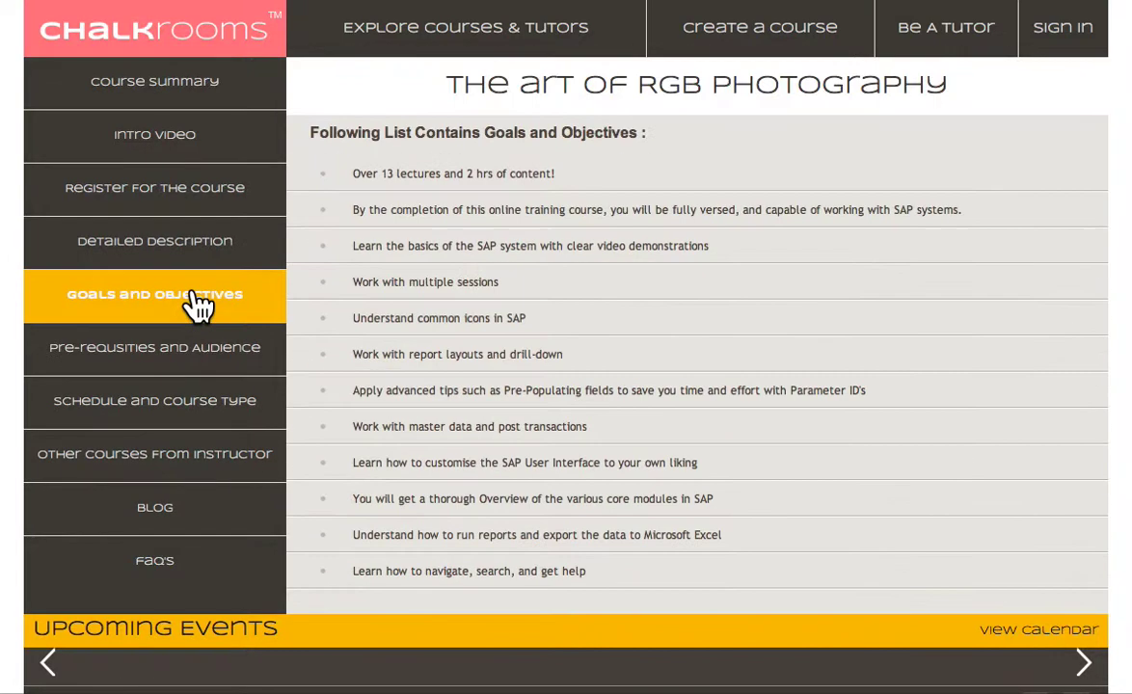
{"action": "left_click", "coordinate": [207, 358]}
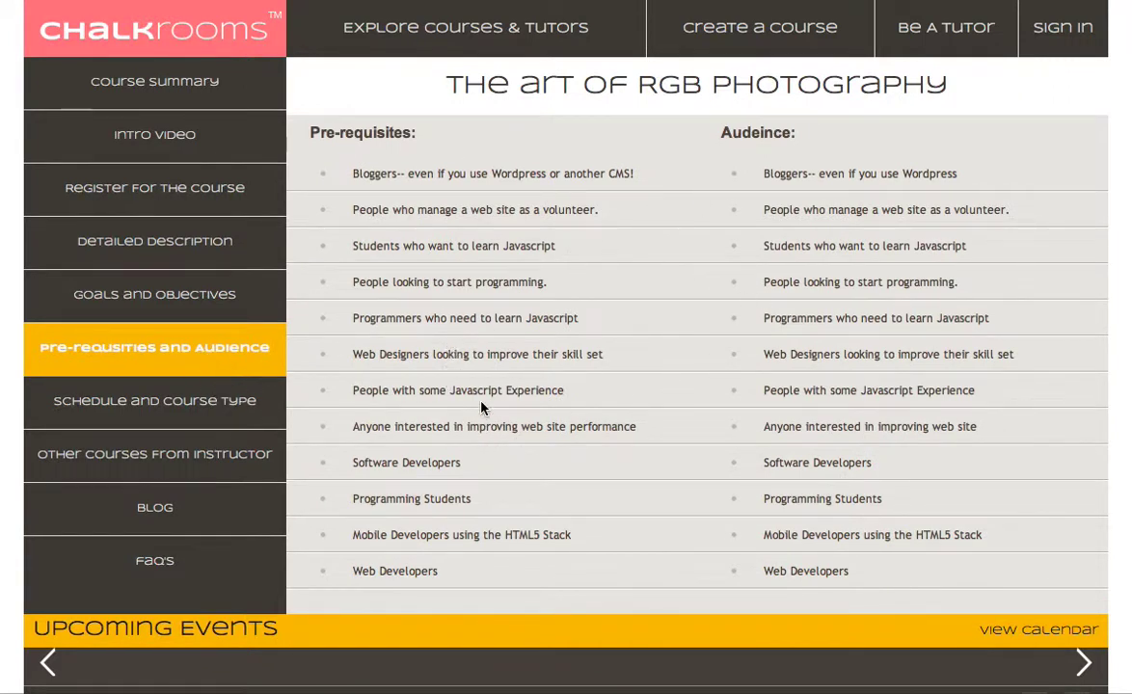
View the course's schedule and course type, and browse through the other courses from the instructor.
{"action": "left_click", "coordinate": [197, 421]}
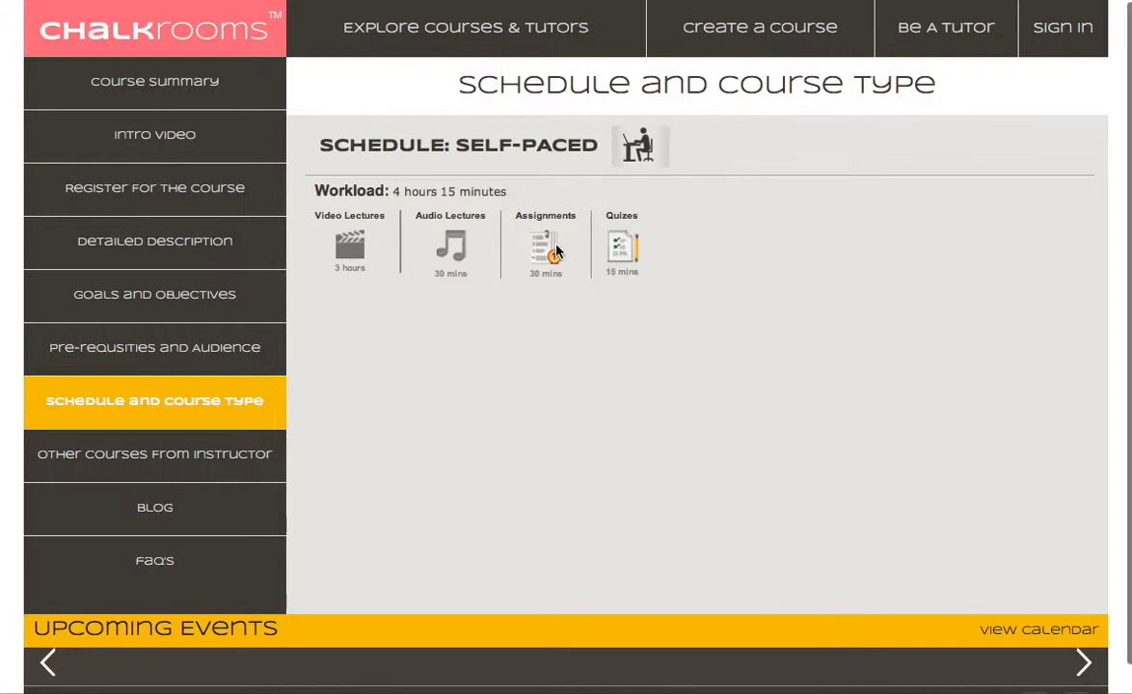
{"action": "left_click", "coordinate": [229, 471]}
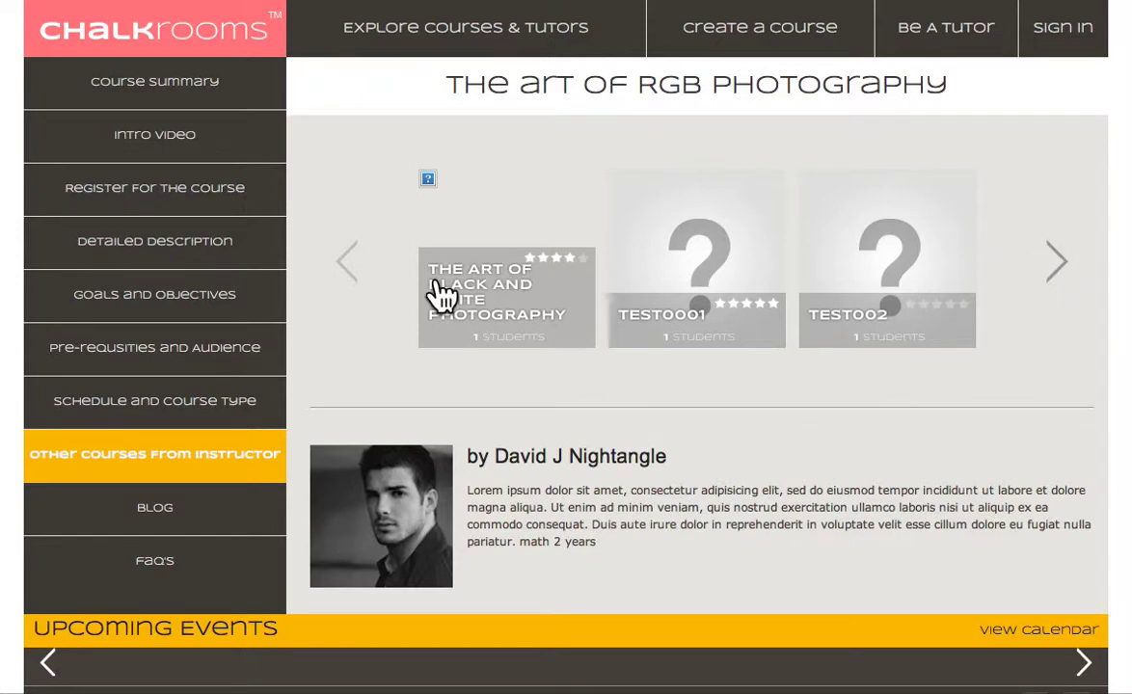
{"action": "left_click", "coordinate": [1064, 274]}
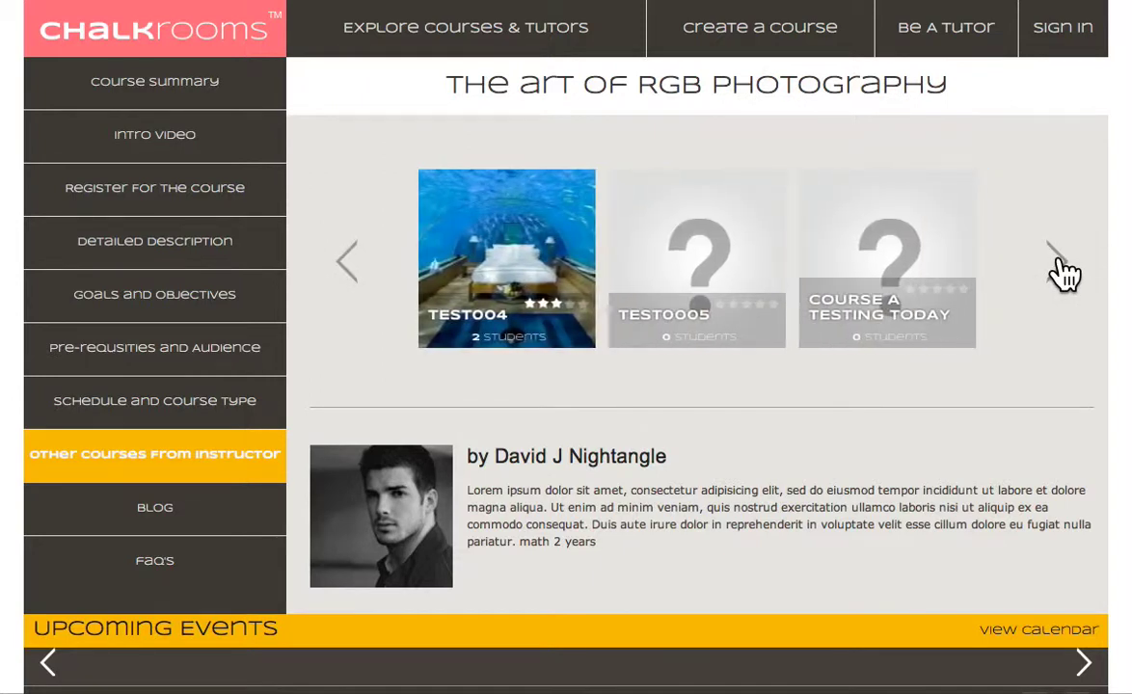
{"action": "left_click", "coordinate": [1064, 274]}
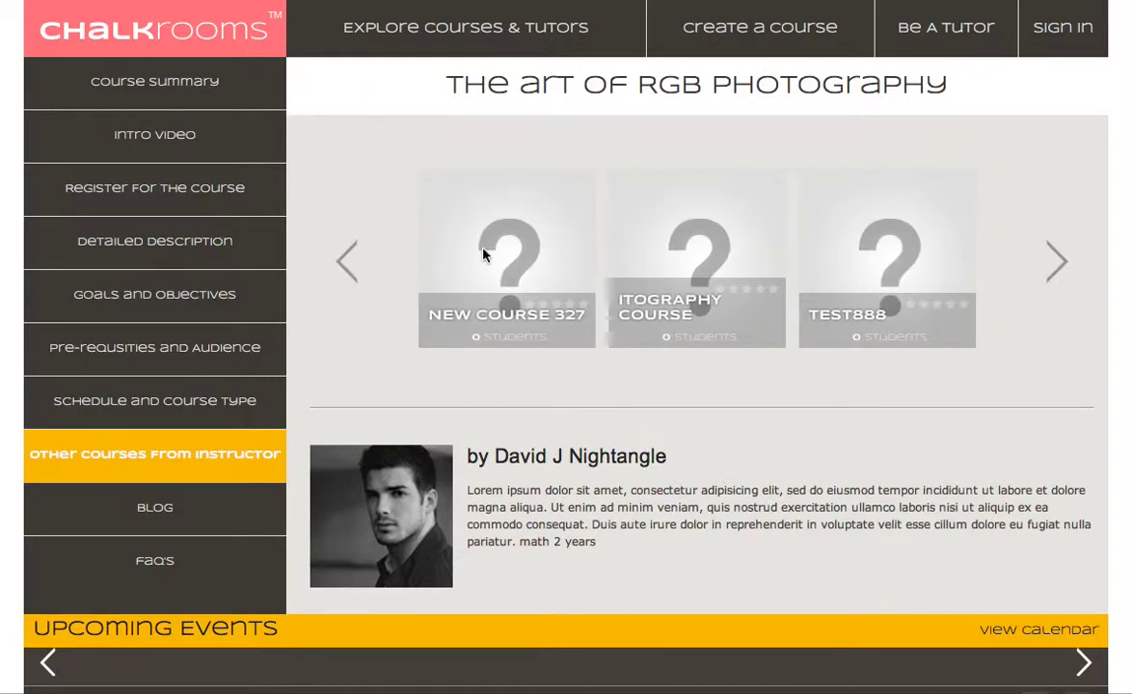
{"action": "left_click", "coordinate": [349, 270]}
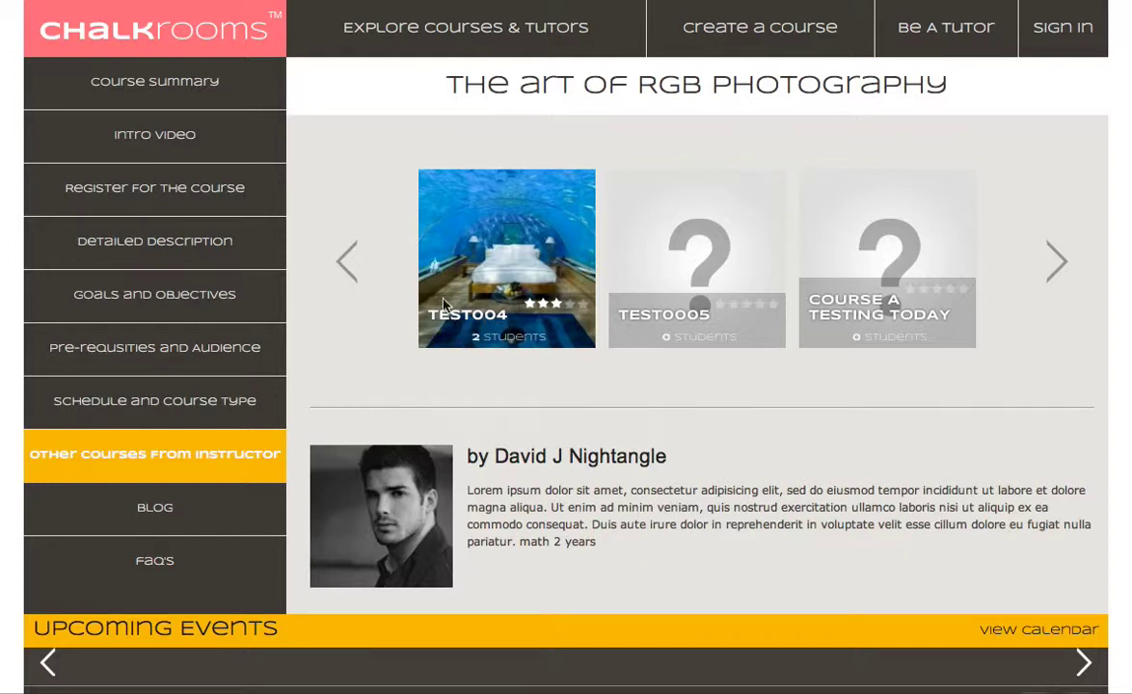
View the course blog, show and hide the test blog post's comments, and view the FAQ page.
{"action": "left_click", "coordinate": [166, 521]}
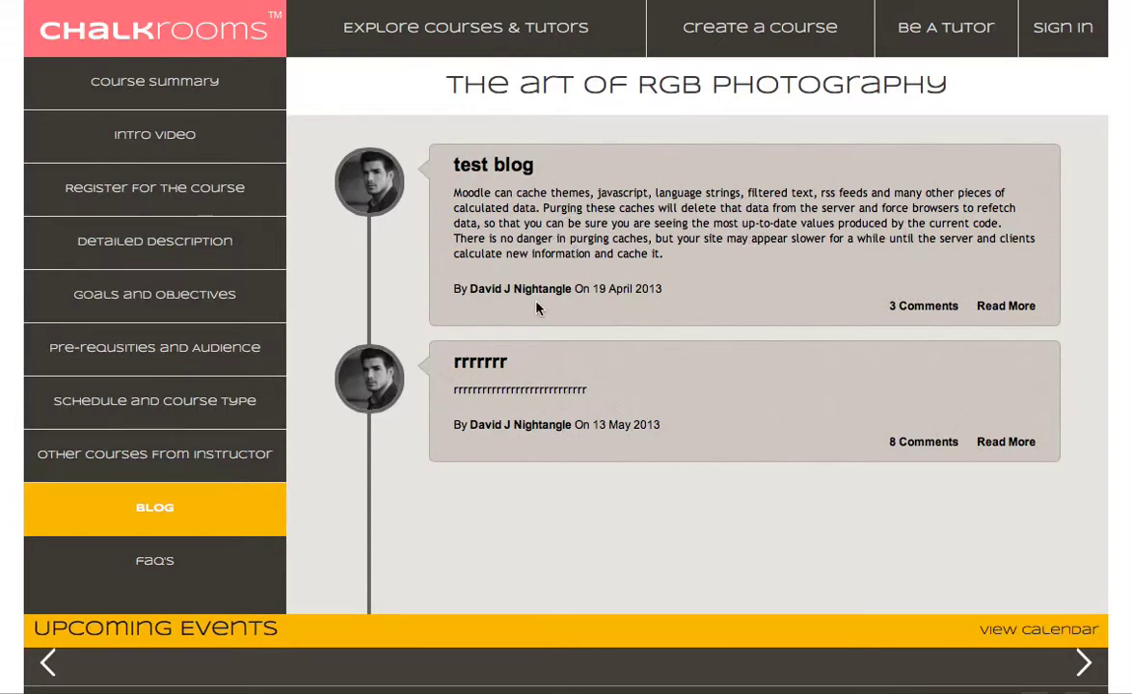
{"action": "left_click", "coordinate": [924, 311]}
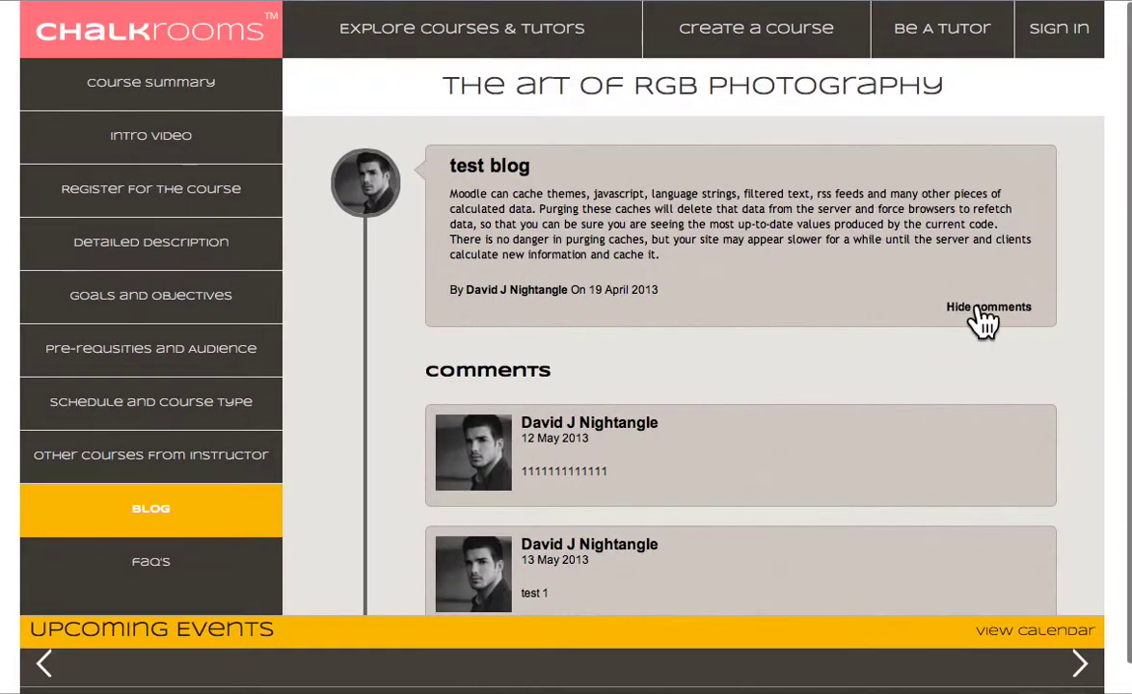
{"action": "left_click", "coordinate": [975, 307]}
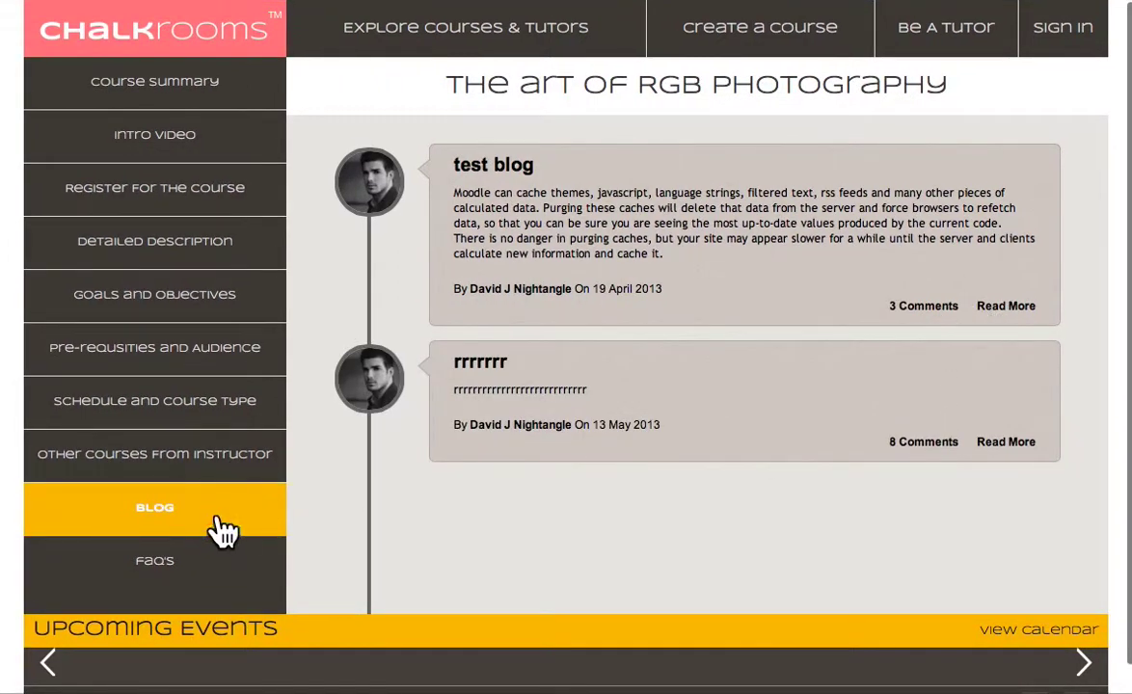
{"action": "left_click", "coordinate": [168, 571]}
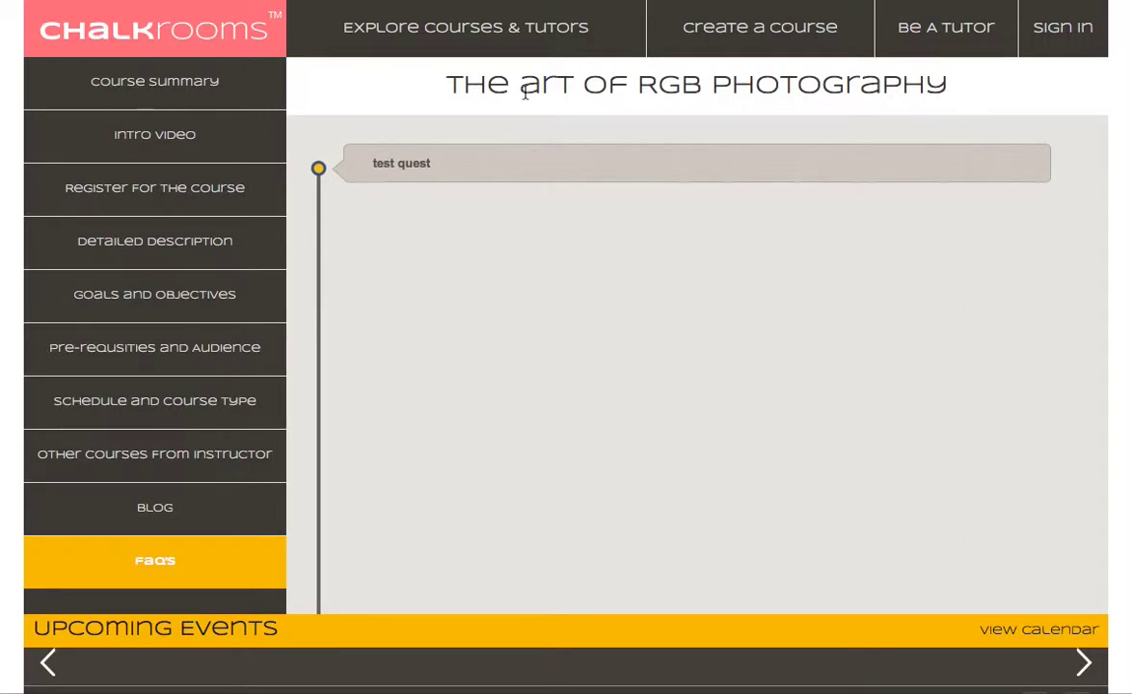
Return to Courses and Tutors and open The Art of RGB Photography from the Art and Photography category.
{"action": "left_click", "coordinate": [565, 33]}
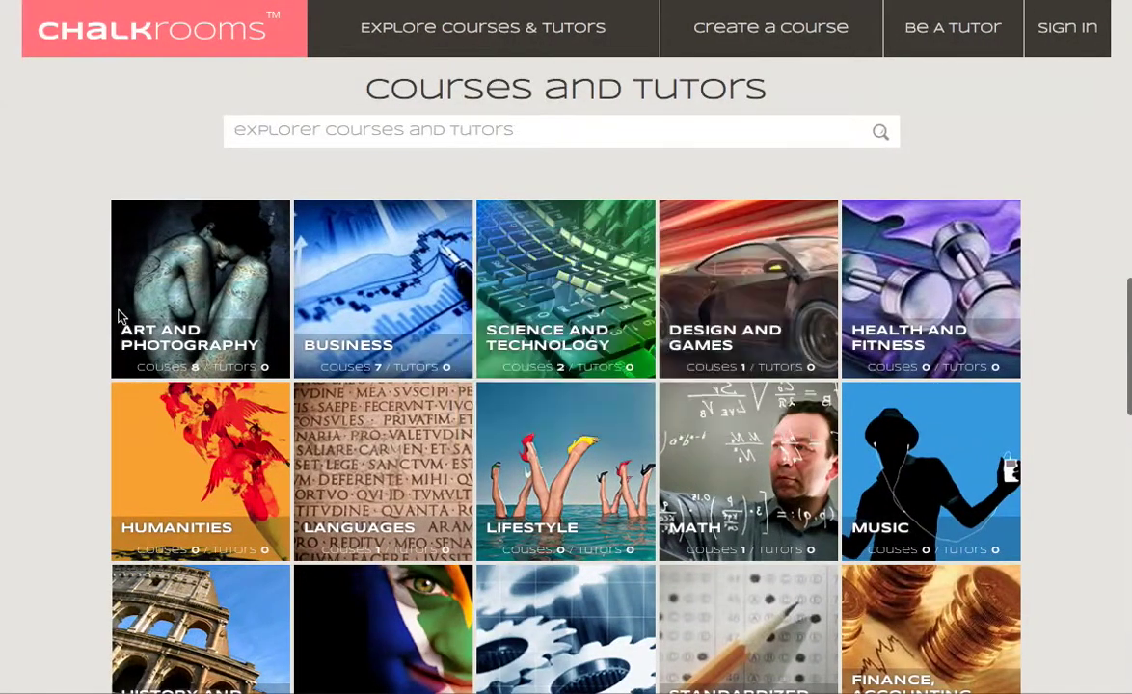
{"action": "left_click", "coordinate": [183, 359]}
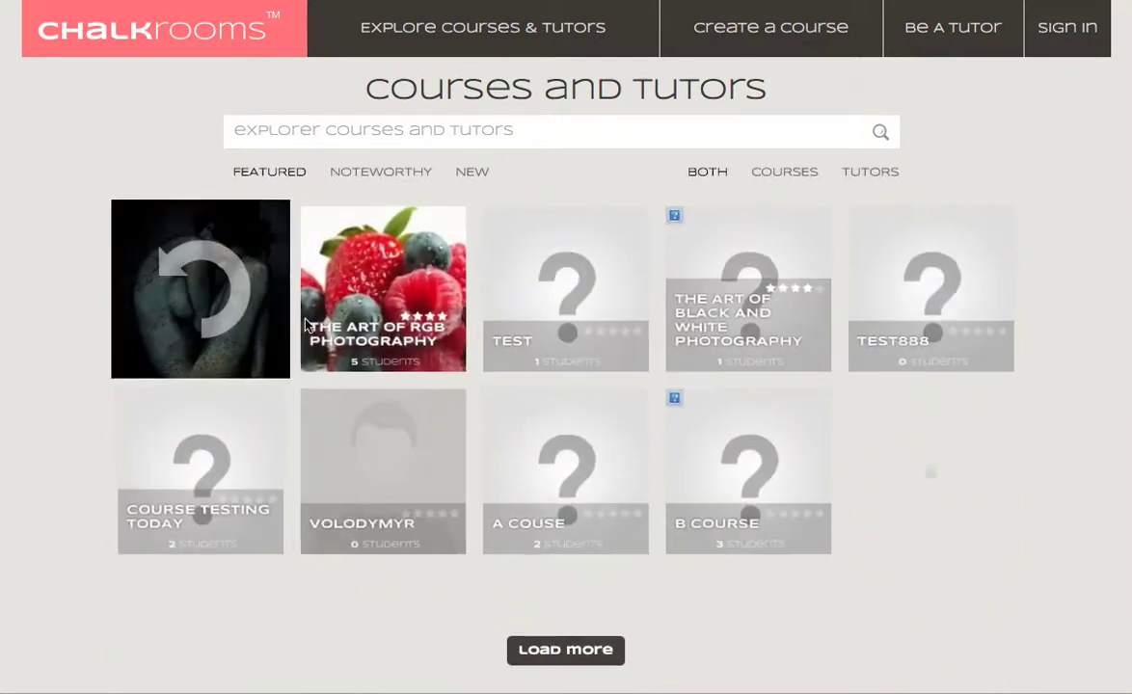
{"action": "left_click", "coordinate": [389, 328]}
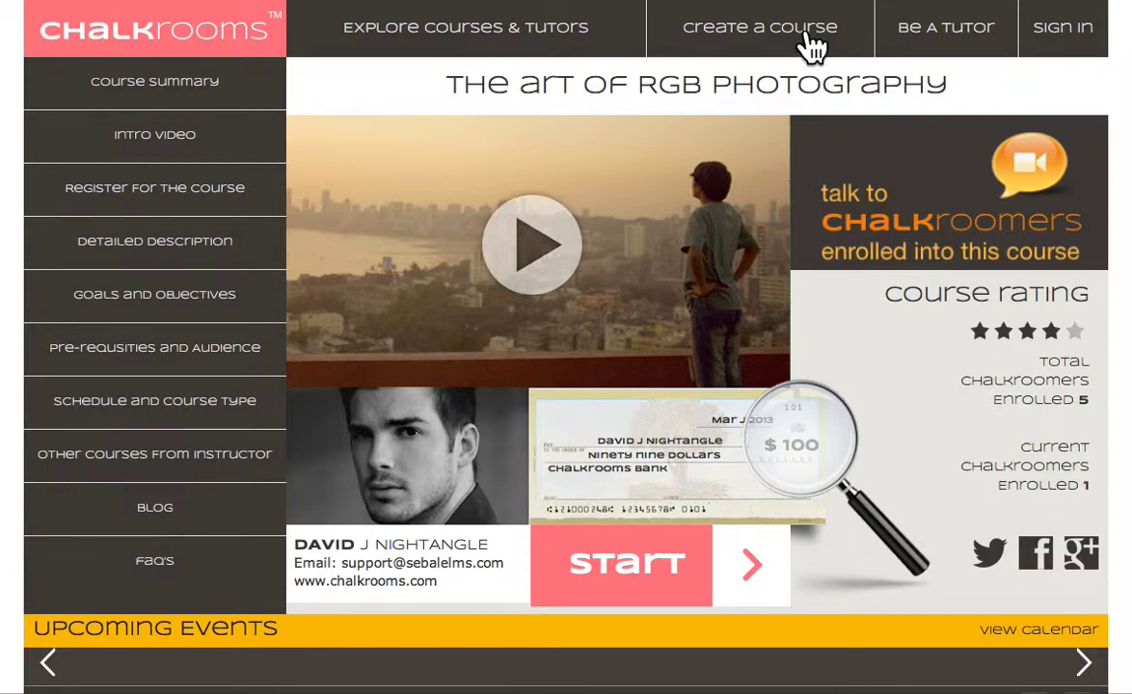
Sign in with the prefilled account credentials and look over the dashboard widgets.
{"action": "left_click", "coordinate": [1077, 35]}
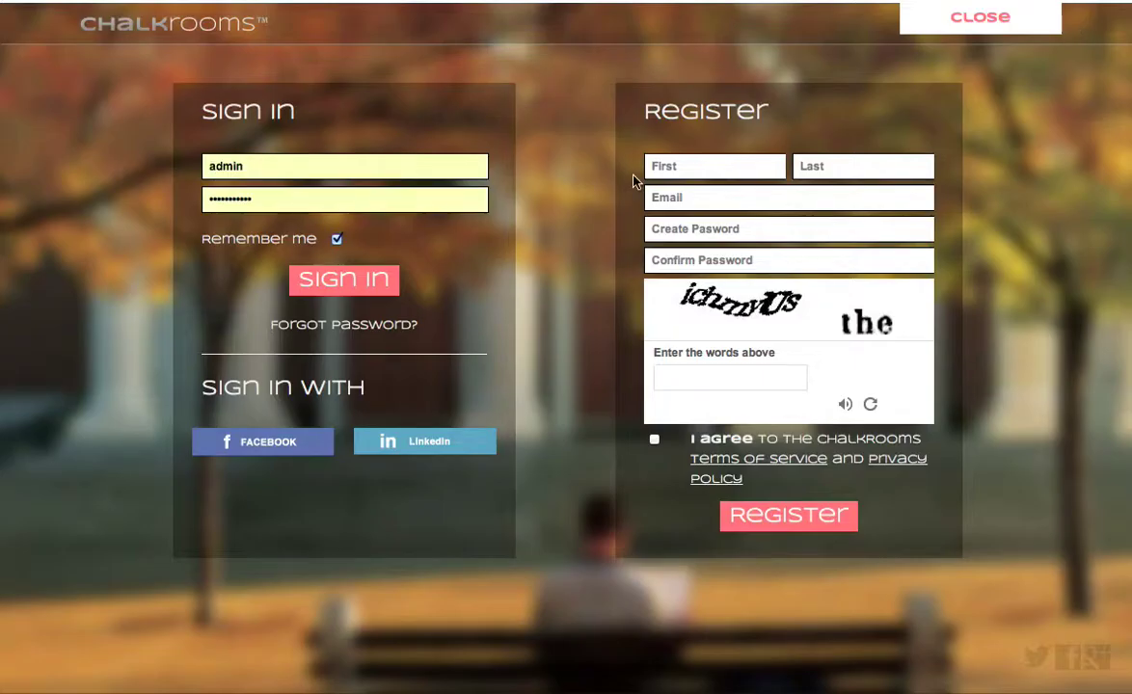
{"action": "left_click", "coordinate": [334, 285]}
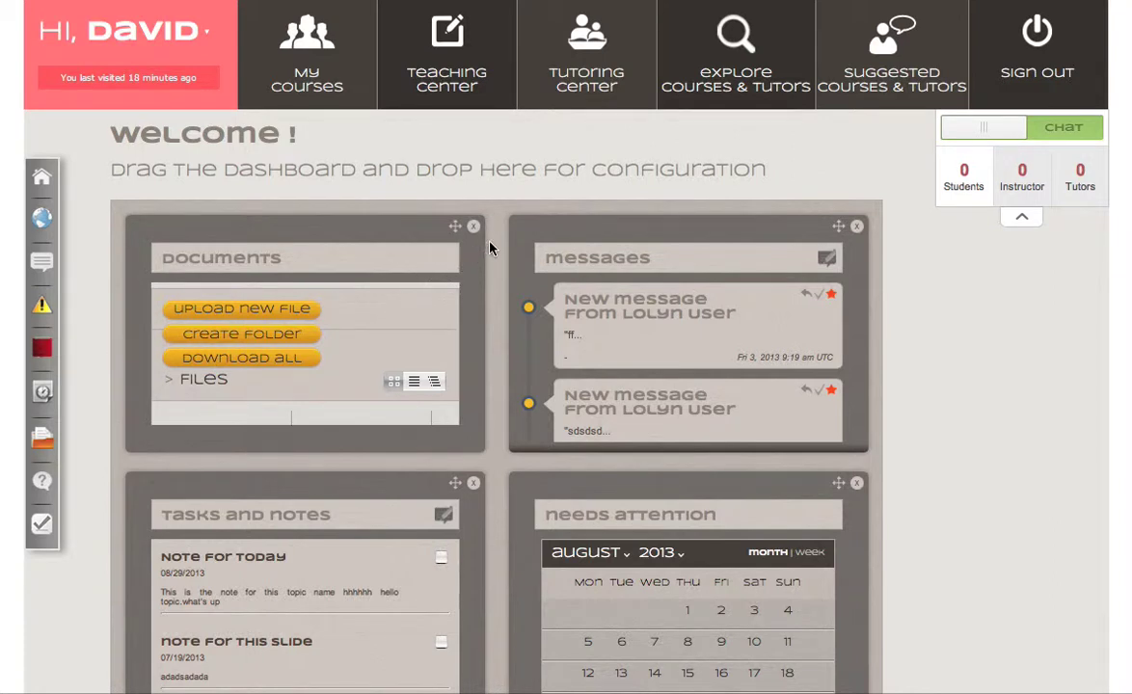
{"action": "scroll", "coordinate": [489, 249], "scroll_direction": "down", "scroll_amount": 3}
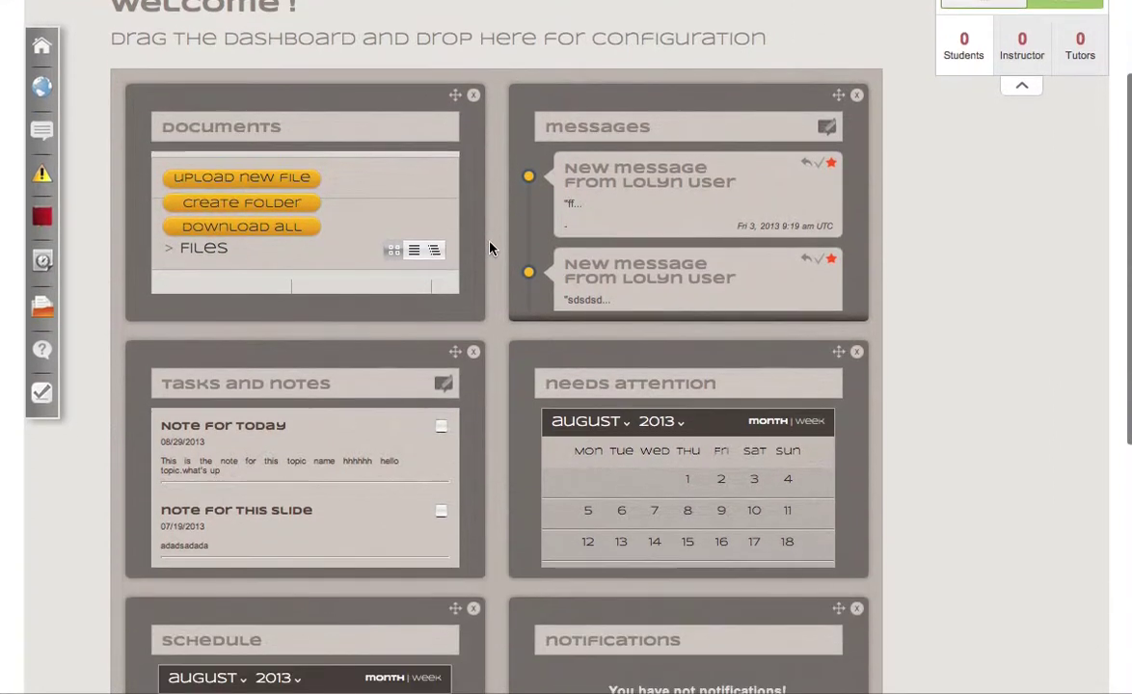
{"action": "scroll", "coordinate": [489, 249], "scroll_direction": "down", "scroll_amount": 6}
{"action": "scroll", "coordinate": [489, 248], "scroll_direction": "up", "scroll_amount": 9}
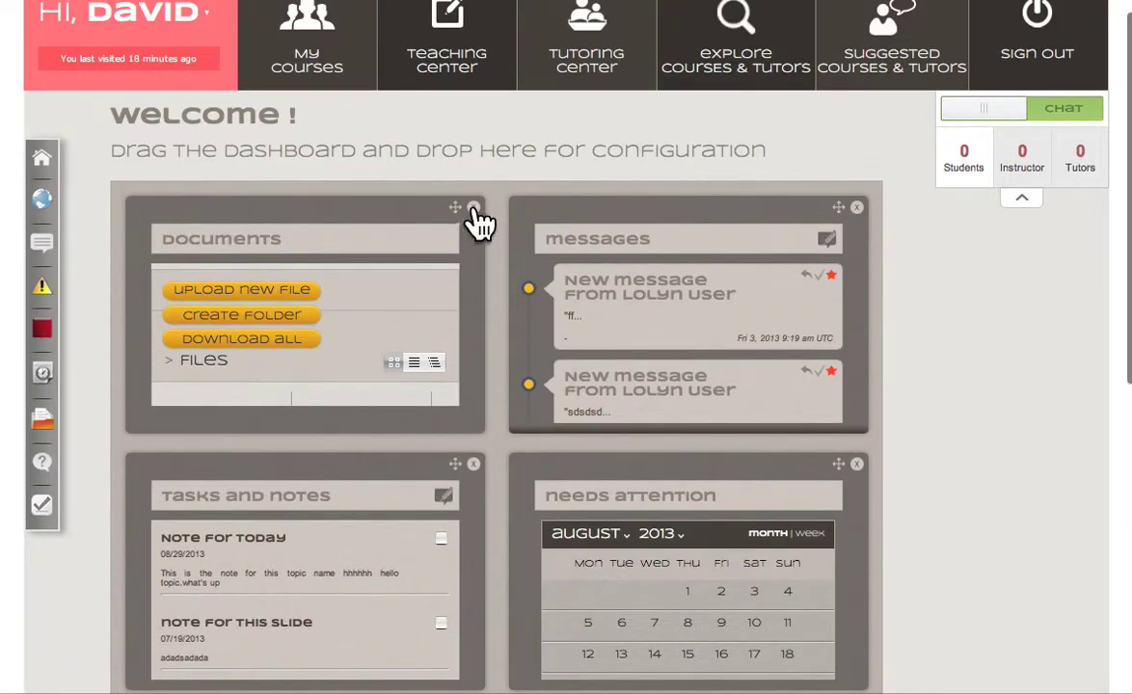
Try removing every widget from the dashboard, and reload the dashboard home page.
{"action": "left_click", "coordinate": [473, 210]}
{"action": "left_click", "coordinate": [473, 209]}
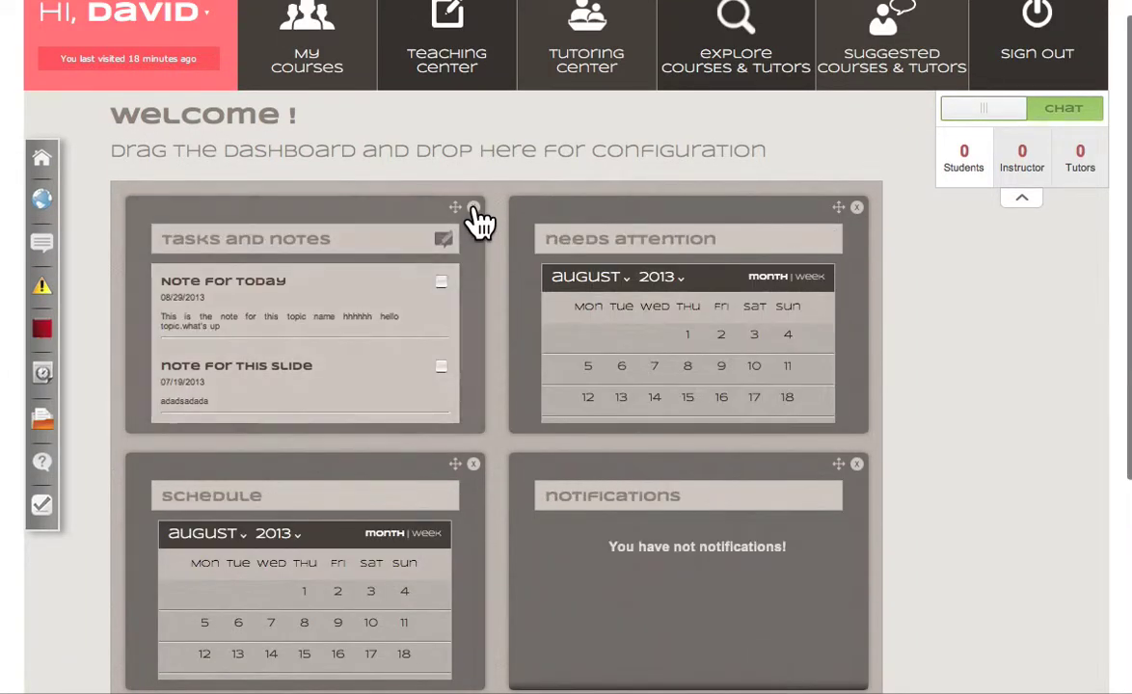
{"action": "left_click", "coordinate": [473, 210]}
{"action": "left_click", "coordinate": [473, 209]}
{"action": "left_click", "coordinate": [473, 209]}
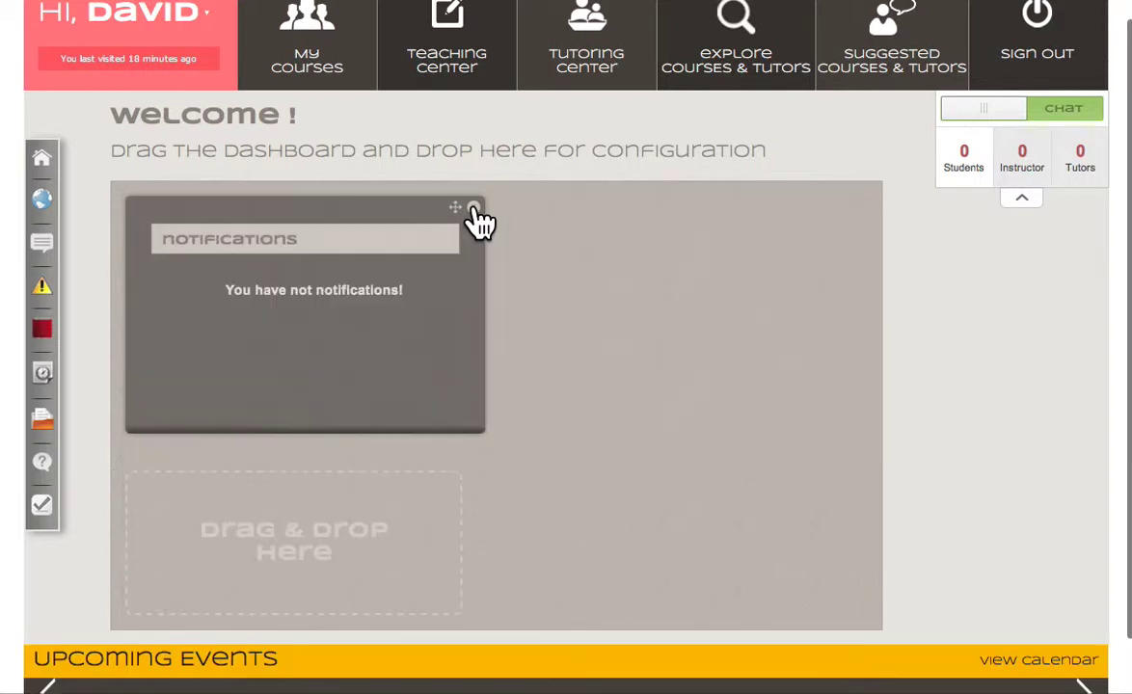
{"action": "left_click", "coordinate": [474, 209]}
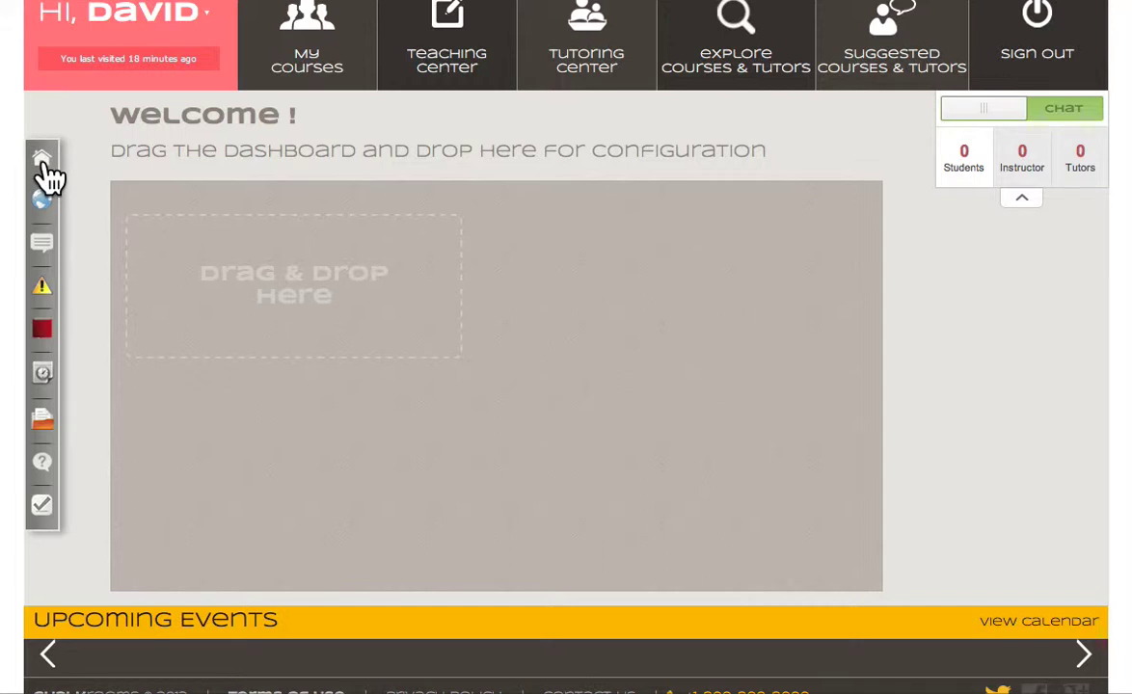
{"action": "left_click", "coordinate": [44, 164]}
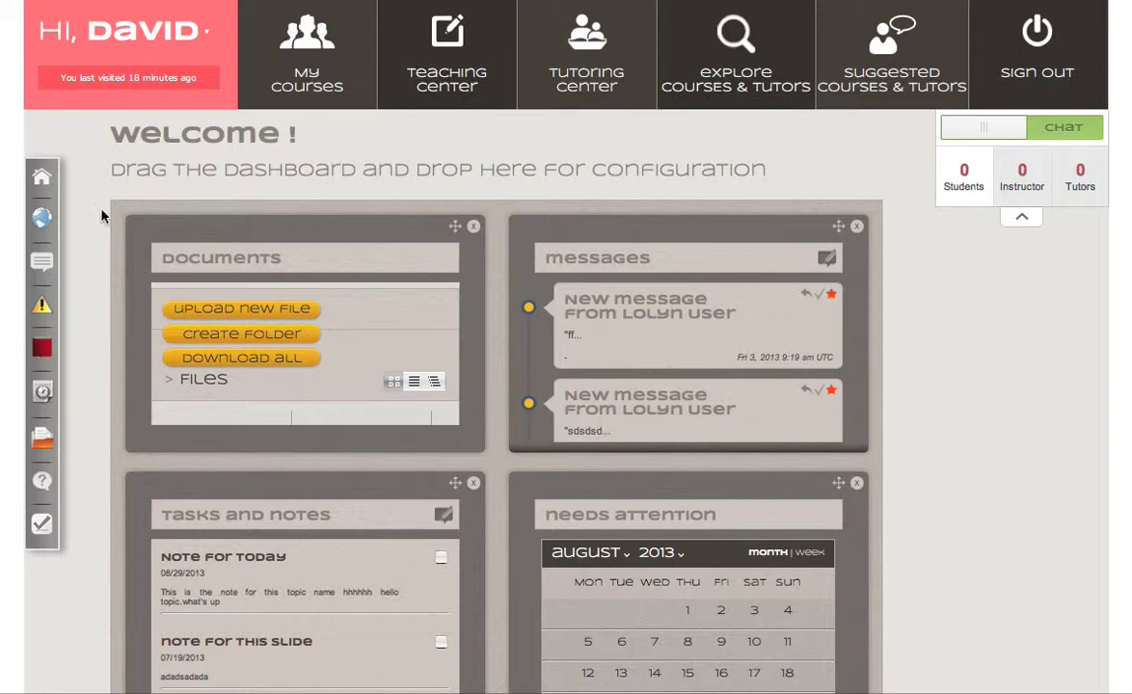
Clear the Documents, Messages, Tasks and Notes, Needs Attention, Schedule and Notifications widgets from the dashboard.
{"action": "scroll", "coordinate": [421, 452], "scroll_direction": "down", "scroll_amount": 5}
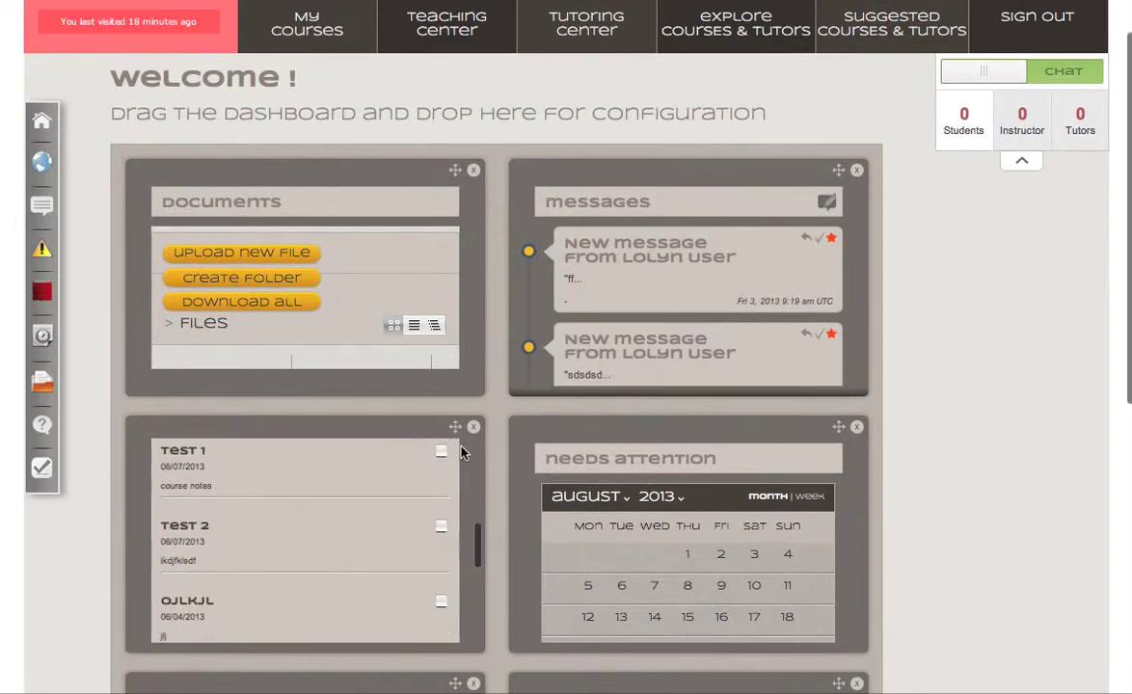
{"action": "scroll", "coordinate": [501, 439], "scroll_direction": "down", "scroll_amount": 5}
{"action": "scroll", "coordinate": [500, 437], "scroll_direction": "up", "scroll_amount": 5}
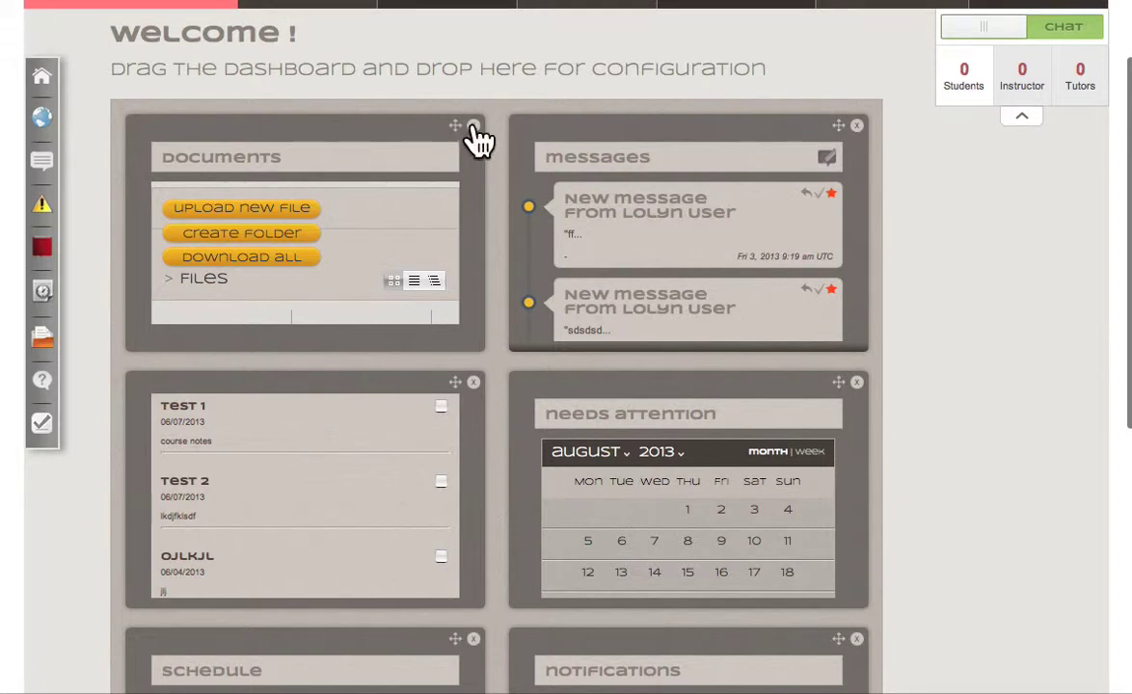
{"action": "left_click", "coordinate": [474, 127]}
{"action": "left_click", "coordinate": [474, 126]}
{"action": "left_click", "coordinate": [473, 126]}
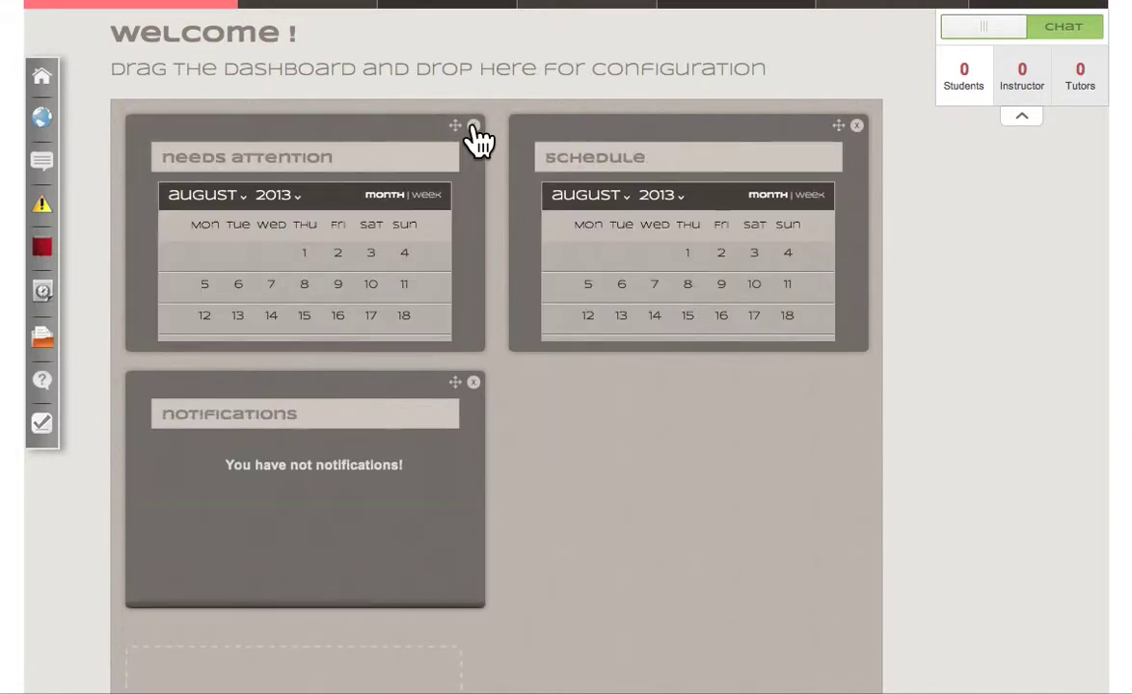
{"action": "left_click", "coordinate": [474, 126]}
{"action": "left_click", "coordinate": [474, 149]}
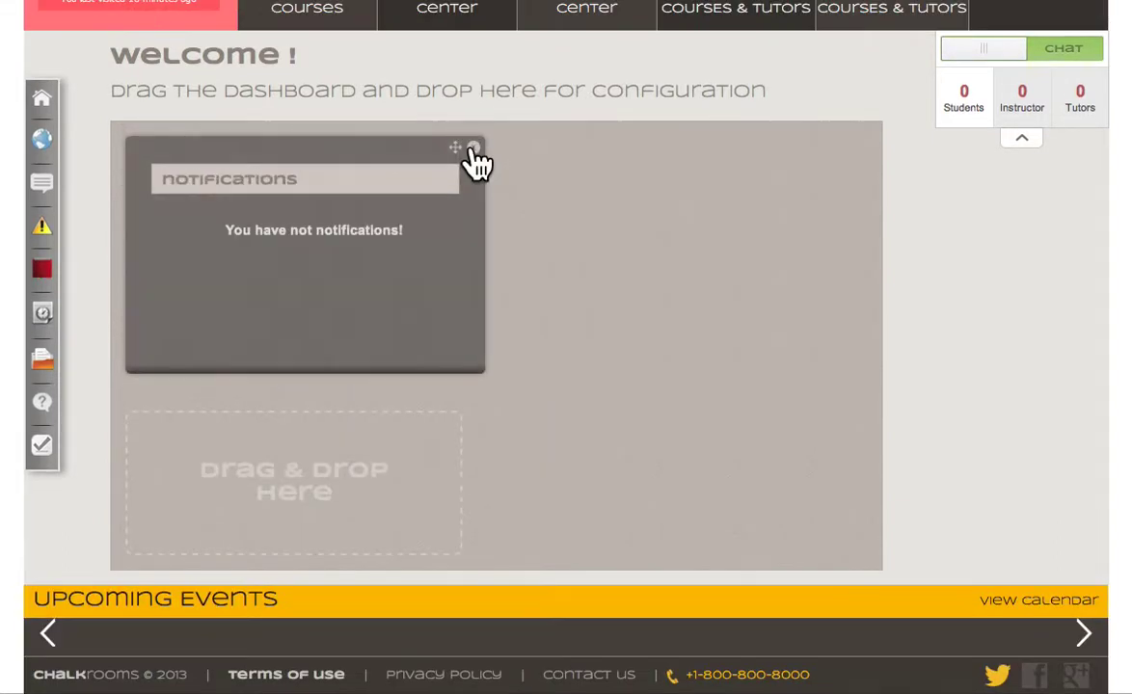
{"action": "left_click", "coordinate": [474, 148]}
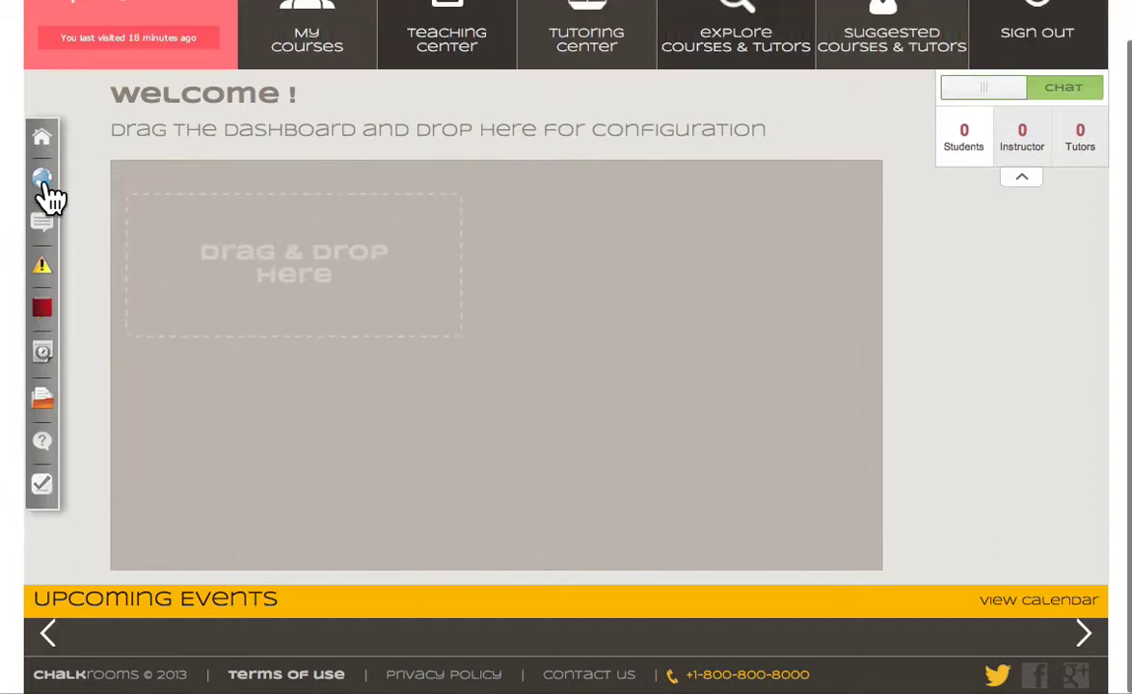
Add the Notifications and Messages widgets to the empty dashboard.
{"action": "left_click", "coordinate": [43, 181]}
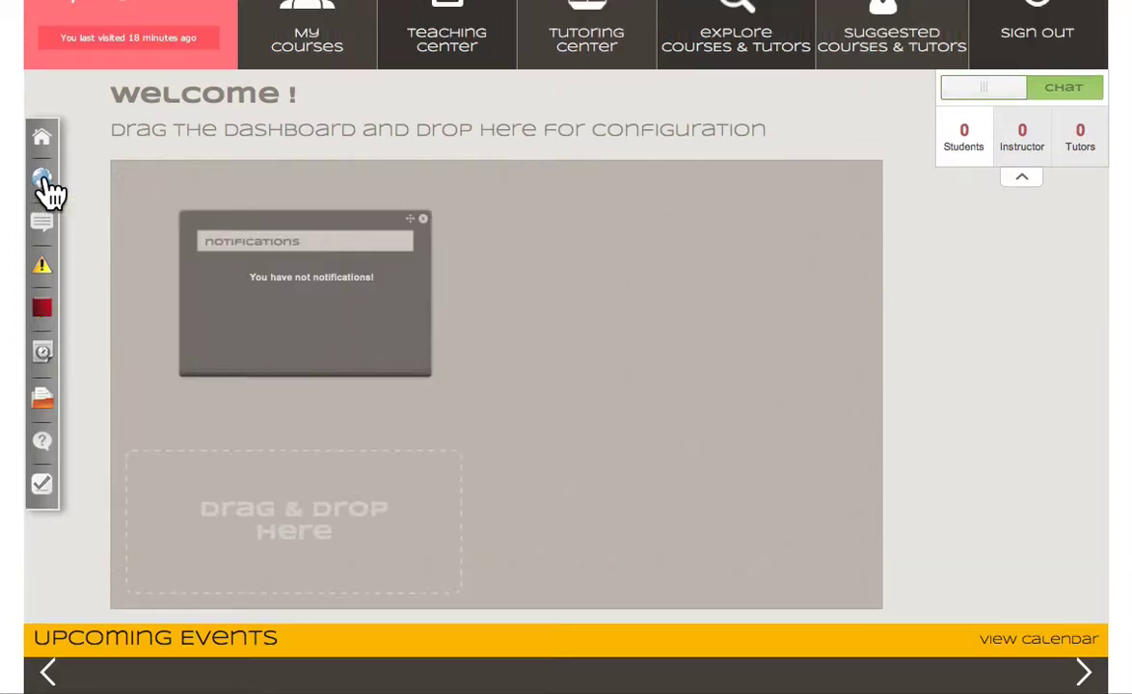
{"action": "left_click_drag", "start_coordinate": [48, 191], "coordinate": [243, 184]}
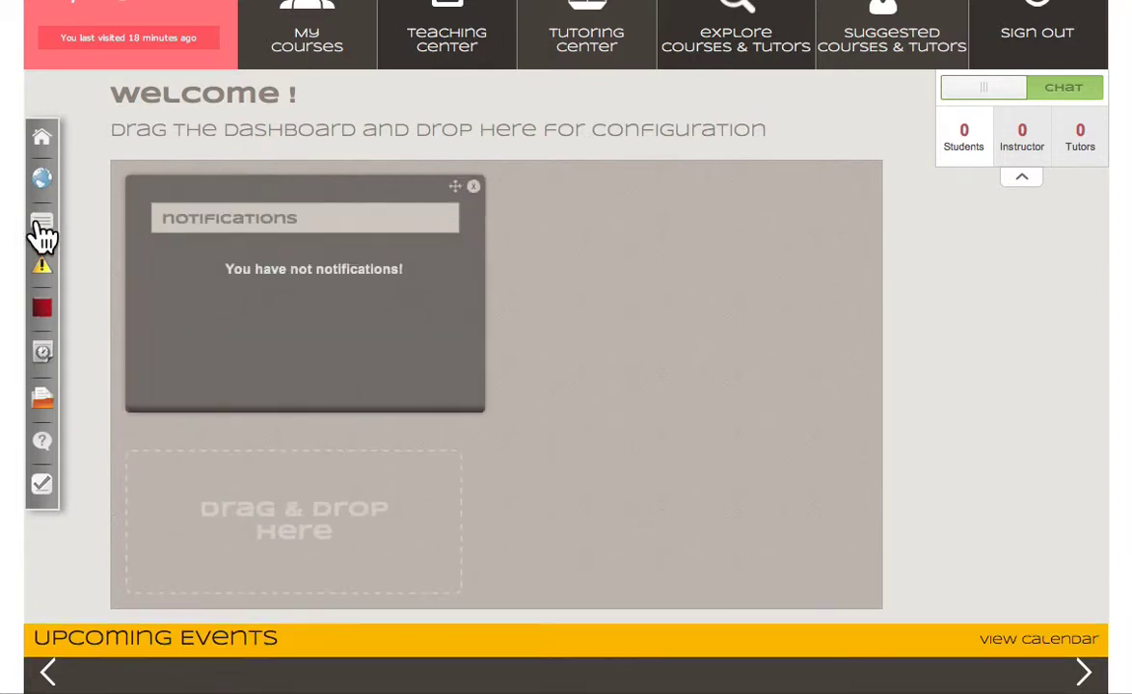
{"action": "left_click", "coordinate": [43, 231]}
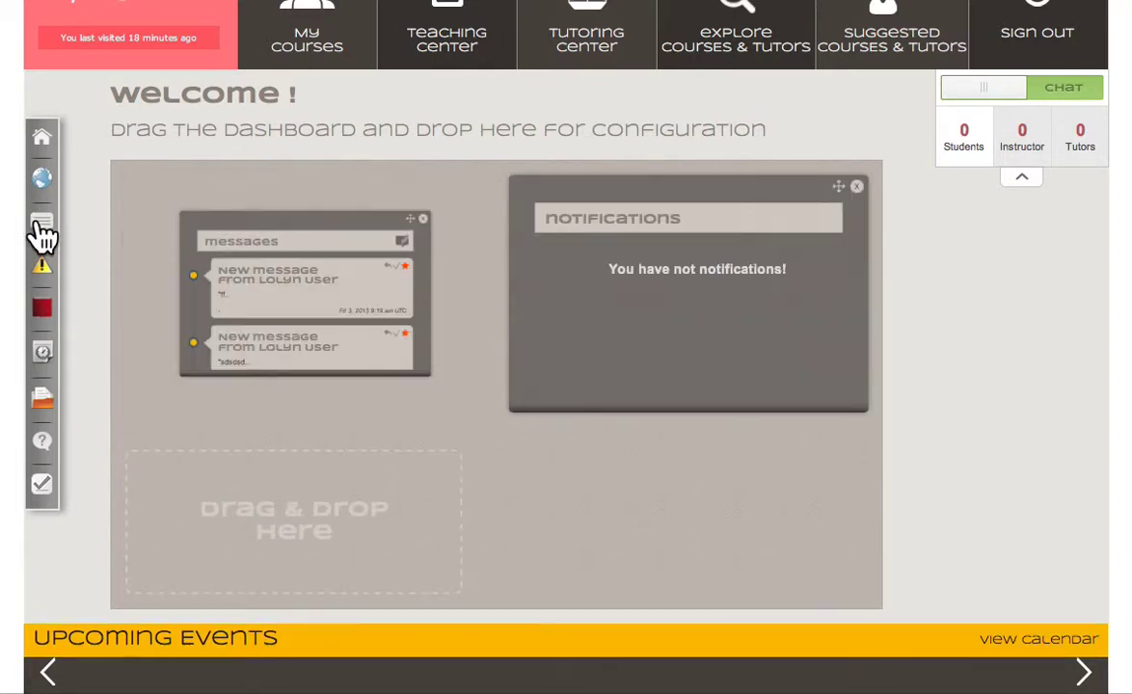
{"action": "left_click_drag", "start_coordinate": [44, 232], "coordinate": [612, 207]}
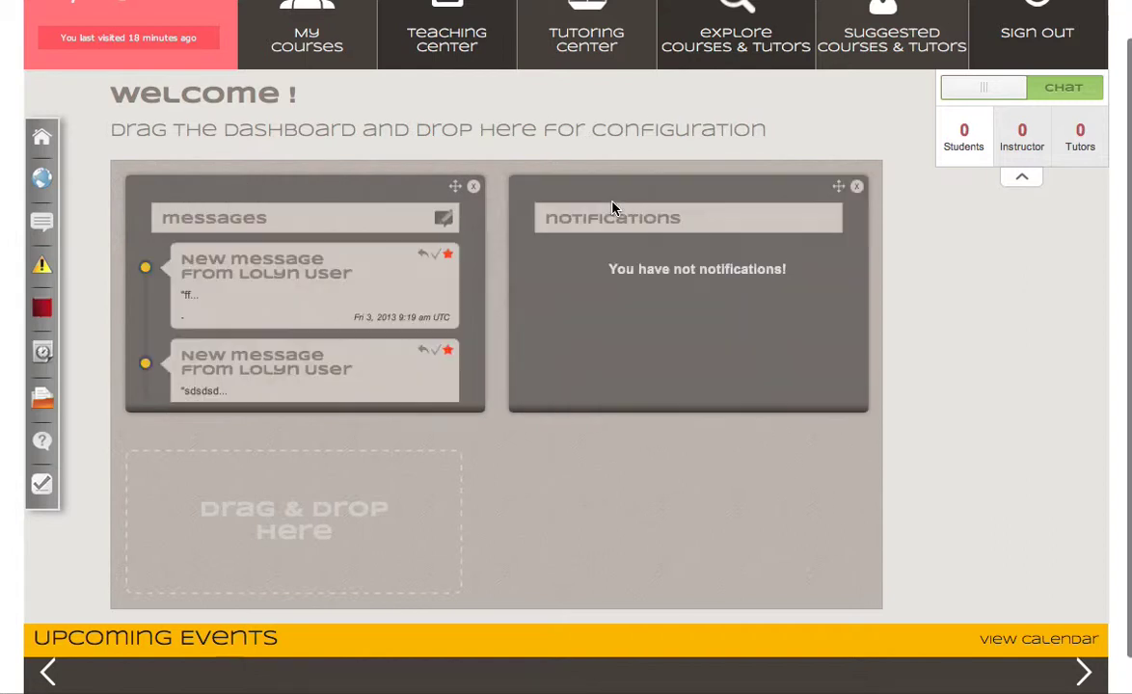
Add the Needs Attention and Tasks and Notes widgets to the dashboard.
{"action": "left_click", "coordinate": [44, 284]}
{"action": "left_click_drag", "start_coordinate": [44, 284], "coordinate": [237, 405]}
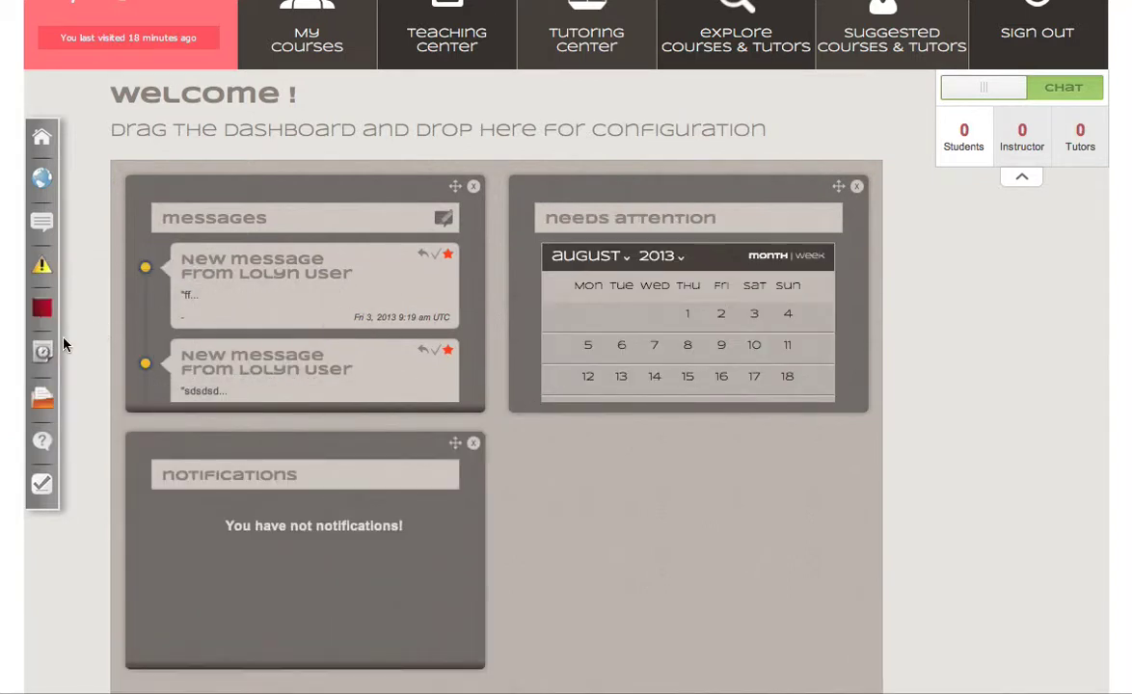
{"action": "left_click_drag", "start_coordinate": [45, 313], "coordinate": [602, 470]}
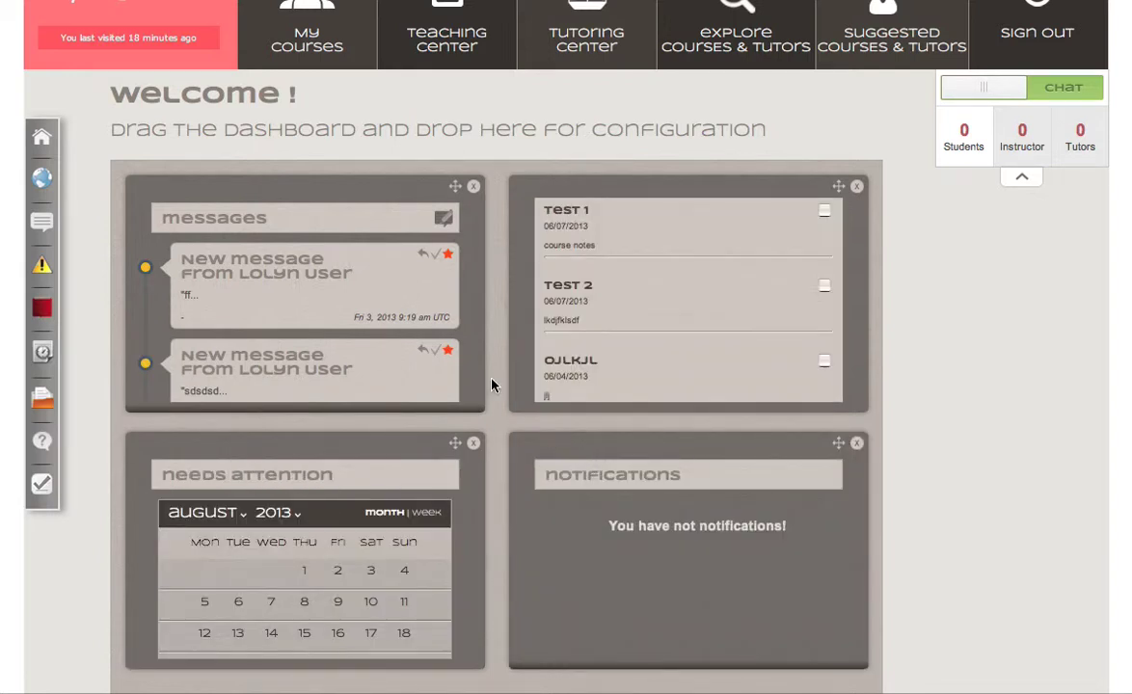
Look over the rebuilt dashboard and expand the first message in the Messages widget to read its full text.
{"action": "scroll", "coordinate": [492, 386], "scroll_direction": "up", "scroll_amount": 1}
{"action": "scroll", "coordinate": [492, 386], "scroll_direction": "down", "scroll_amount": 5}
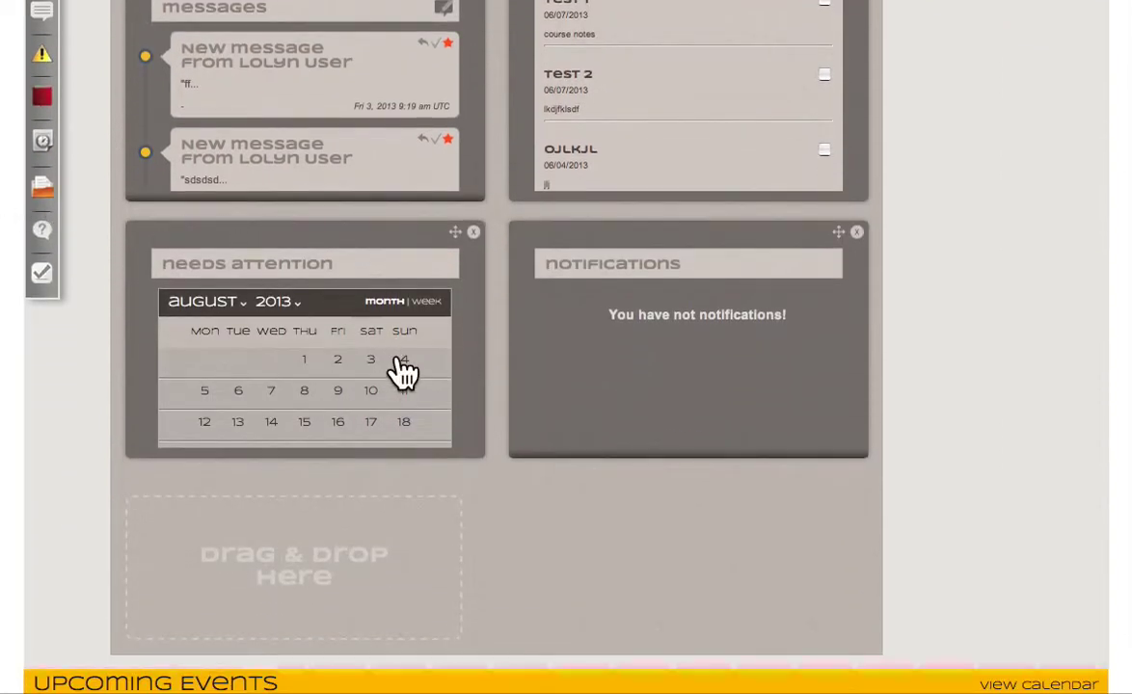
{"action": "scroll", "coordinate": [323, 381], "scroll_direction": "up", "scroll_amount": 3}
{"action": "scroll", "coordinate": [324, 379], "scroll_direction": "up", "scroll_amount": 3}
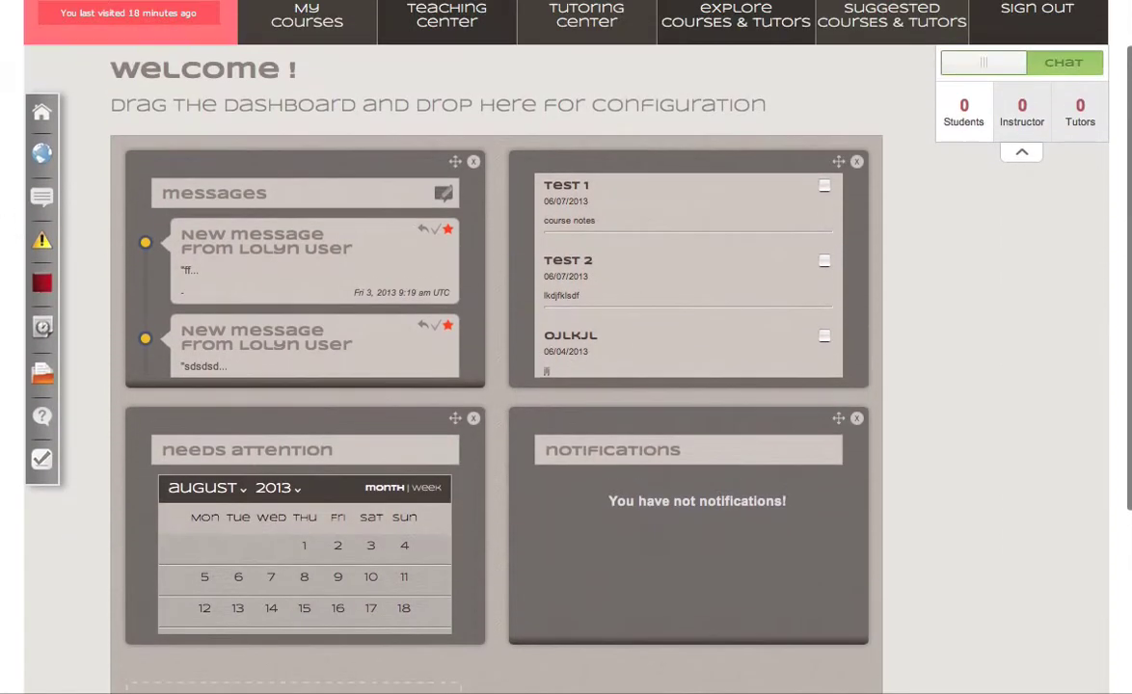
{"action": "scroll", "coordinate": [329, 342], "scroll_direction": "down", "scroll_amount": 2}
{"action": "scroll", "coordinate": [331, 339], "scroll_direction": "up", "scroll_amount": 3}
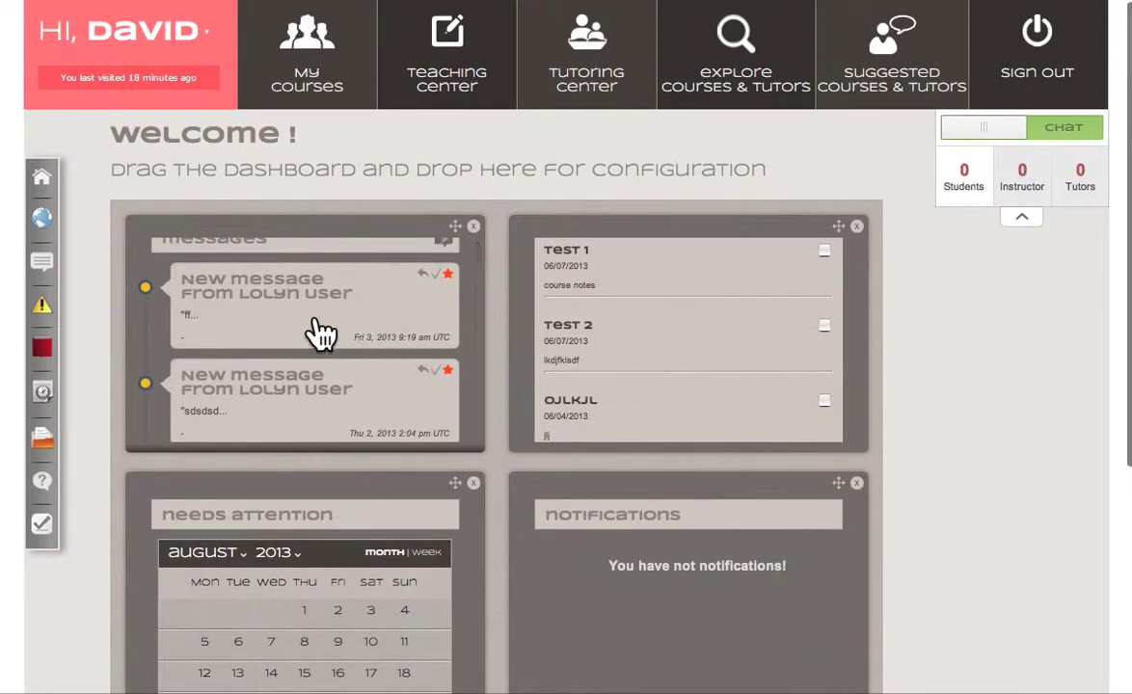
{"action": "left_click", "coordinate": [248, 300]}
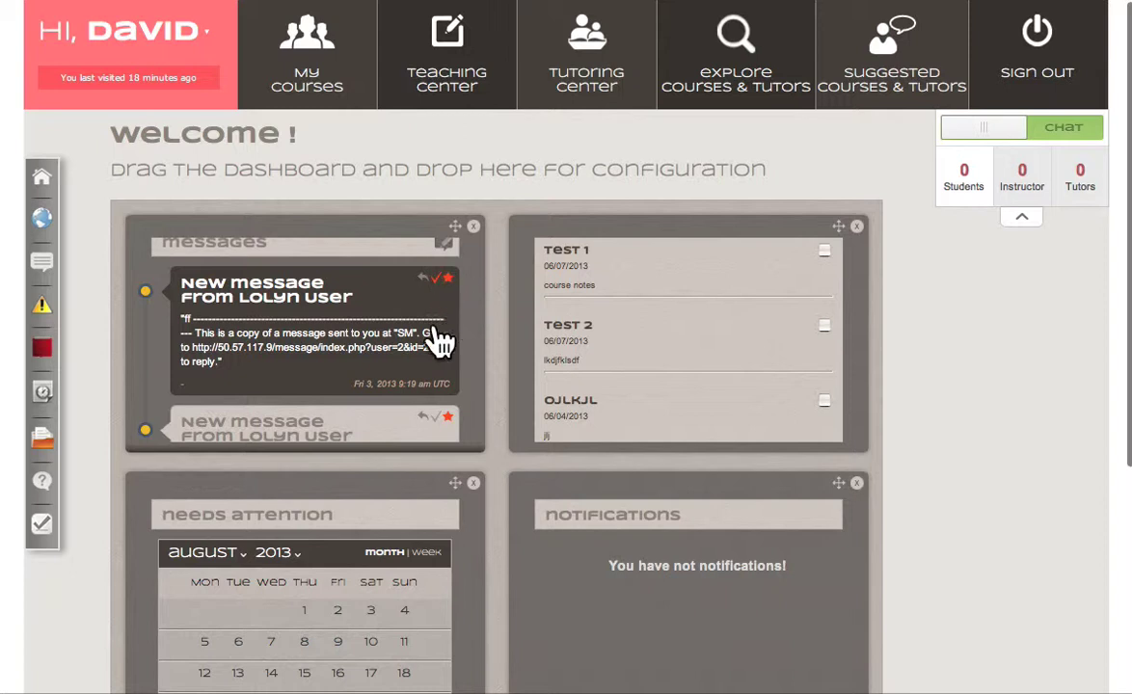
Open the new message form from the Messages widget, look through its recipient, subject and body fields, and close it without sending.
{"action": "scroll", "coordinate": [439, 342], "scroll_direction": "up", "scroll_amount": 1}
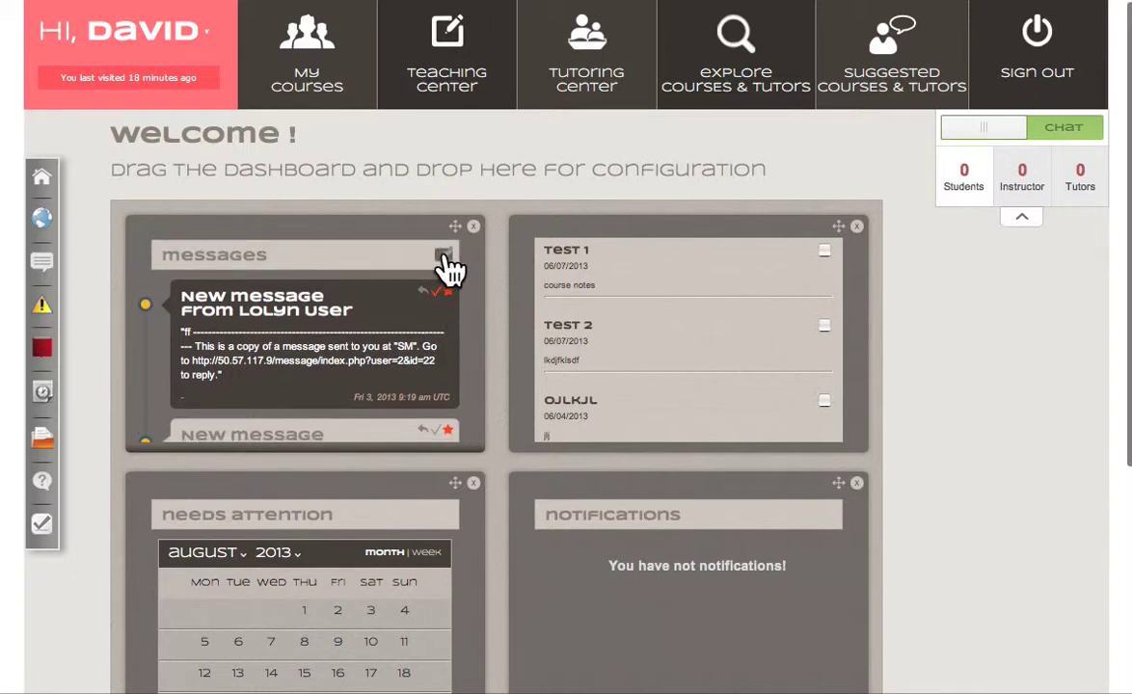
{"action": "left_click", "coordinate": [444, 258]}
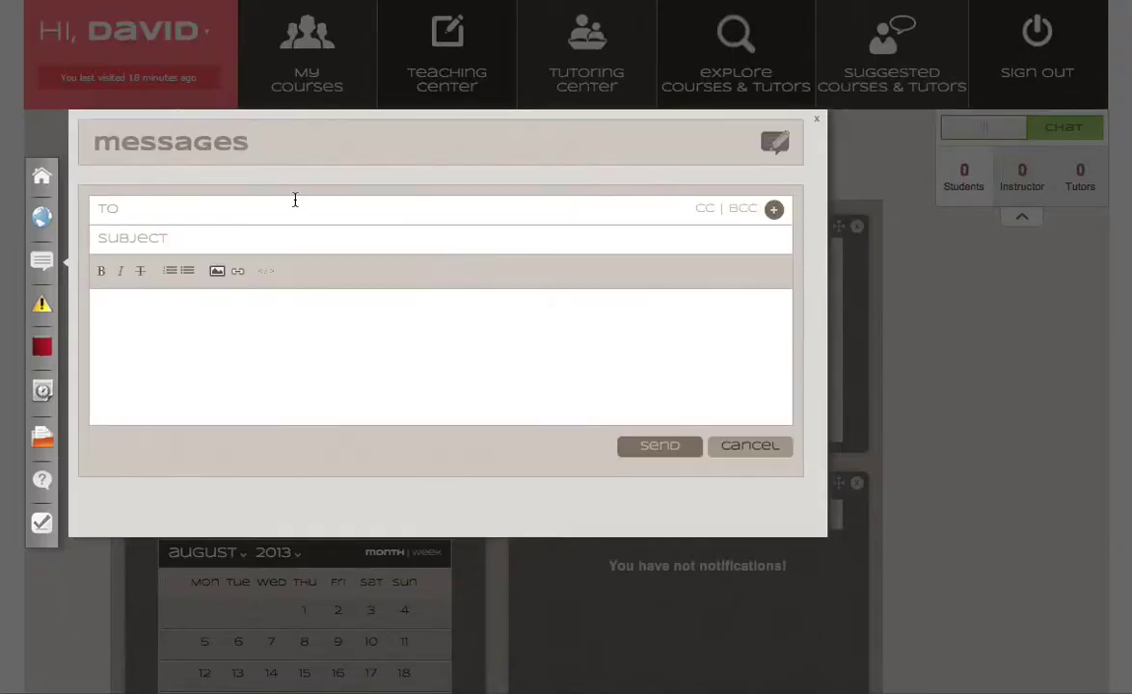
{"action": "left_click", "coordinate": [206, 215]}
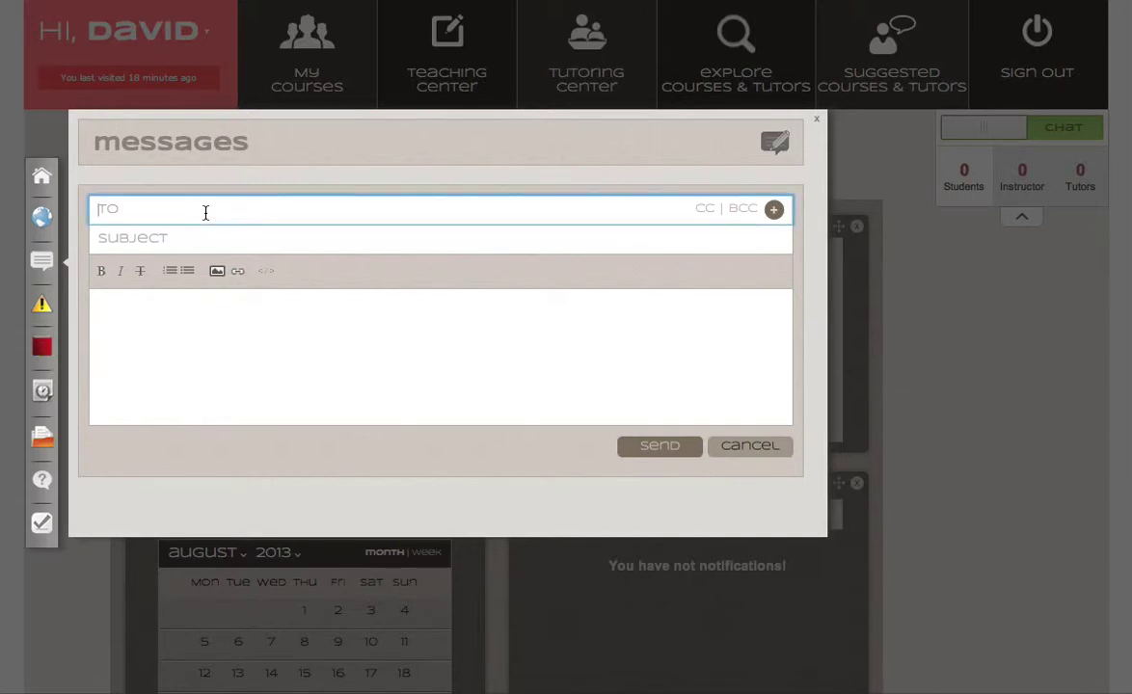
{"action": "left_click", "coordinate": [189, 235]}
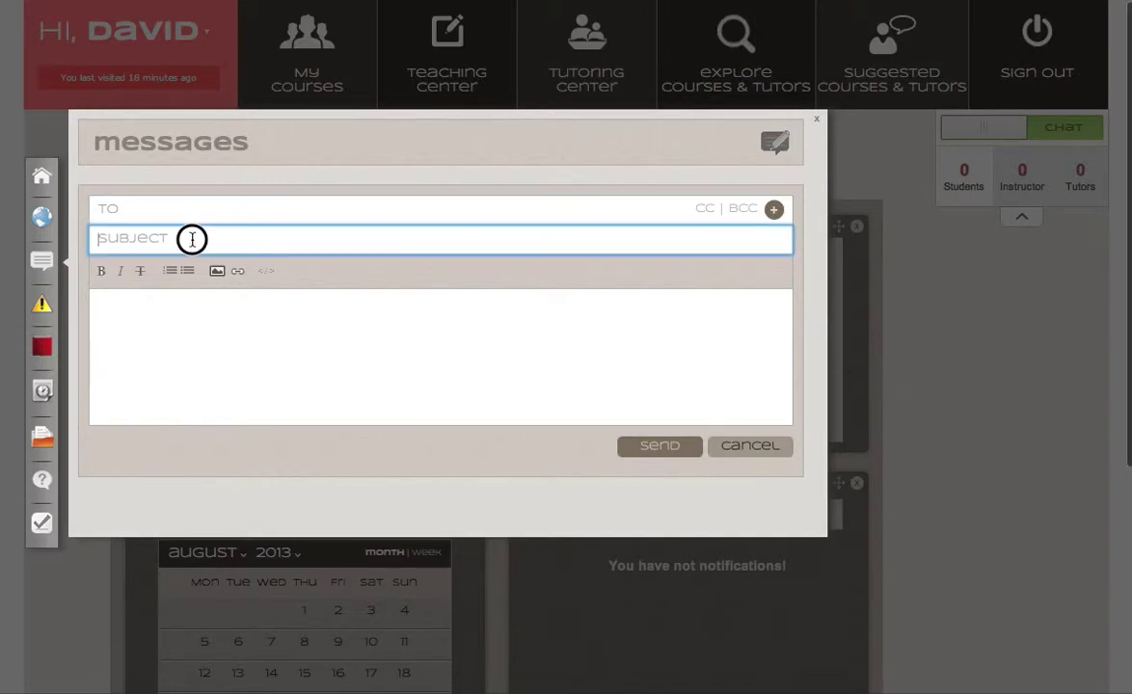
{"action": "left_click", "coordinate": [188, 314]}
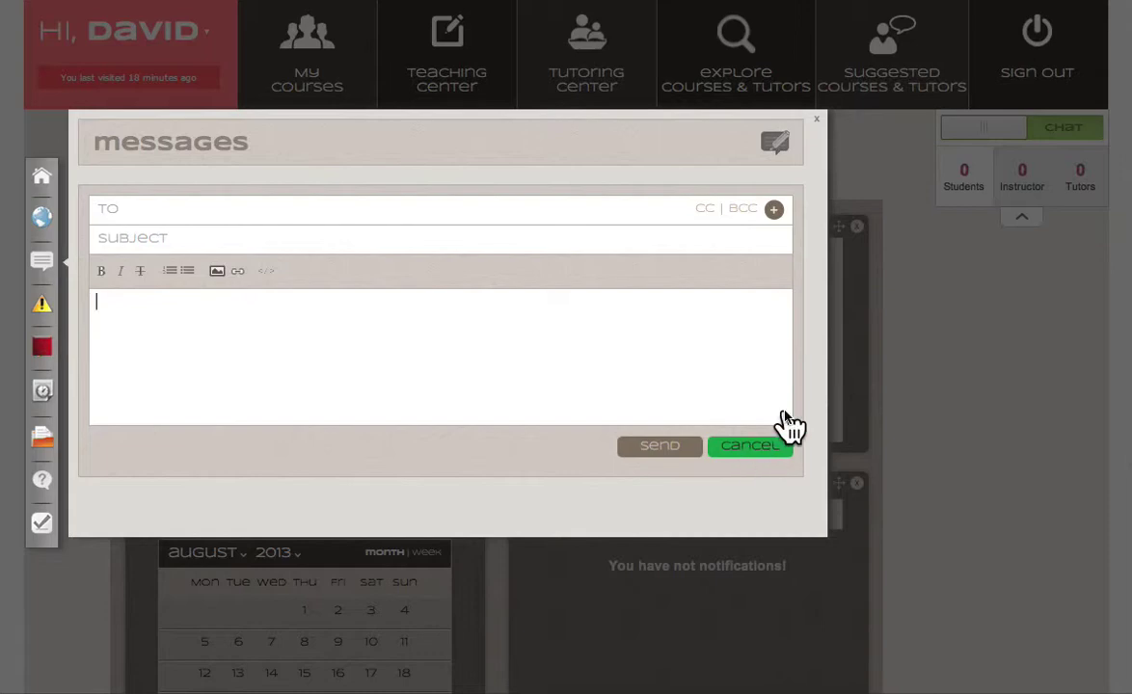
{"action": "left_click", "coordinate": [816, 119]}
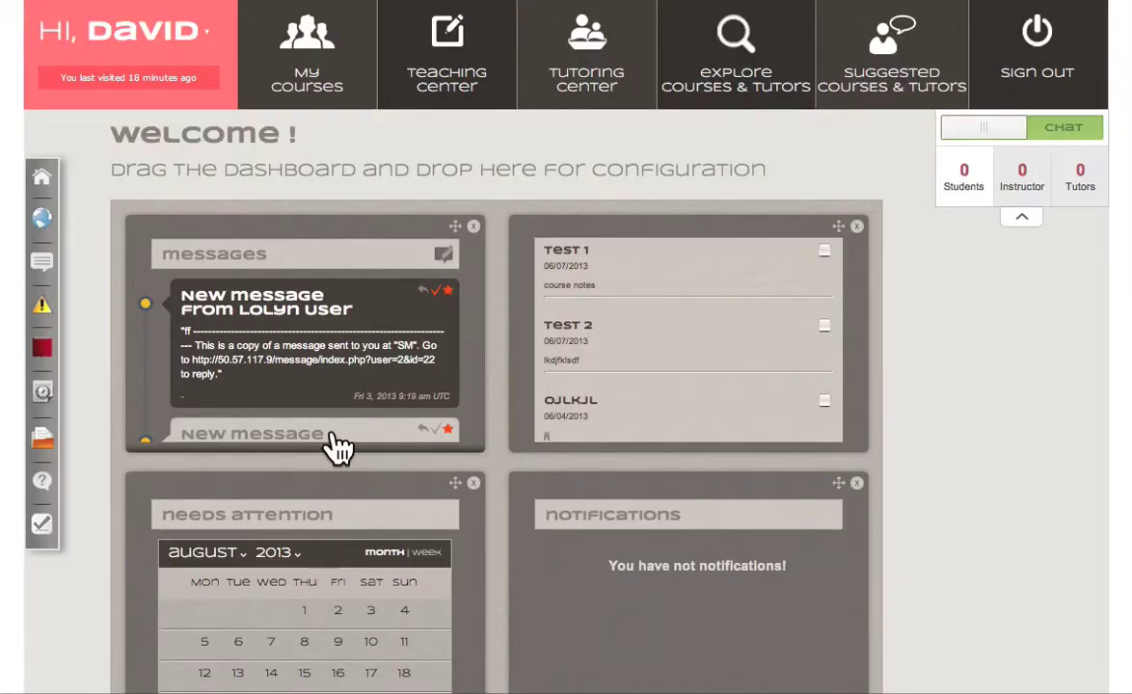
In the Tasks and Notes widget, check off "Note for this slide" and uncheck "Note for today".
{"action": "scroll", "coordinate": [599, 352], "scroll_direction": "down", "scroll_amount": 3}
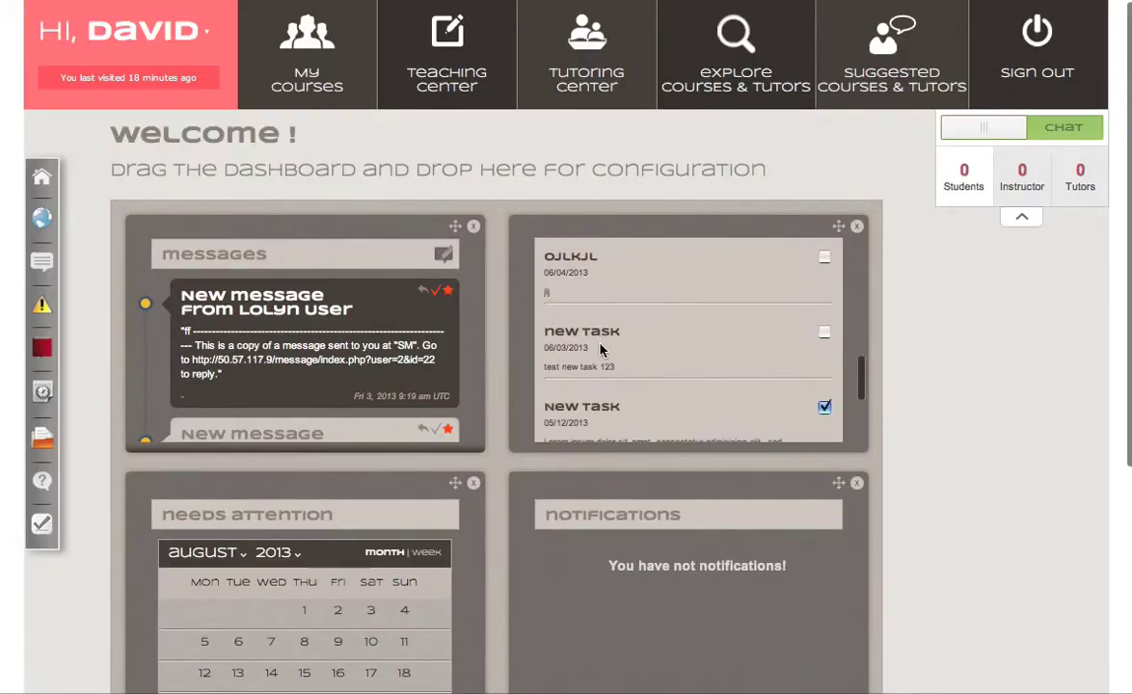
{"action": "scroll", "coordinate": [599, 349], "scroll_direction": "up", "scroll_amount": 5}
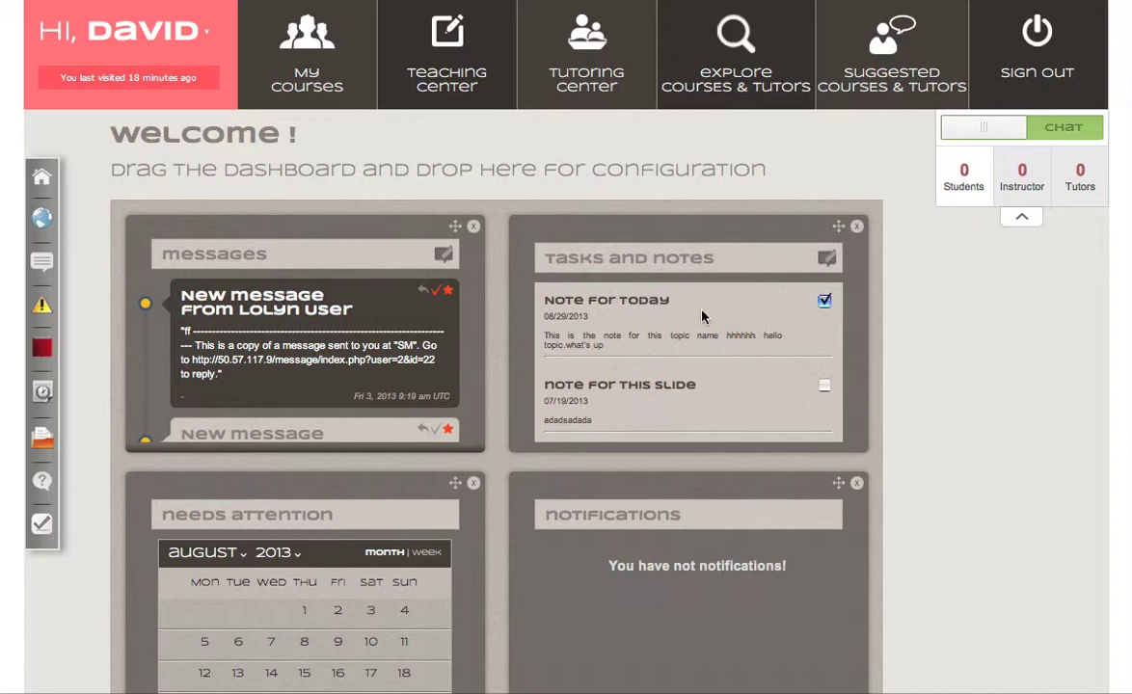
{"action": "left_click", "coordinate": [821, 388]}
{"action": "scroll", "coordinate": [697, 392], "scroll_direction": "down", "scroll_amount": 2}
{"action": "scroll", "coordinate": [697, 391], "scroll_direction": "down", "scroll_amount": 2}
{"action": "scroll", "coordinate": [698, 391], "scroll_direction": "up", "scroll_amount": 4}
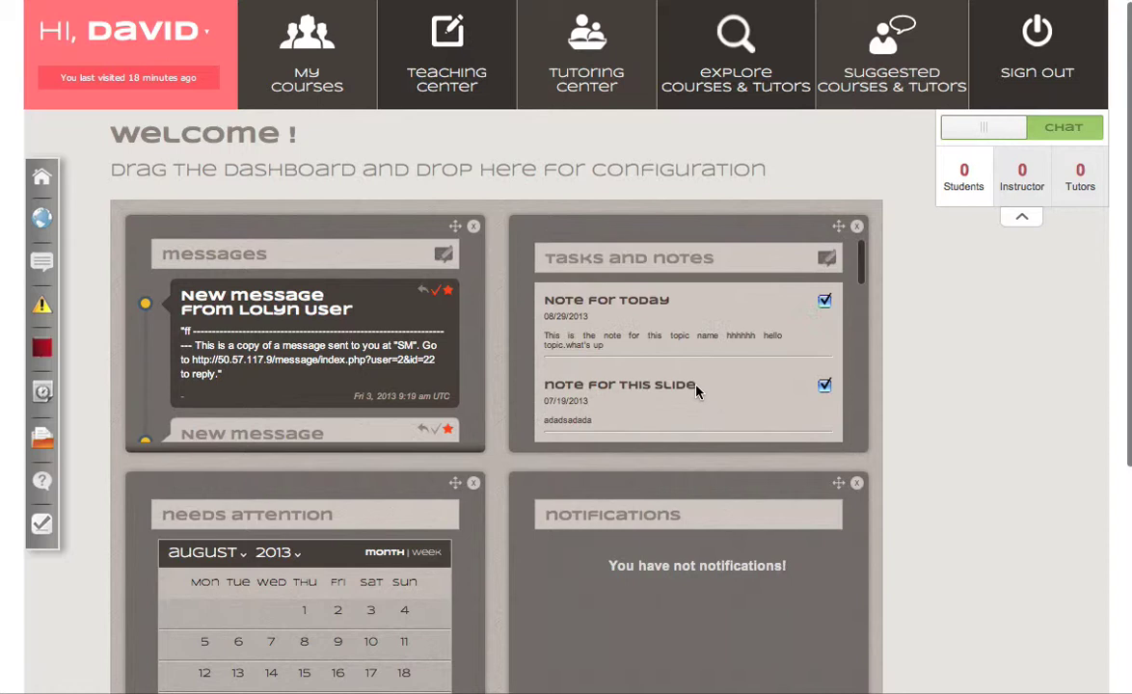
{"action": "left_click", "coordinate": [824, 302]}
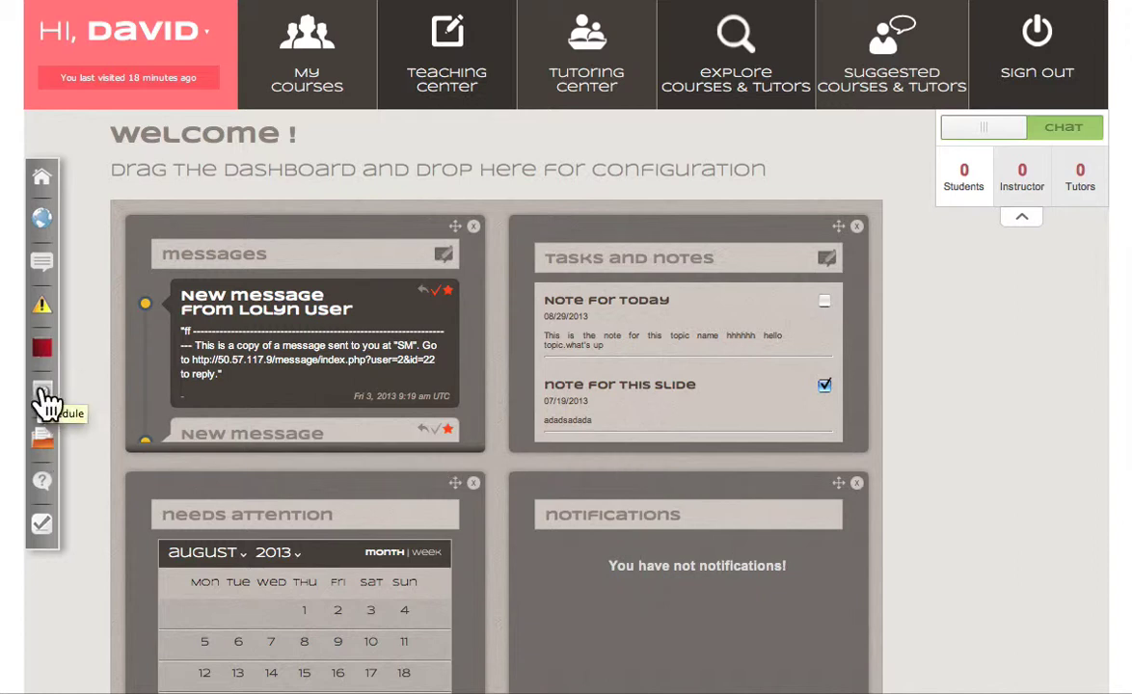
Add the Documents widget to the dashboard and look over the updated widget layout.
{"action": "scroll", "coordinate": [193, 416], "scroll_direction": "down", "scroll_amount": 5}
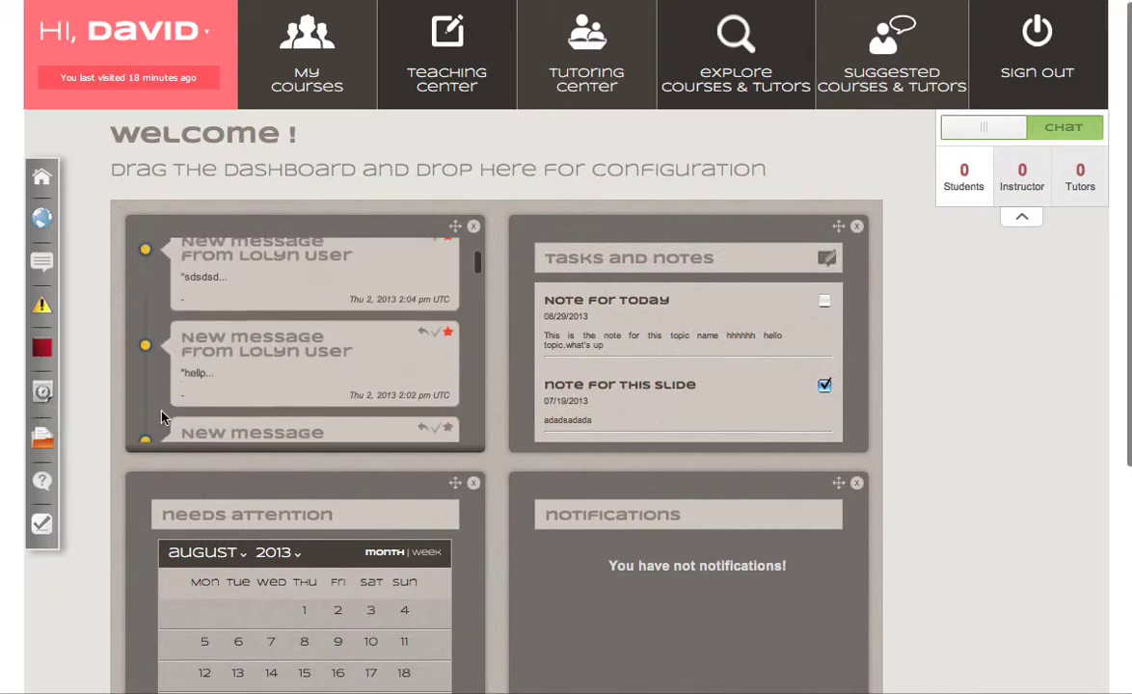
{"action": "left_click_drag", "start_coordinate": [45, 442], "coordinate": [580, 485]}
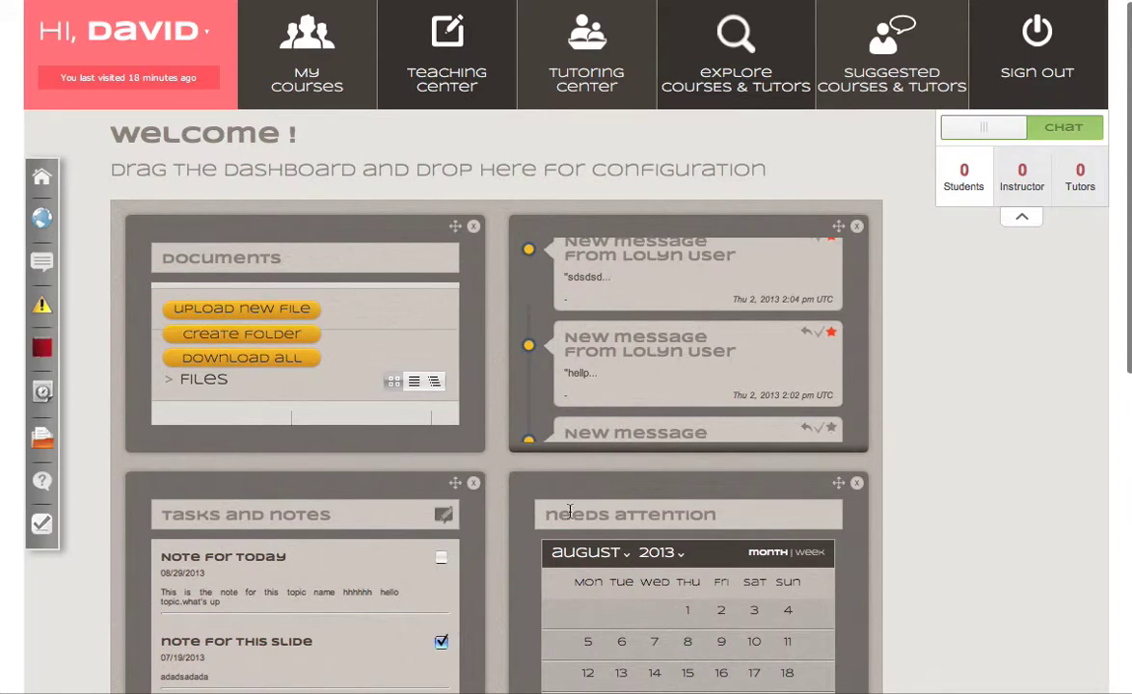
{"action": "scroll", "coordinate": [522, 514], "scroll_direction": "down", "scroll_amount": 5}
{"action": "scroll", "coordinate": [522, 514], "scroll_direction": "up", "scroll_amount": 3}
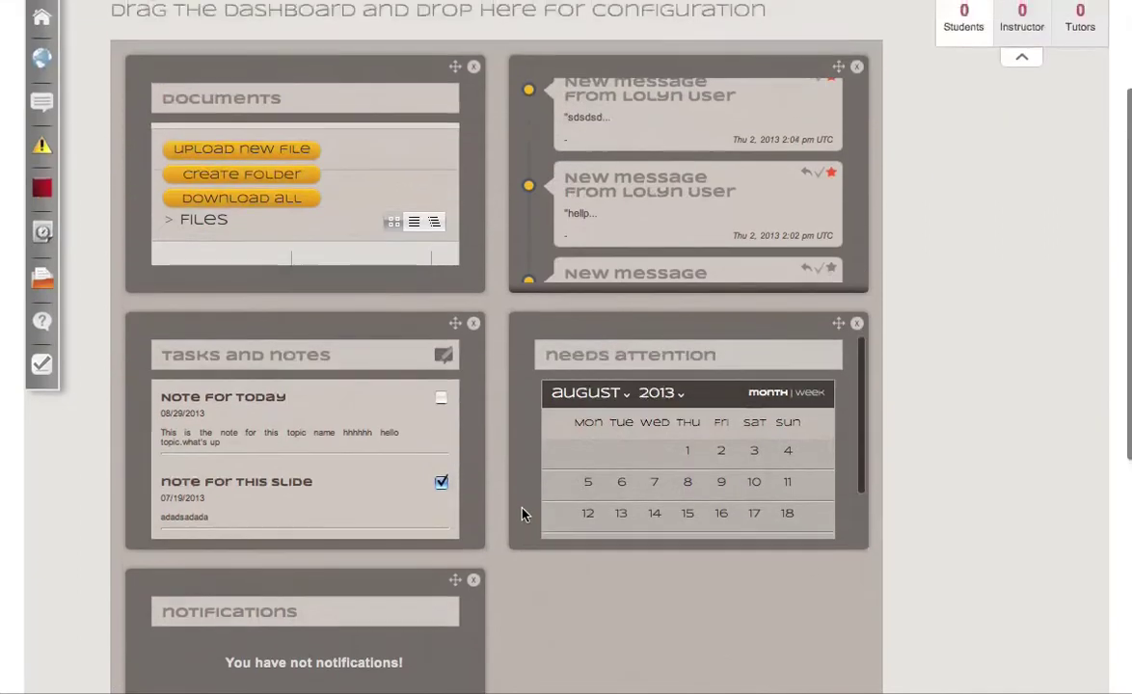
{"action": "scroll", "coordinate": [522, 514], "scroll_direction": "up", "scroll_amount": 1}
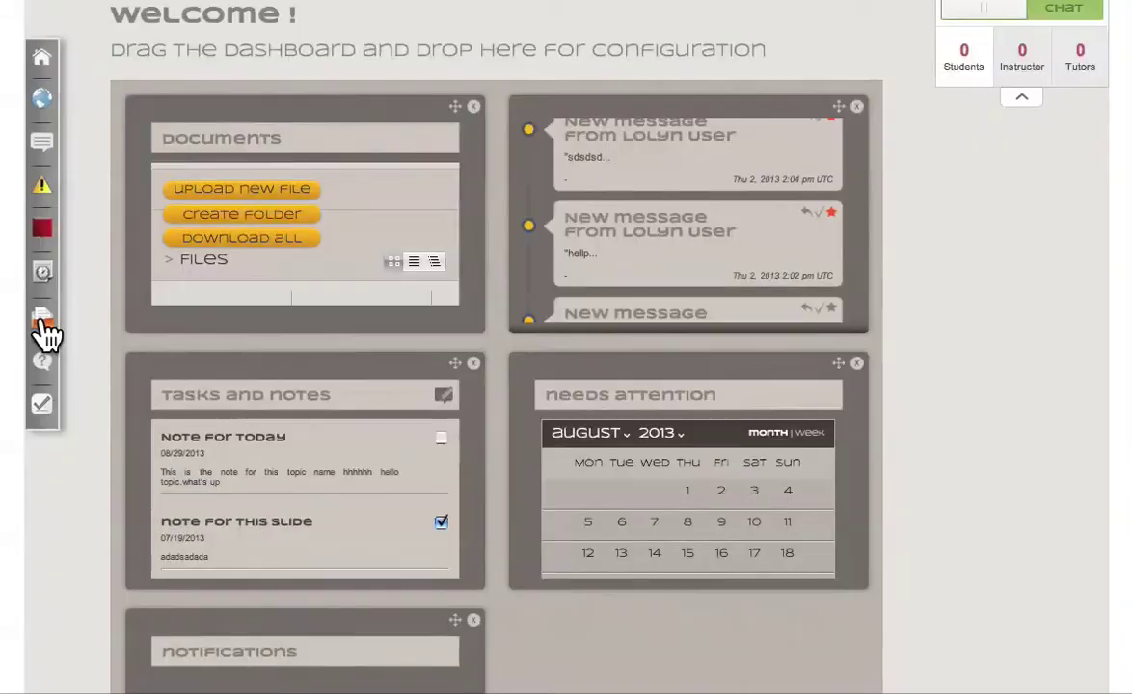
Open the Documents manager, view the contents of the Bugs folder and save.
{"action": "left_click", "coordinate": [45, 328]}
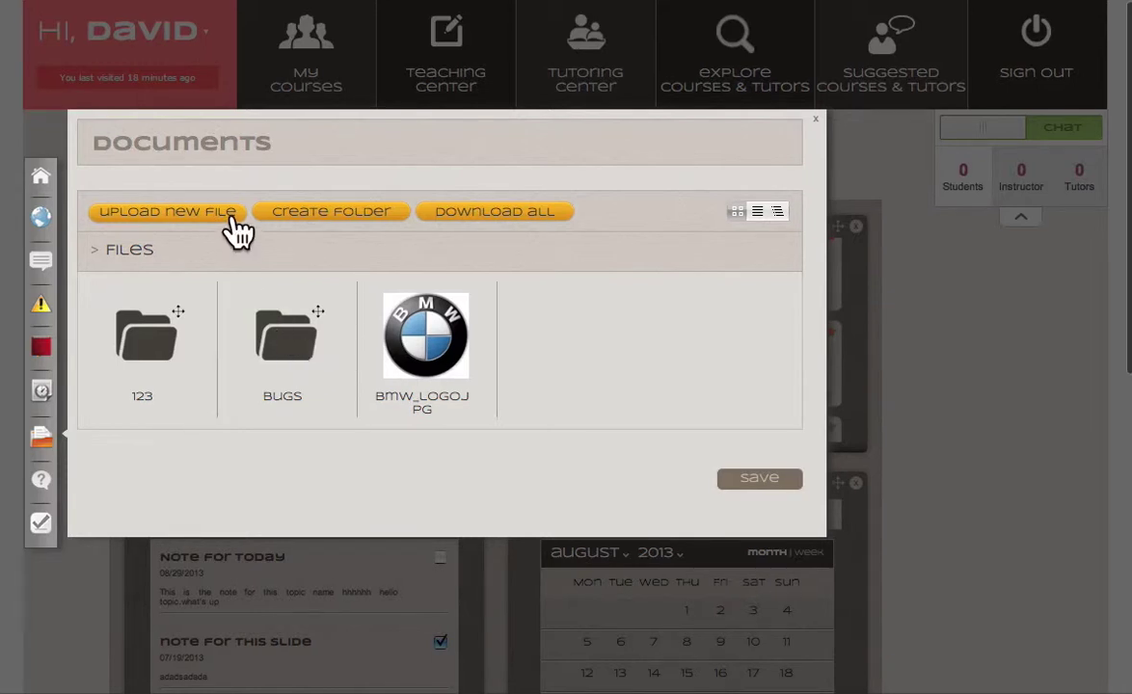
{"action": "double_click", "coordinate": [288, 356]}
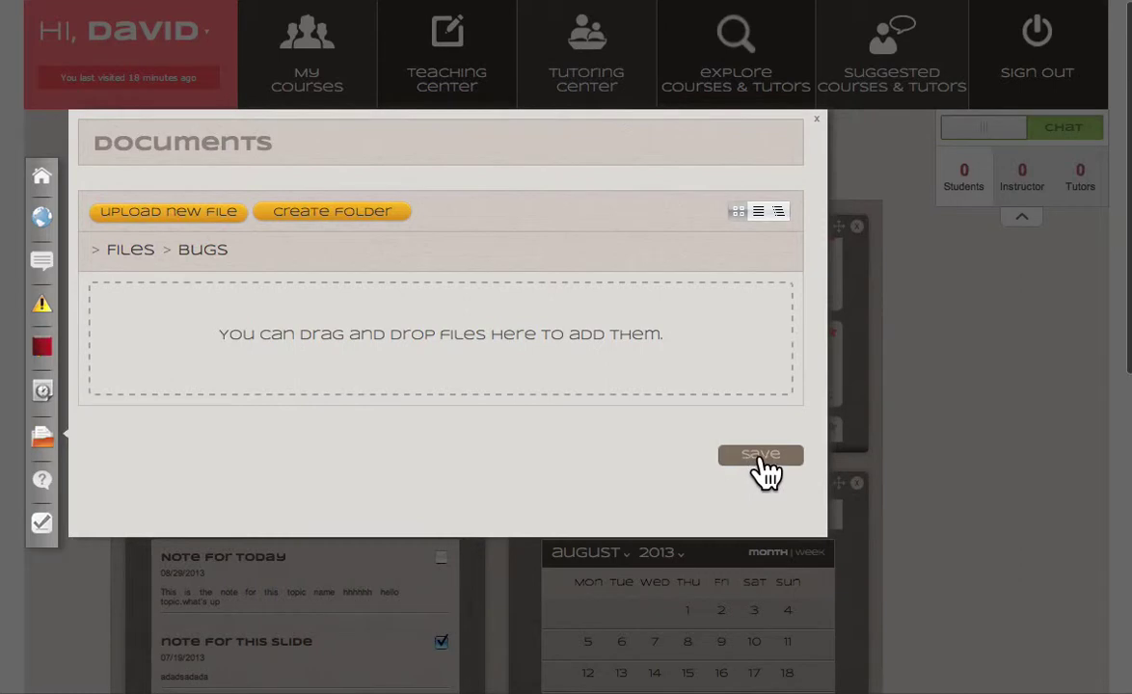
{"action": "left_click", "coordinate": [761, 459]}
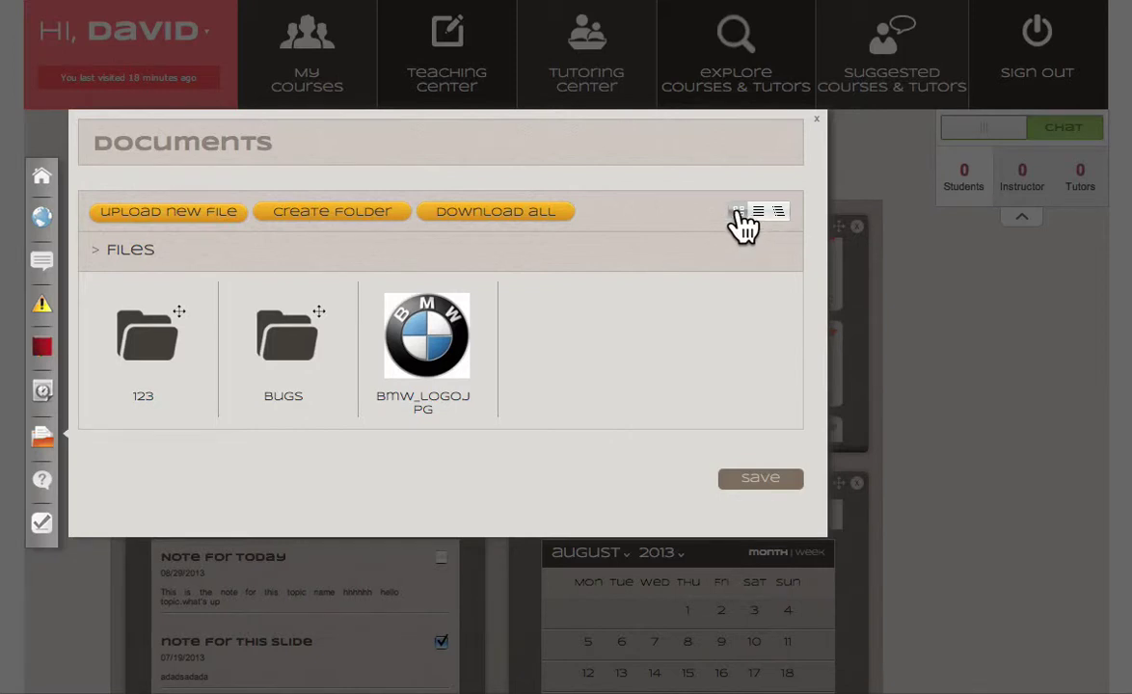
View the files as a detailed list and as a folder tree, and return to the icon view.
{"action": "left_click", "coordinate": [758, 212]}
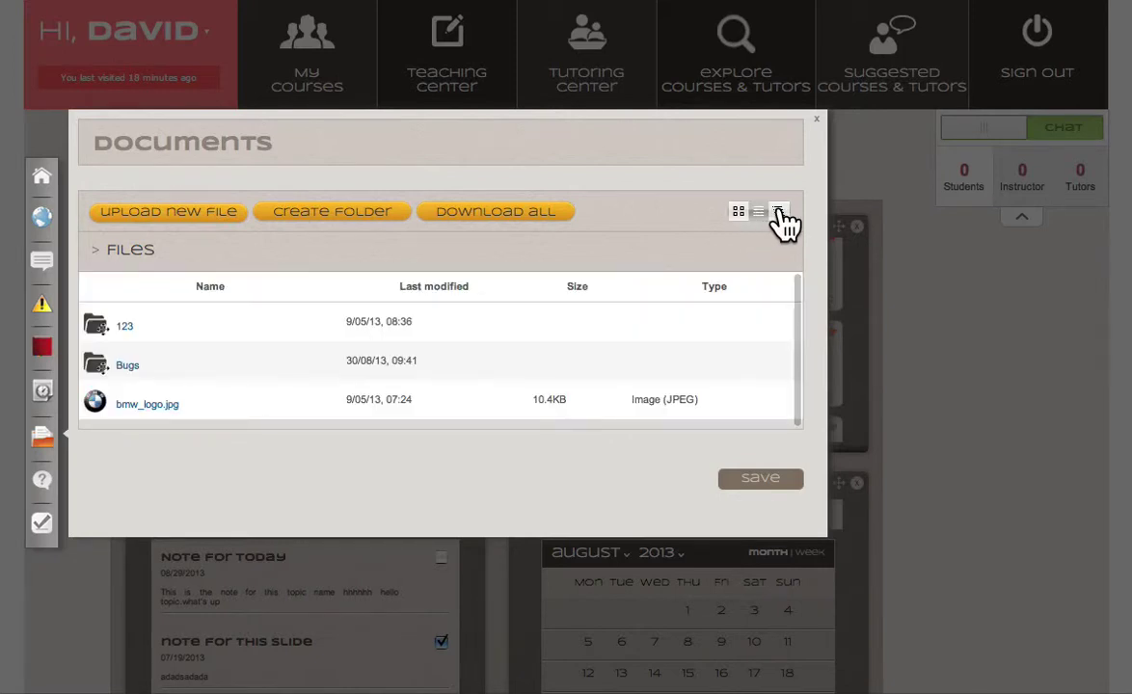
{"action": "left_click", "coordinate": [780, 213]}
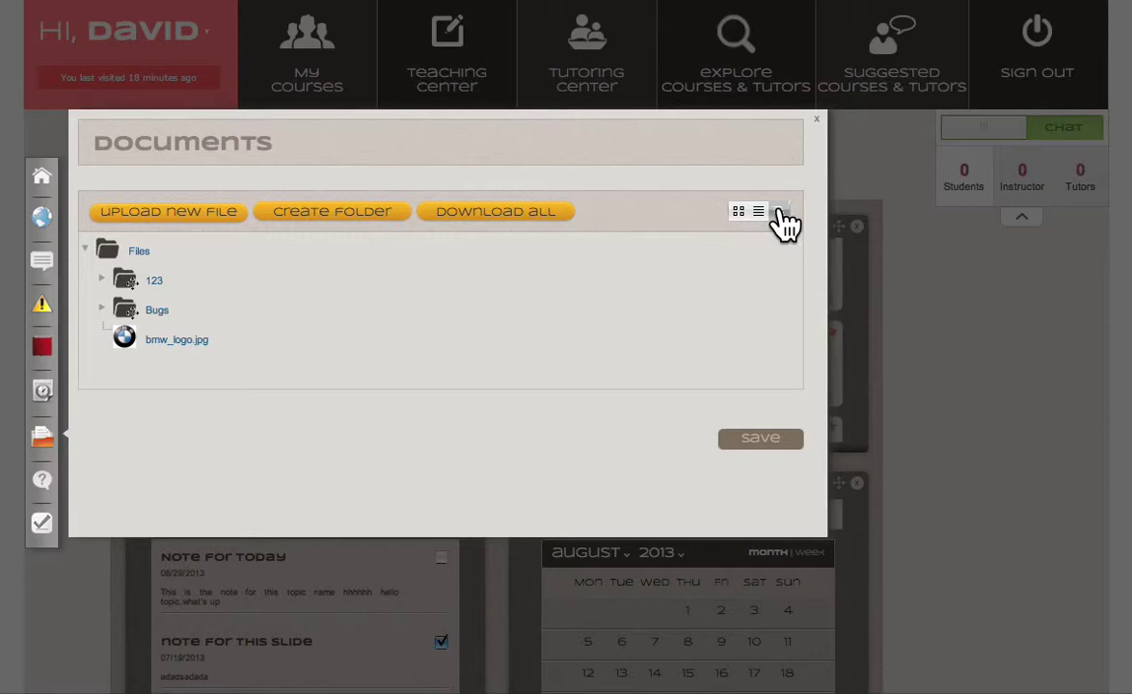
{"action": "left_click", "coordinate": [758, 212]}
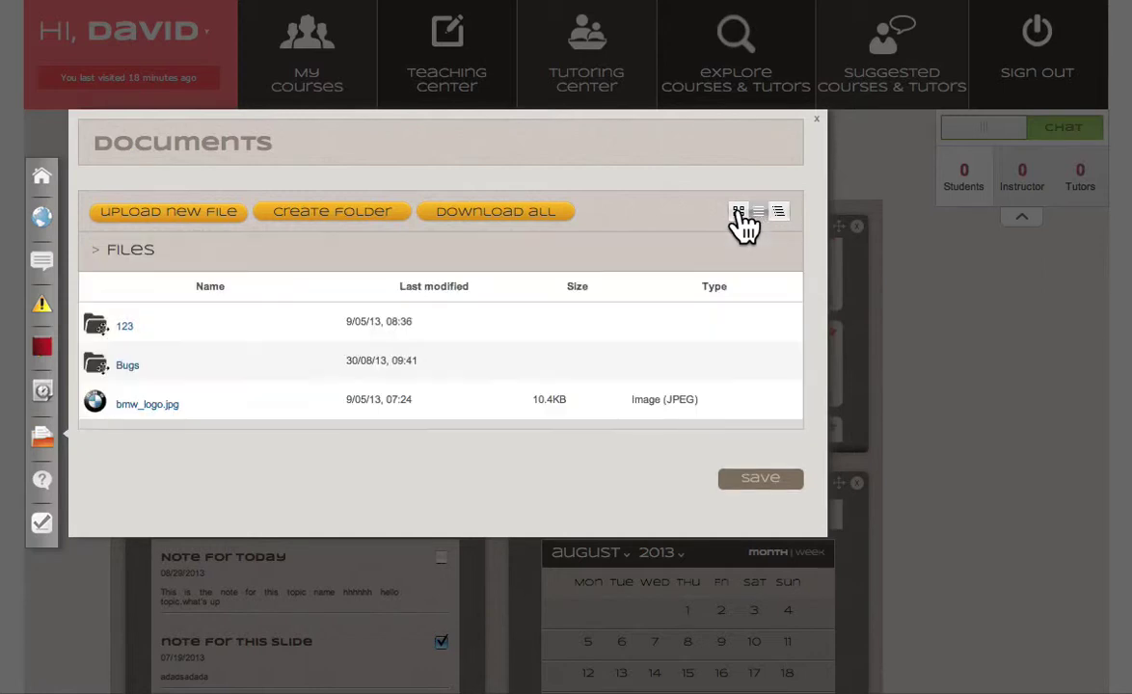
{"action": "left_click", "coordinate": [738, 211]}
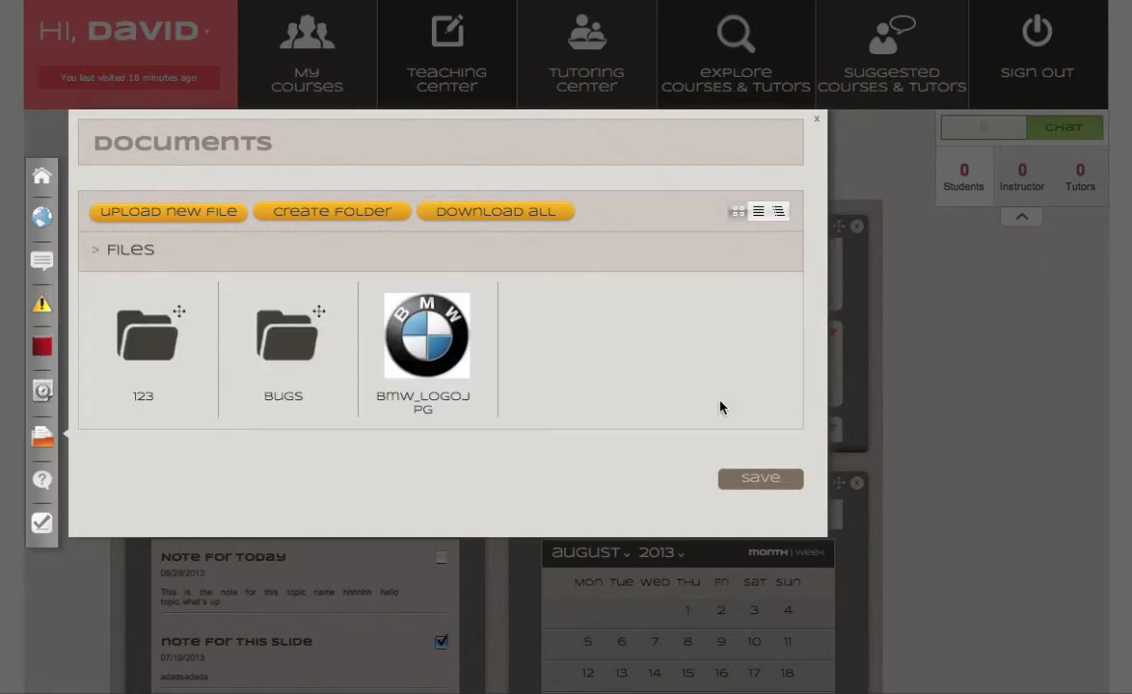
View the new folder name prompt without creating a folder, and close the Documents manager.
{"action": "left_click", "coordinate": [367, 213]}
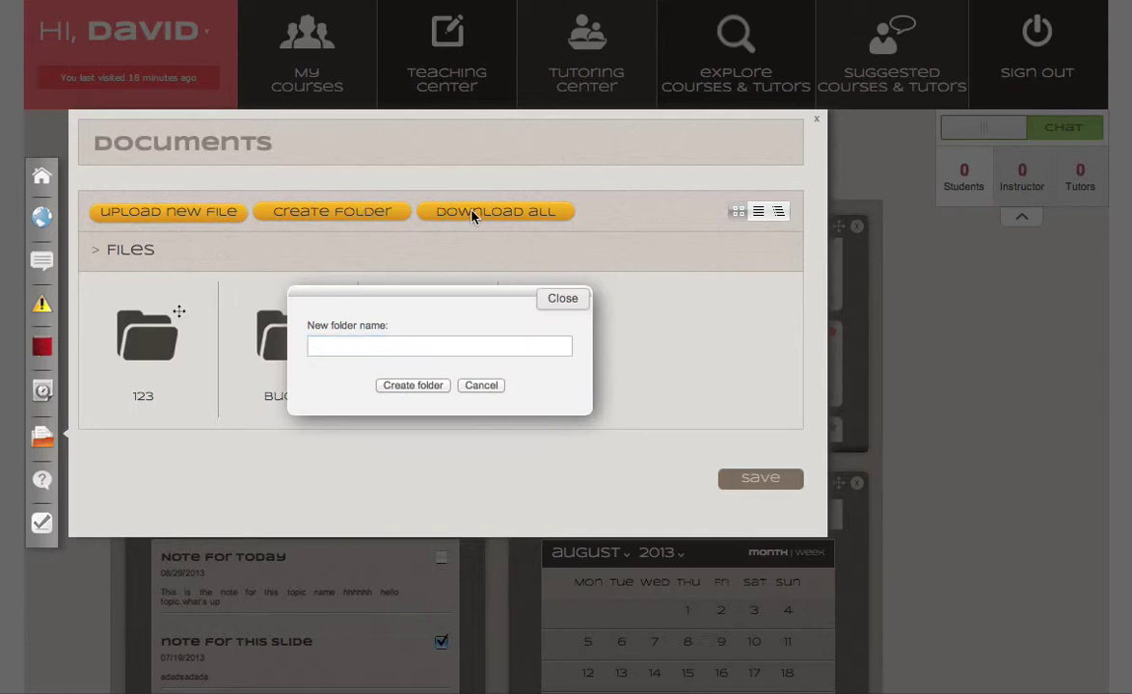
{"action": "left_click", "coordinate": [502, 386]}
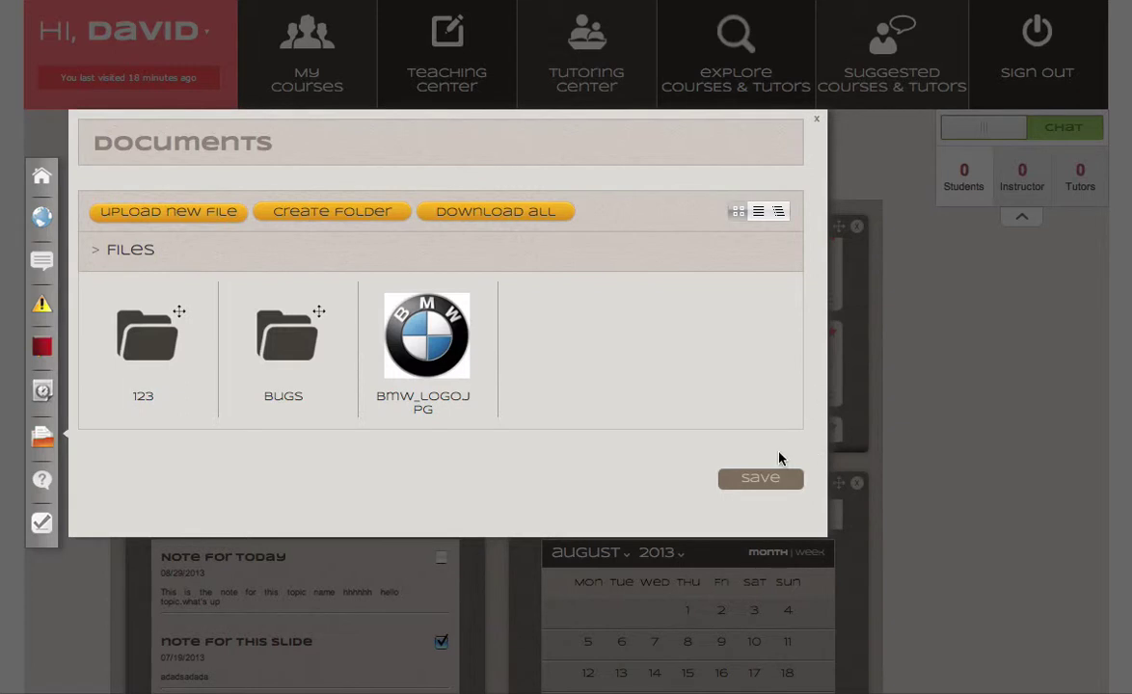
{"action": "left_click", "coordinate": [816, 124]}
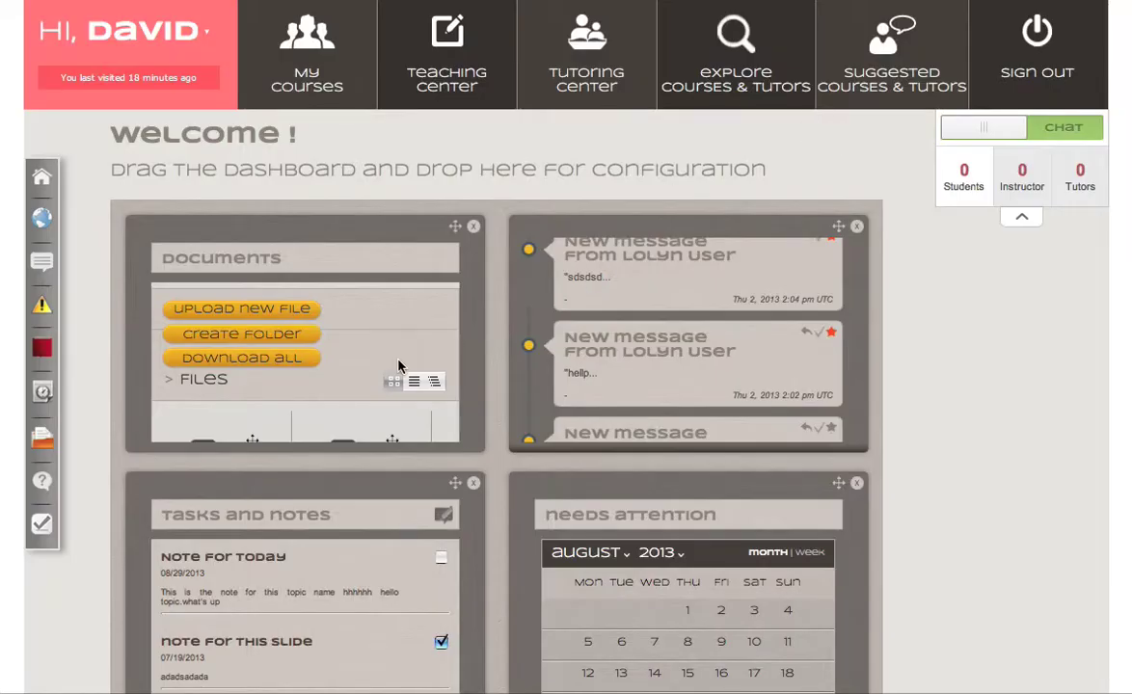
Select August 8, 9 and finally 10, 2013 in the Needs Attention calendar.
{"action": "scroll", "coordinate": [434, 461], "scroll_direction": "down", "scroll_amount": 3}
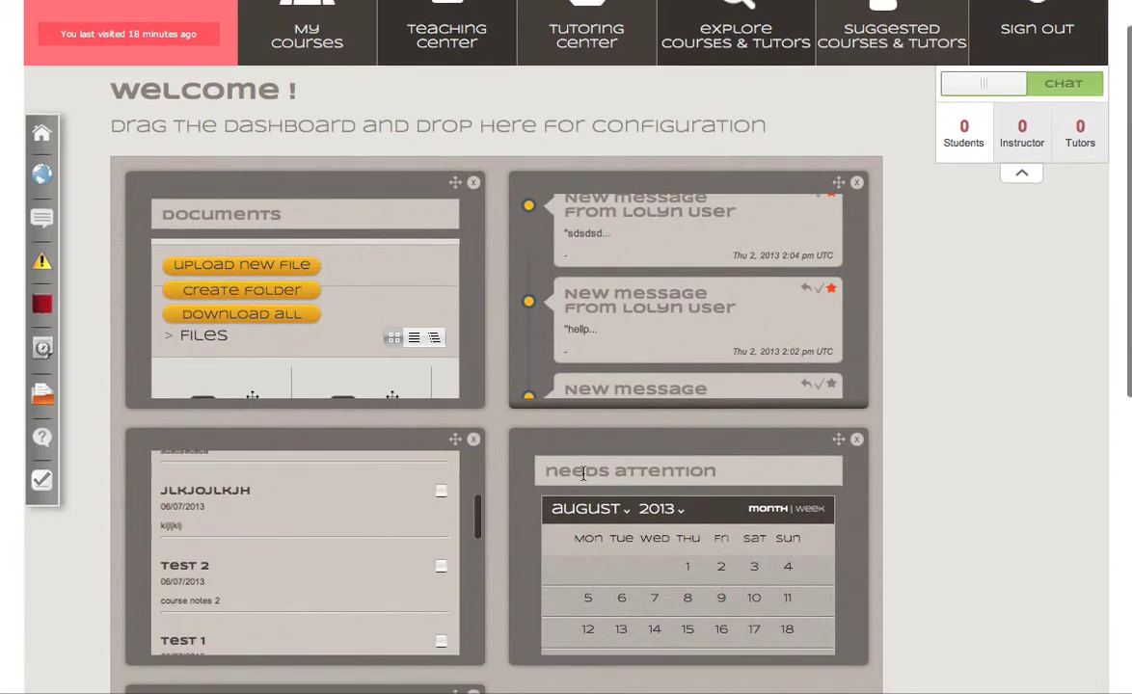
{"action": "scroll", "coordinate": [712, 466], "scroll_direction": "down", "scroll_amount": 5}
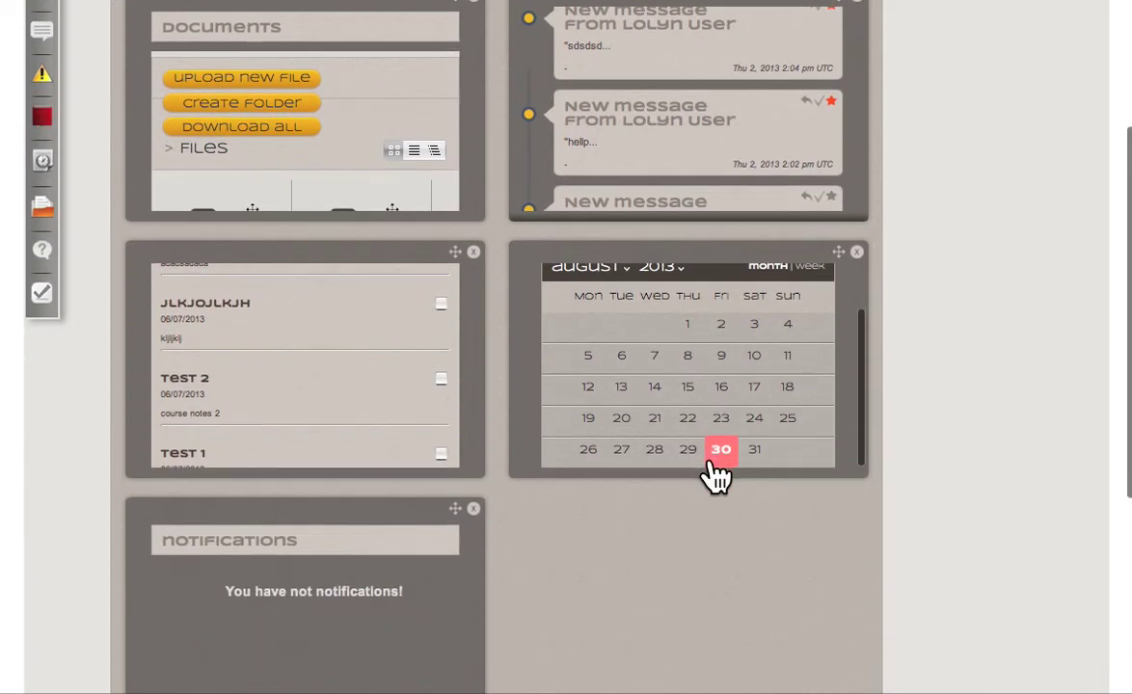
{"action": "scroll", "coordinate": [688, 404], "scroll_direction": "up", "scroll_amount": 1}
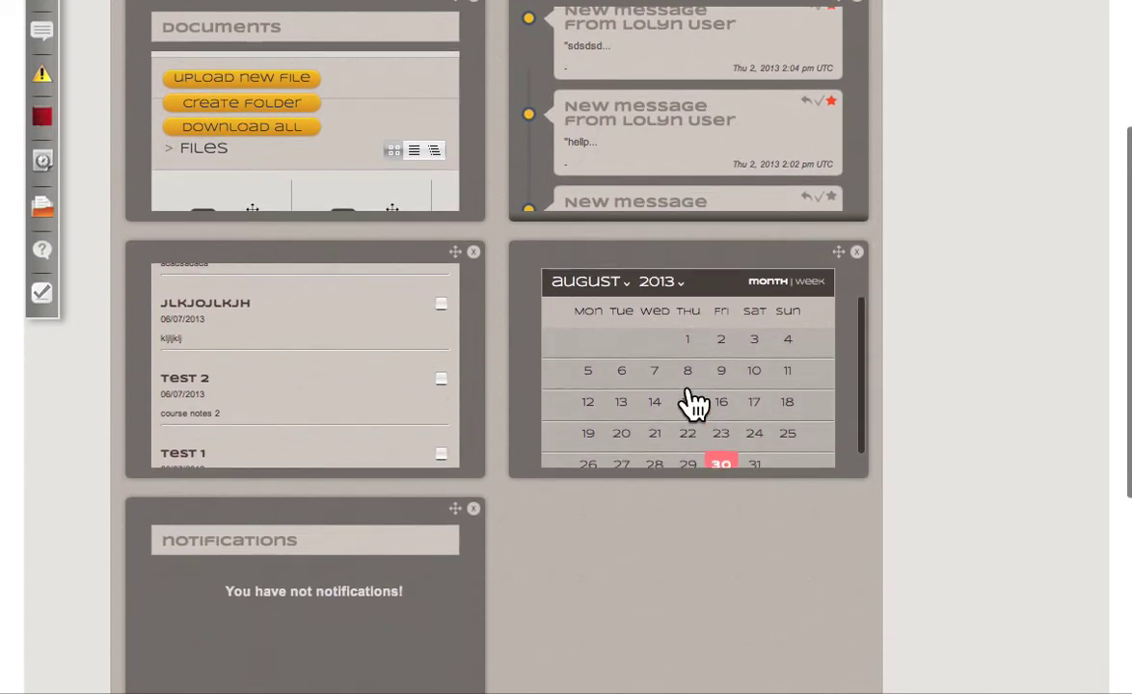
{"action": "left_click", "coordinate": [689, 375]}
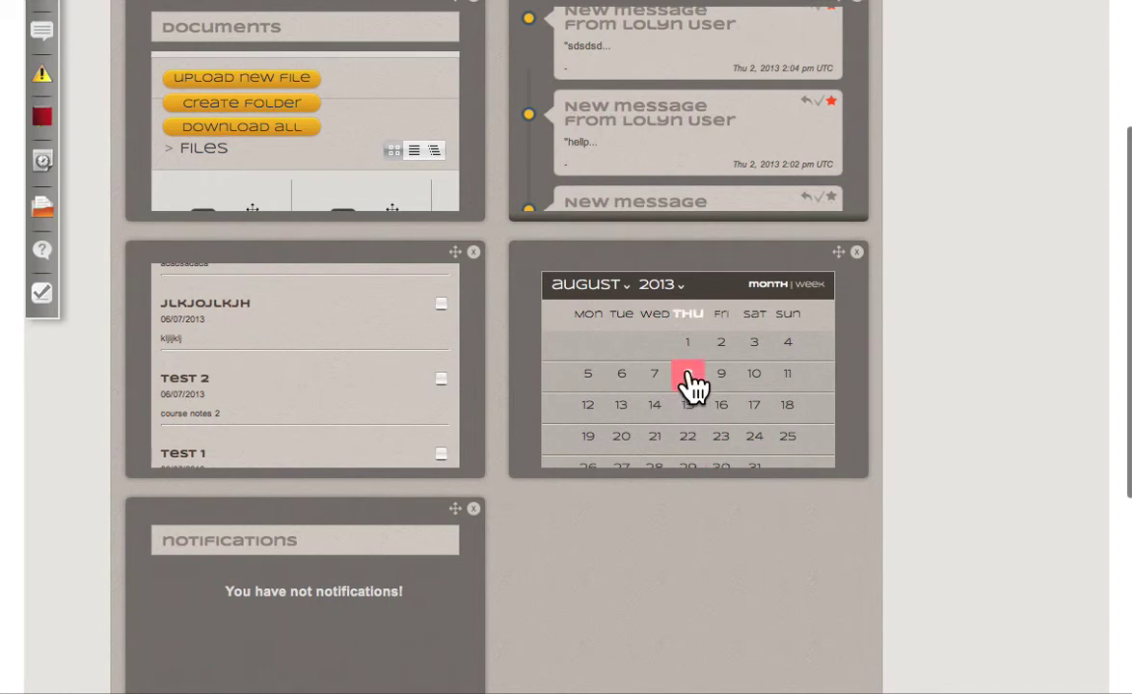
{"action": "left_click", "coordinate": [723, 382]}
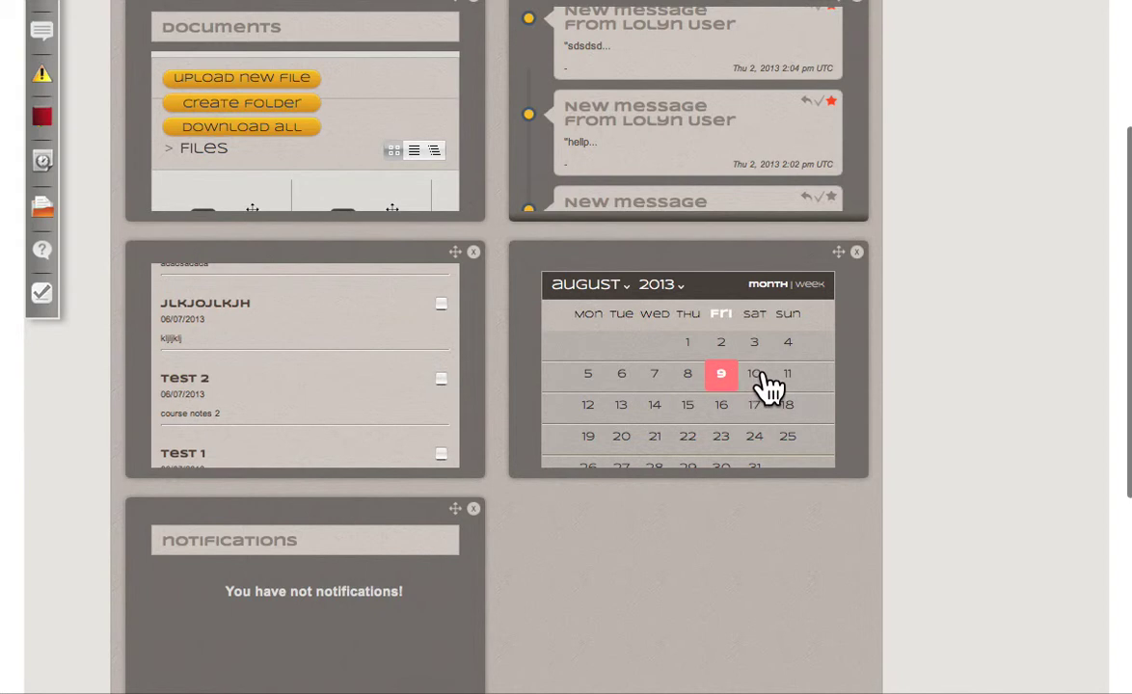
{"action": "left_click", "coordinate": [754, 376]}
{"action": "scroll", "coordinate": [576, 389], "scroll_direction": "up", "scroll_amount": 5}
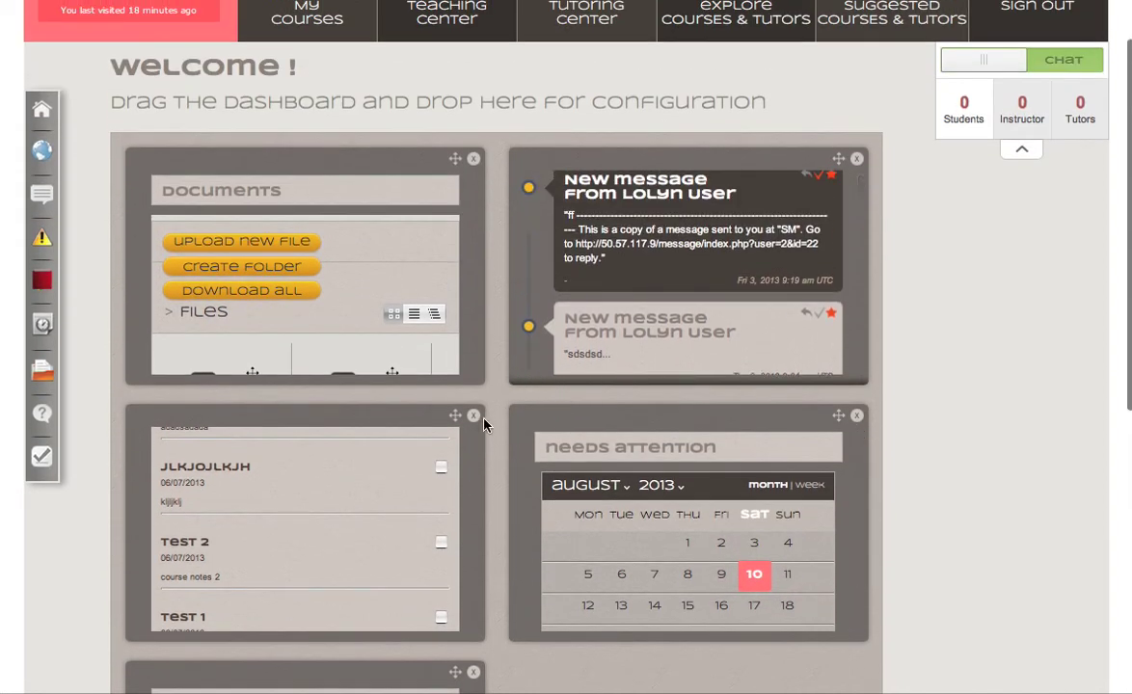
Move Tasks and Notes to the first dashboard slot and Messages after Needs Attention, and remove the Notifications and Needs Attention widgets.
{"action": "left_click_drag", "start_coordinate": [455, 416], "coordinate": [456, 166]}
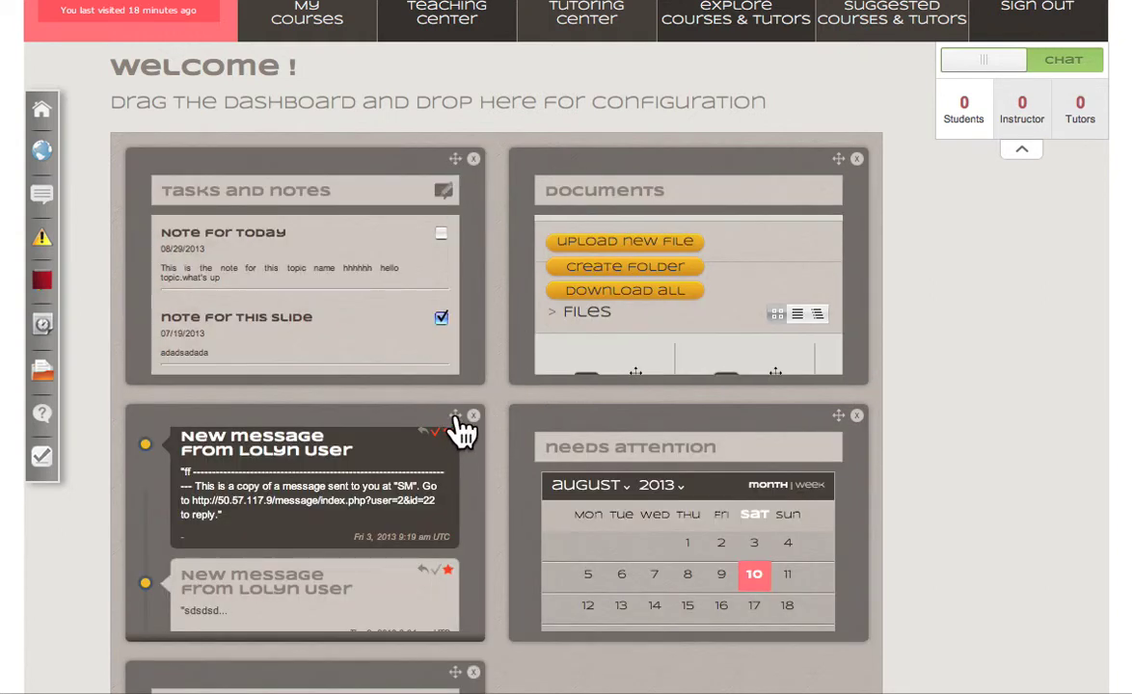
{"action": "left_click_drag", "start_coordinate": [455, 417], "coordinate": [819, 413]}
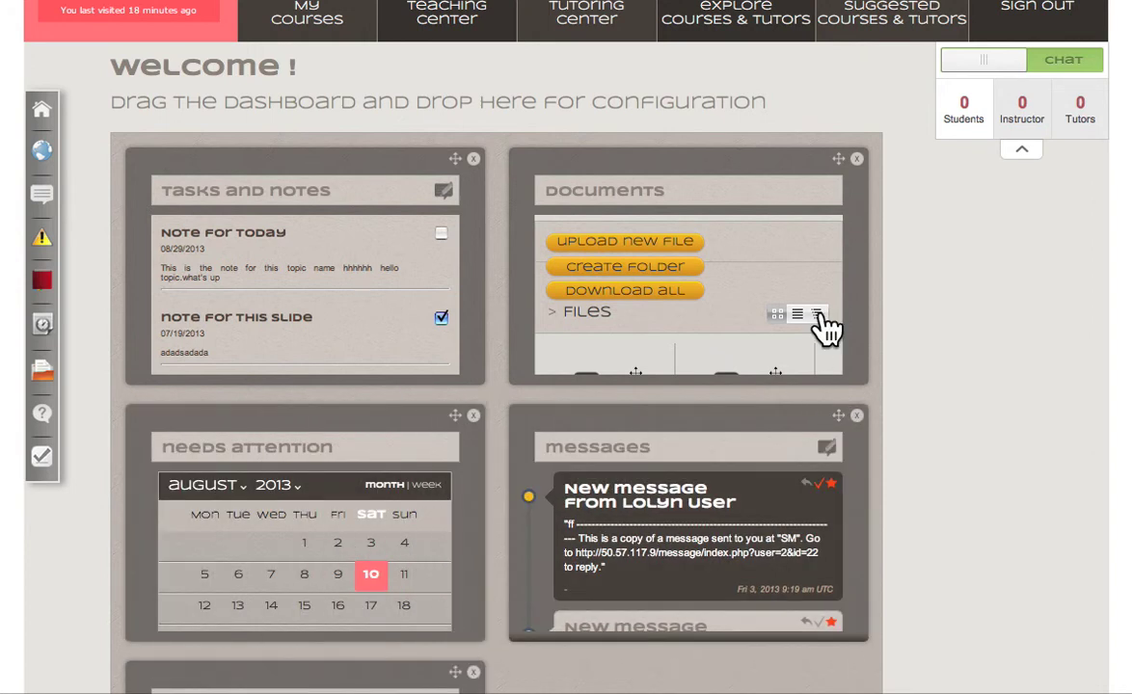
{"action": "left_click", "coordinate": [474, 674]}
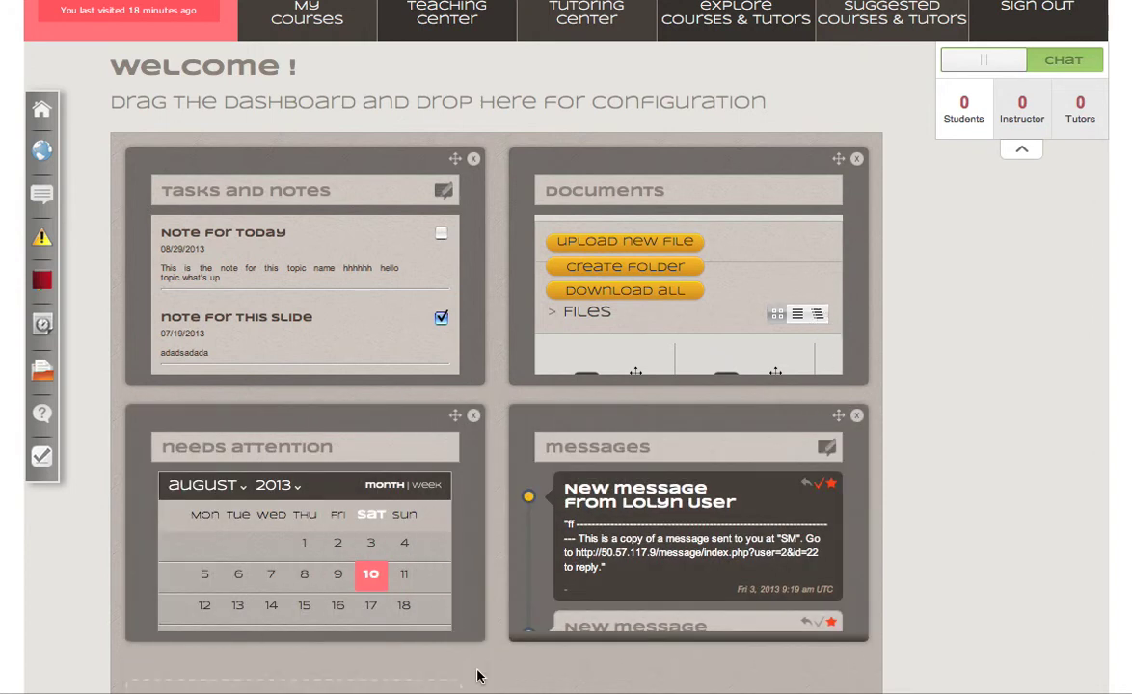
{"action": "left_click", "coordinate": [473, 415]}
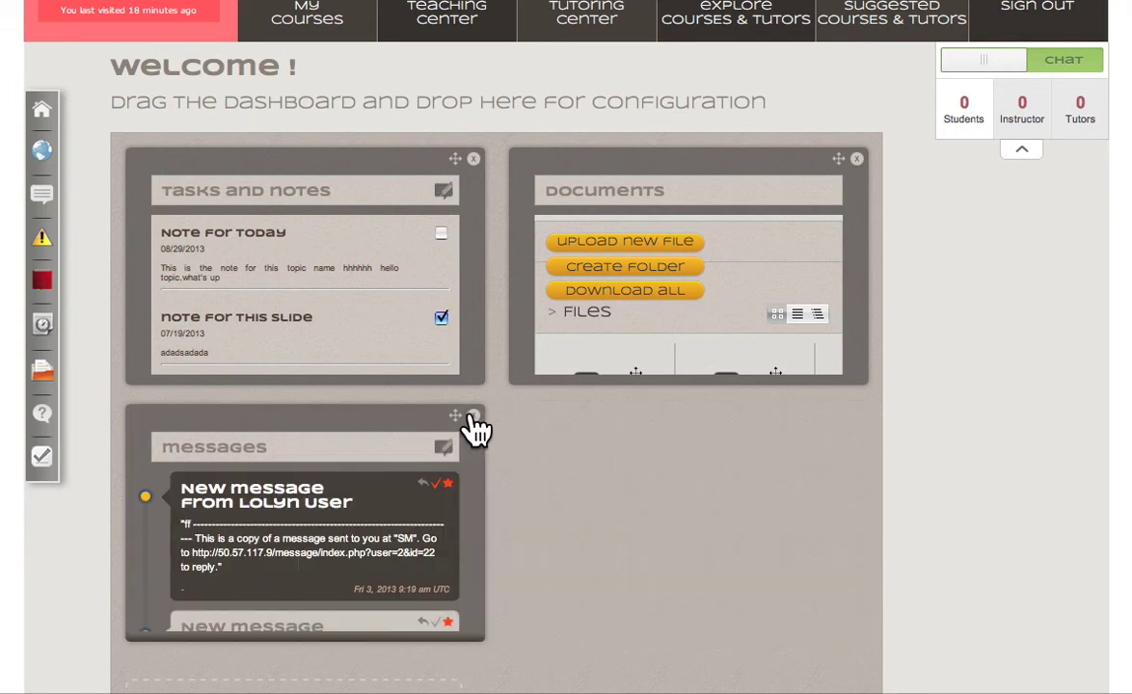
Open the Ask a Question form to view its fields, and cancel it without sending a question.
{"action": "left_click", "coordinate": [42, 417]}
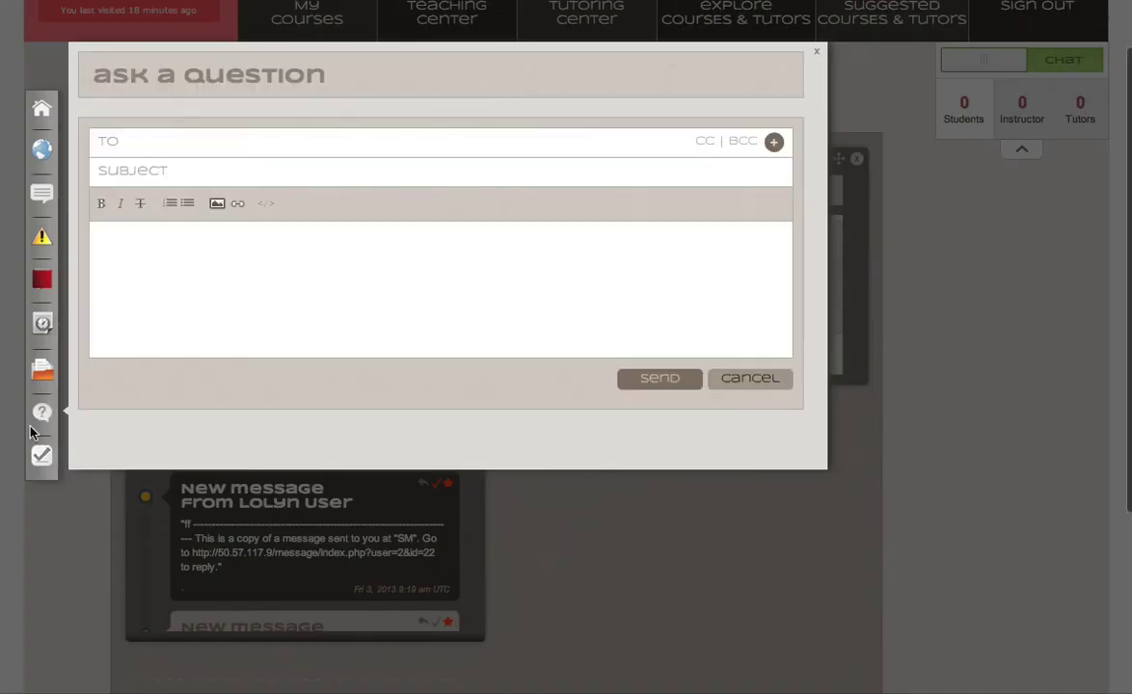
{"action": "left_click", "coordinate": [753, 380]}
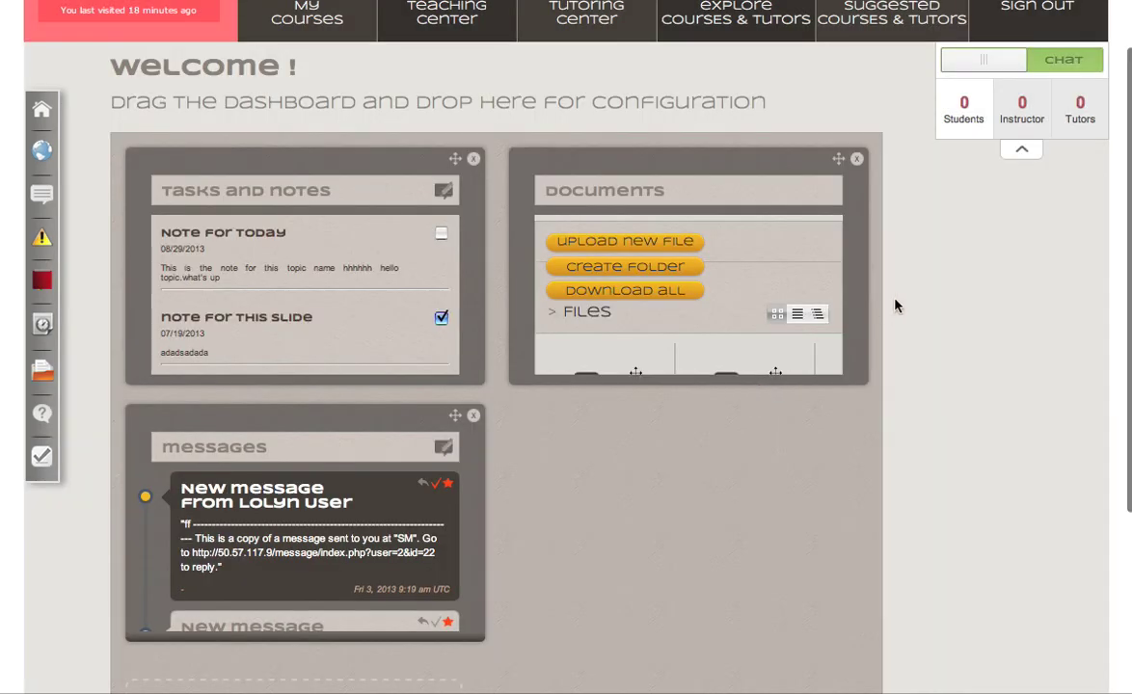
{"action": "scroll", "coordinate": [903, 307], "scroll_direction": "up", "scroll_amount": 2}
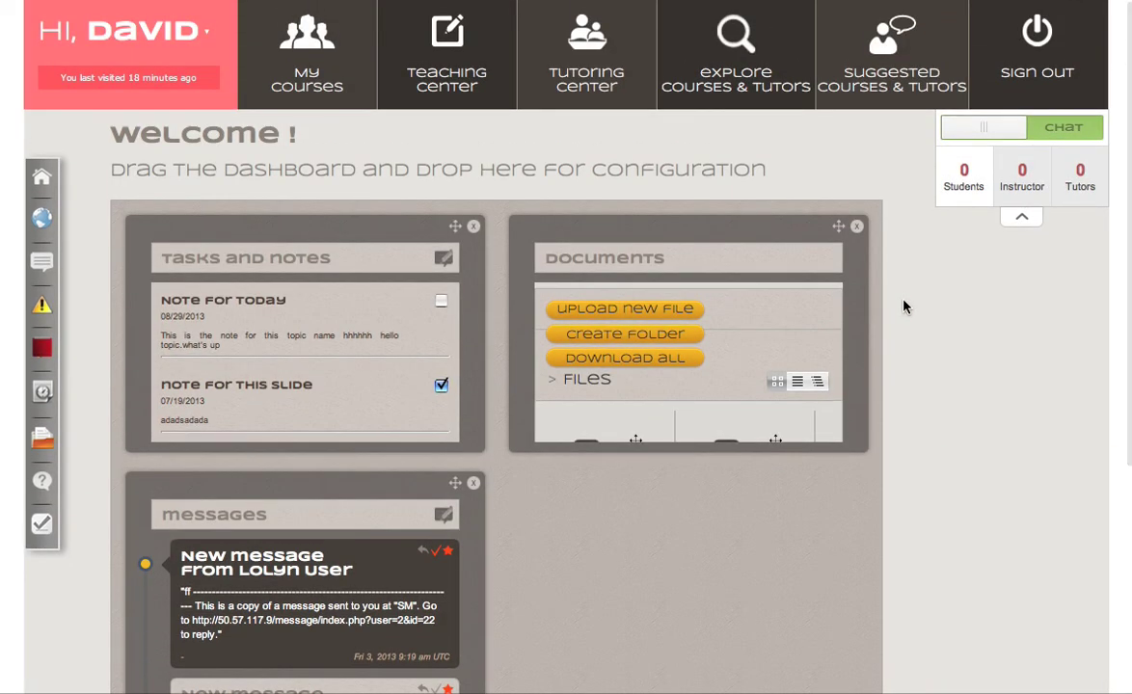